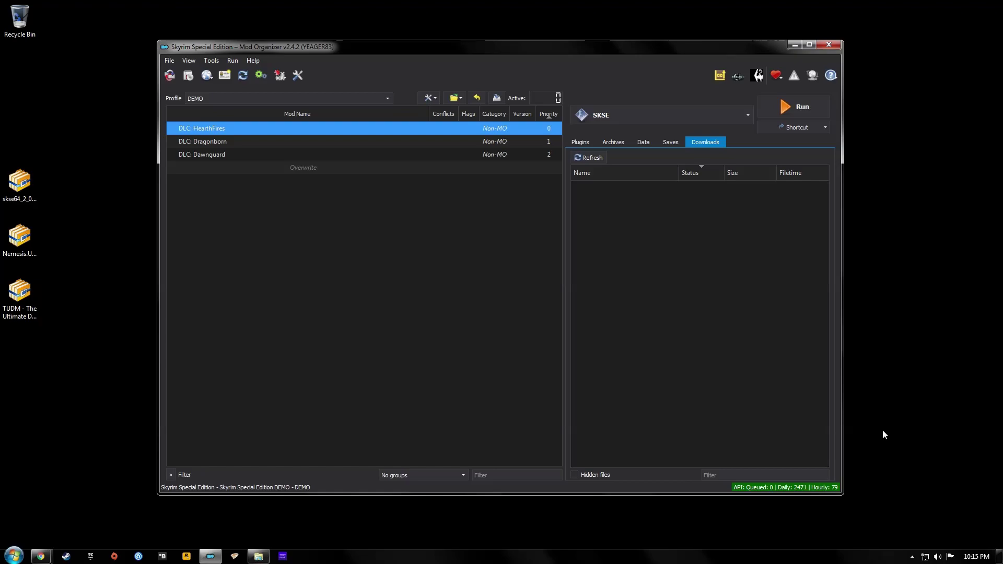
Step: Check skse.silverlock.org for the current SE Script Extender build, 2.0.19, then return to the desktop
mouse_move(41, 557)
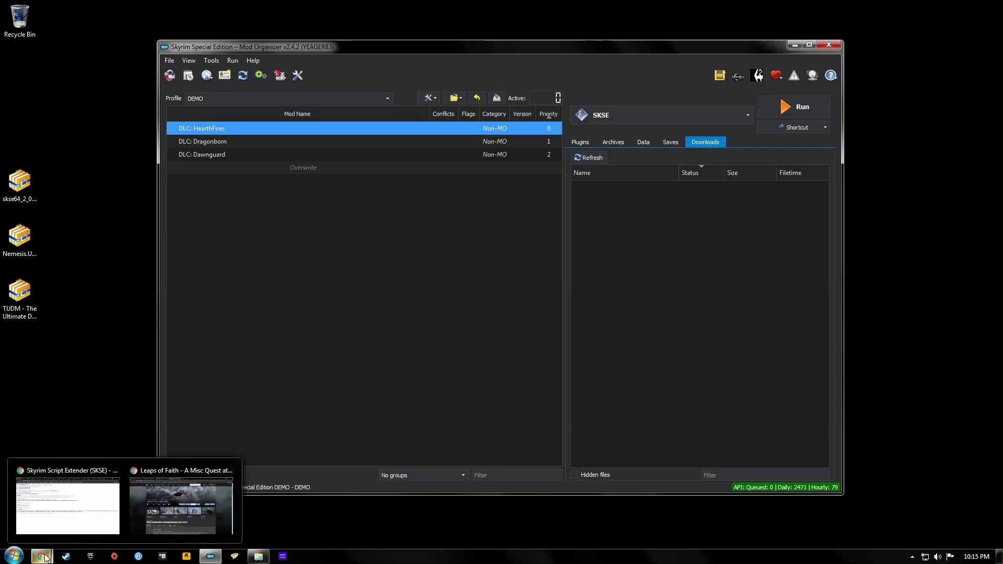
click(55, 518)
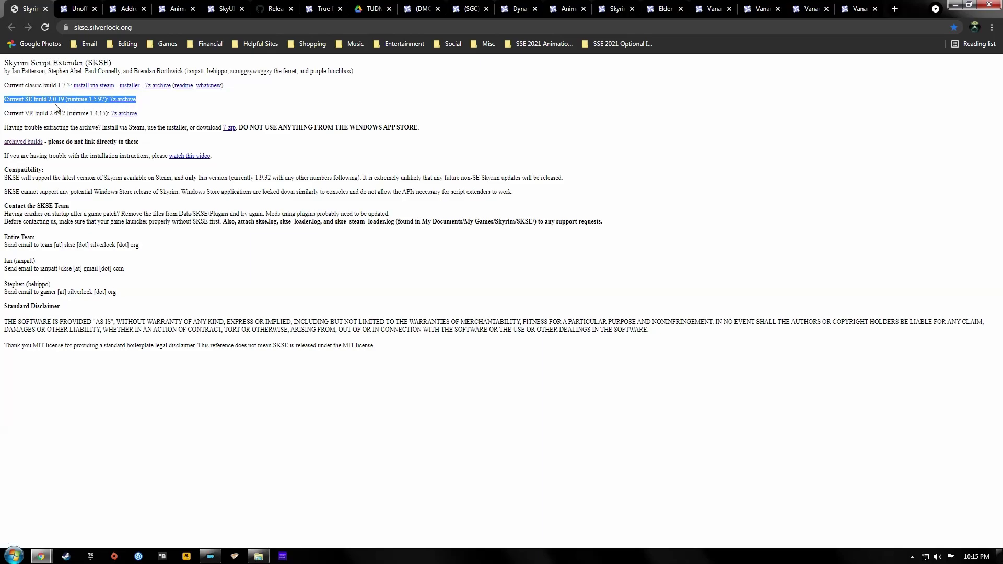
click(128, 100)
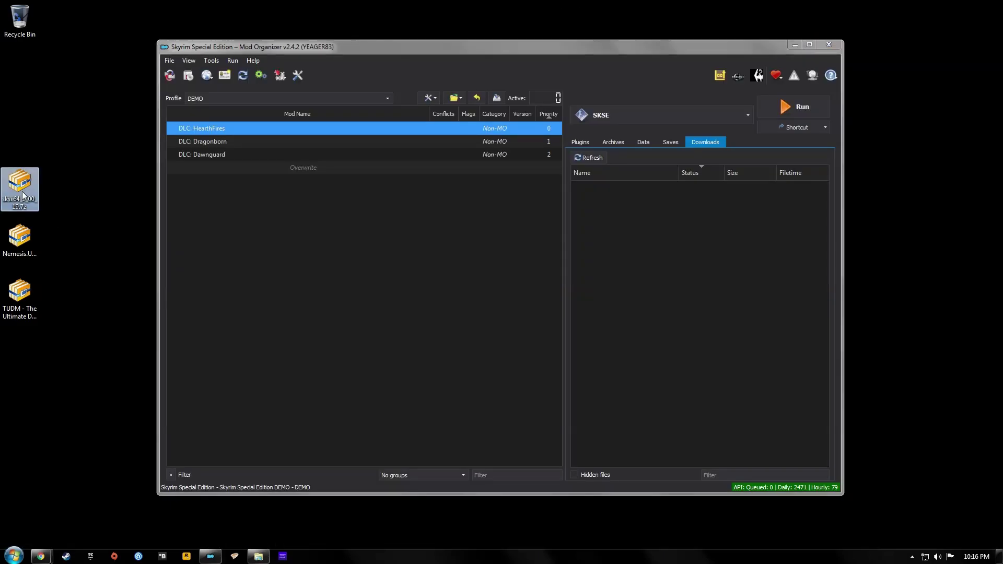
Step: Extract the skse64_2_00_19 folder from the .7z archive onto the desktop
double_click(23, 195)
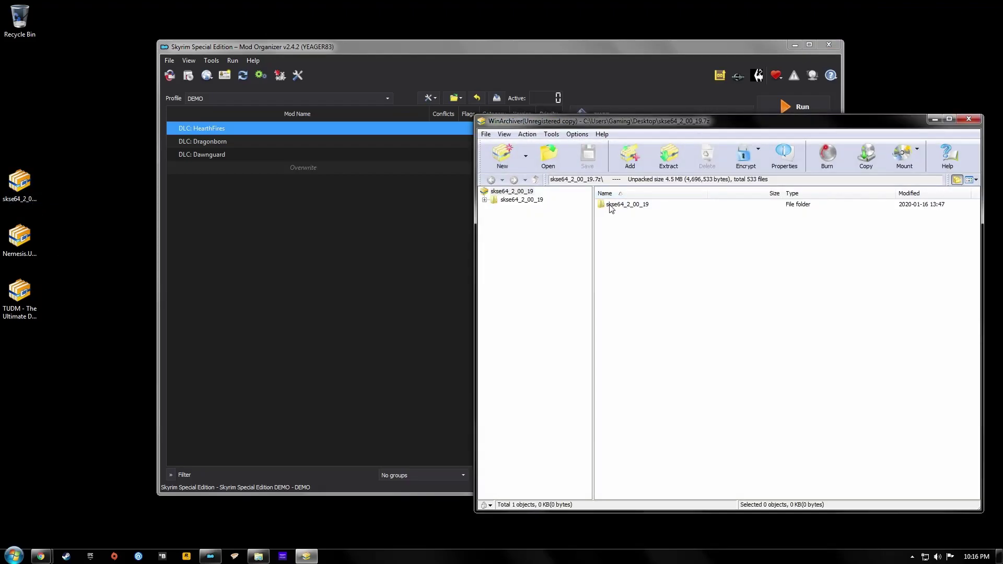
click(625, 205)
drag(601, 206, 58, 183)
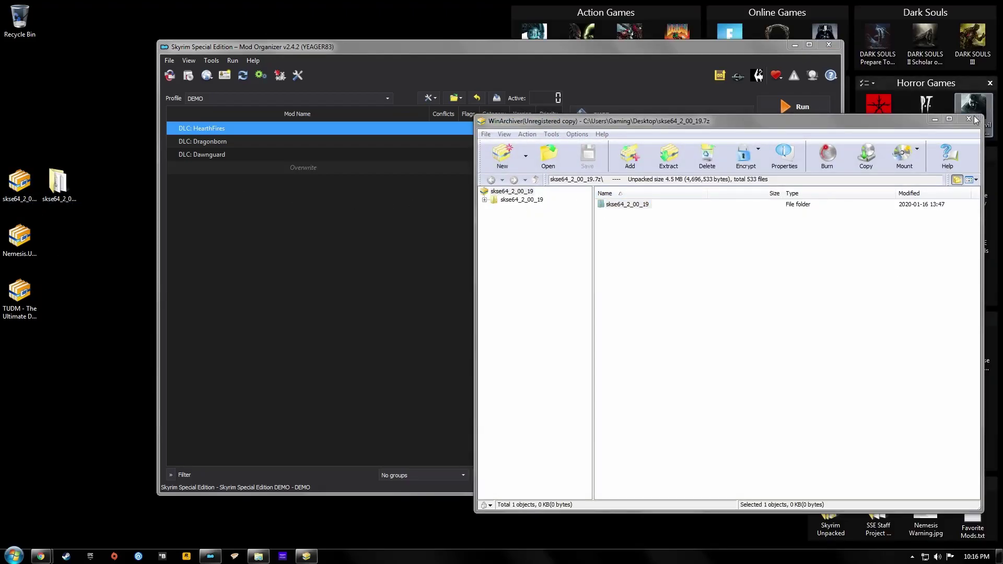
key(alt+F4)
Step: Copy the skse64 loader exe and its two dll files, leaving out the readme and whatsnew
double_click(58, 180)
drag(195, 239, 194, 169)
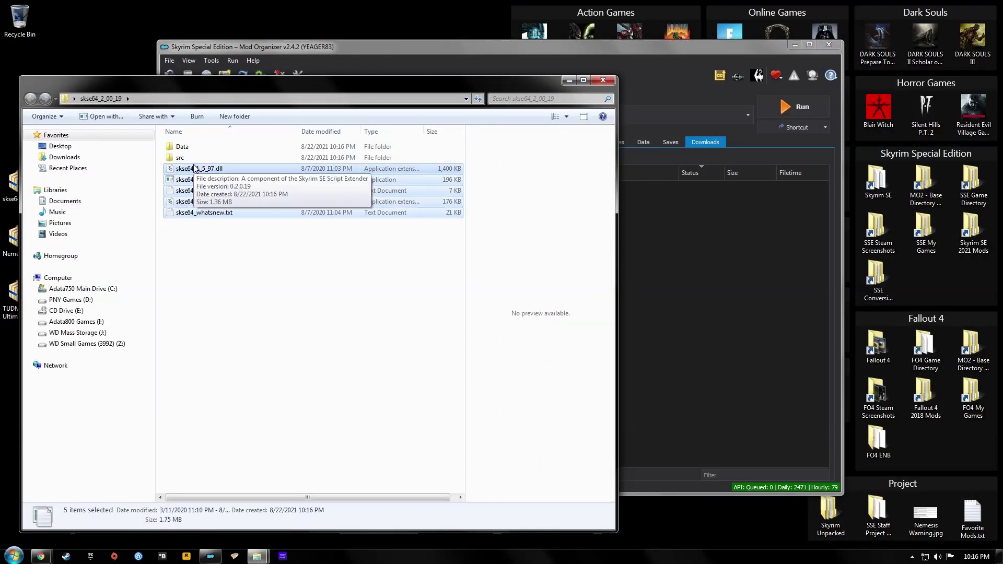
ctrl+click(223, 213)
ctrl+click(212, 190)
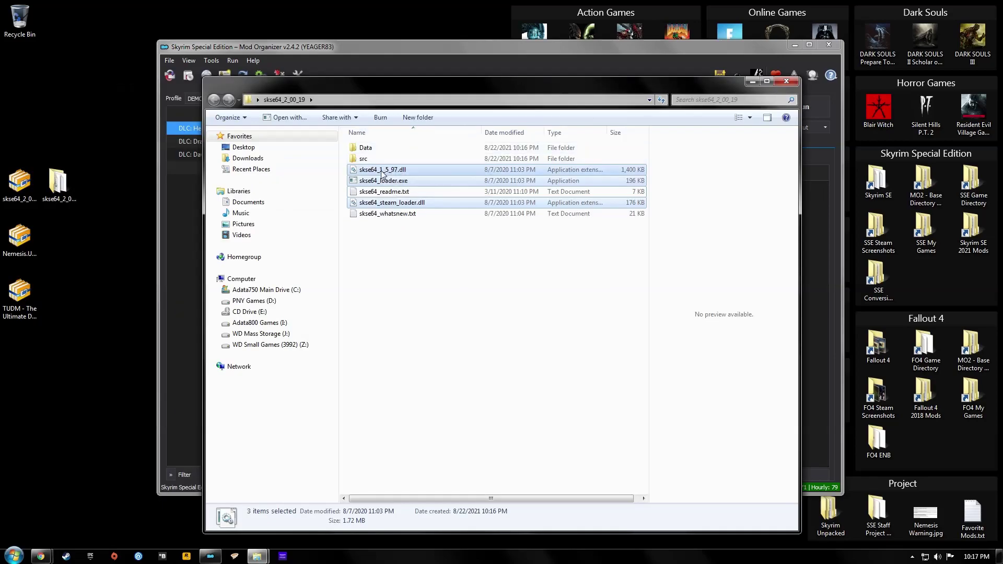
right_click(382, 174)
click(413, 282)
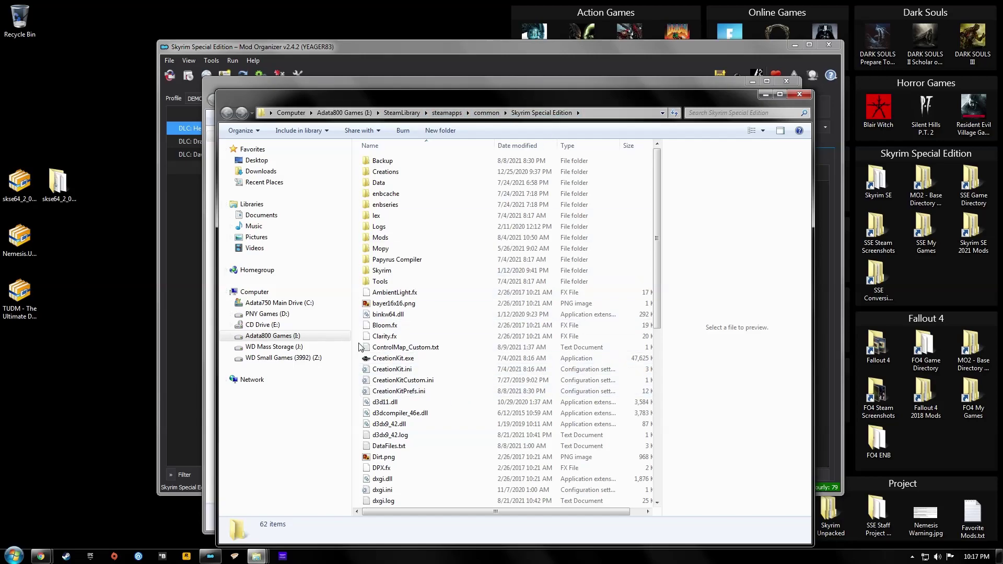
Step: Paste the three skse64 files into the game folder, replacing all existing copies
key(ctrl+v)
click(397, 388)
click(437, 203)
scroll(656, 336, up, 5)
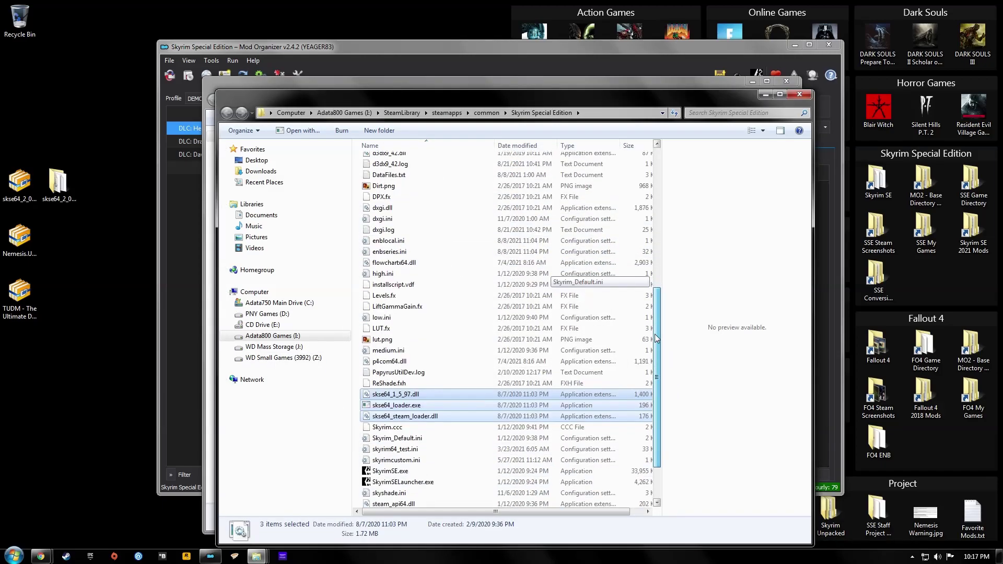
scroll(657, 336, down, 1)
click(800, 94)
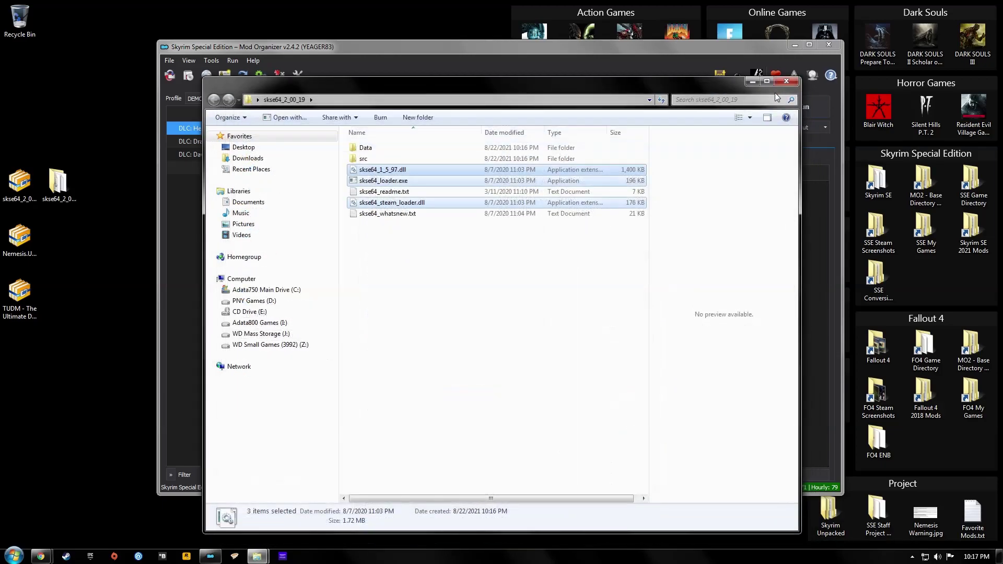
Step: Zip the Data folder and name the archive SKSE64 2.0.19.zip
click(371, 148)
right_click(372, 148)
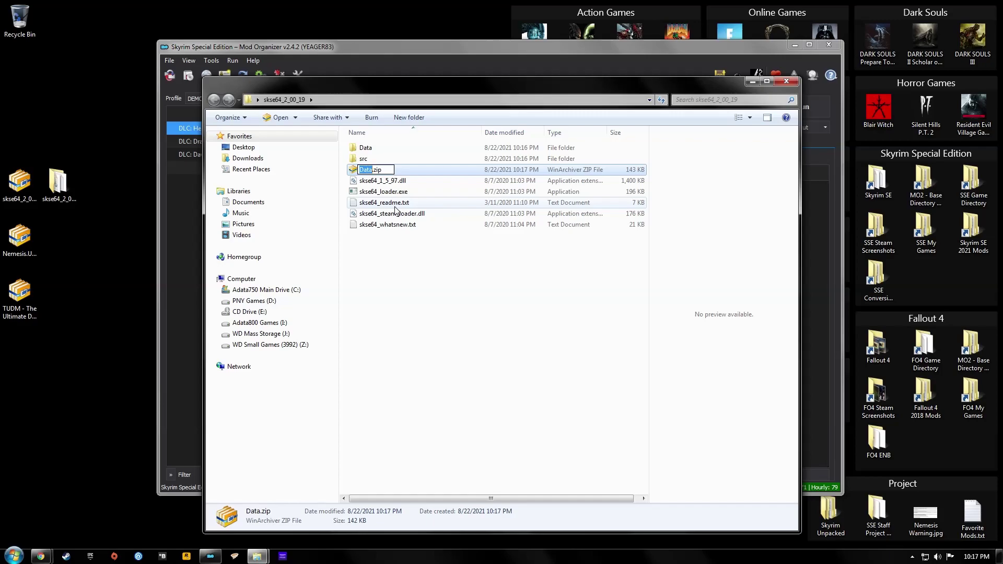
text(SKSE64 2.0.19)
key(Return)
drag(473, 93, 291, 78)
click(713, 145)
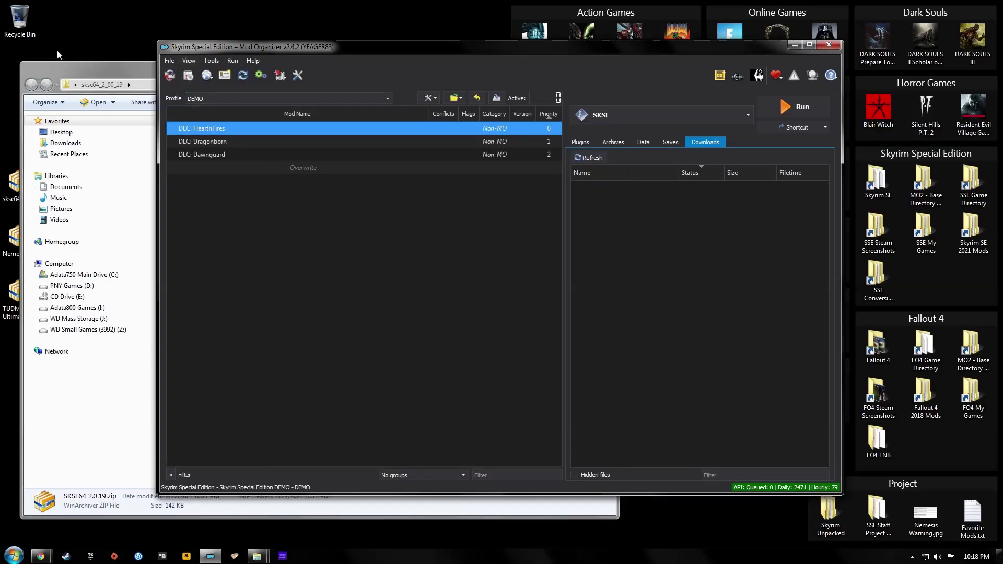
Step: Add SKSE64 2.0.19.zip to MO2's Downloads and install it with the Manual option
click(100, 84)
drag(200, 155, 660, 234)
click(604, 66)
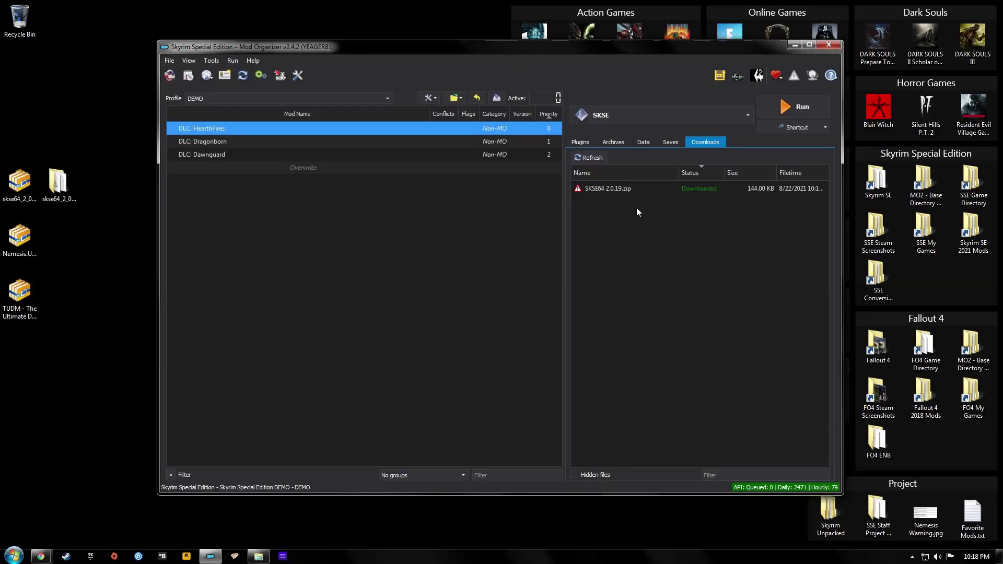
double_click(634, 188)
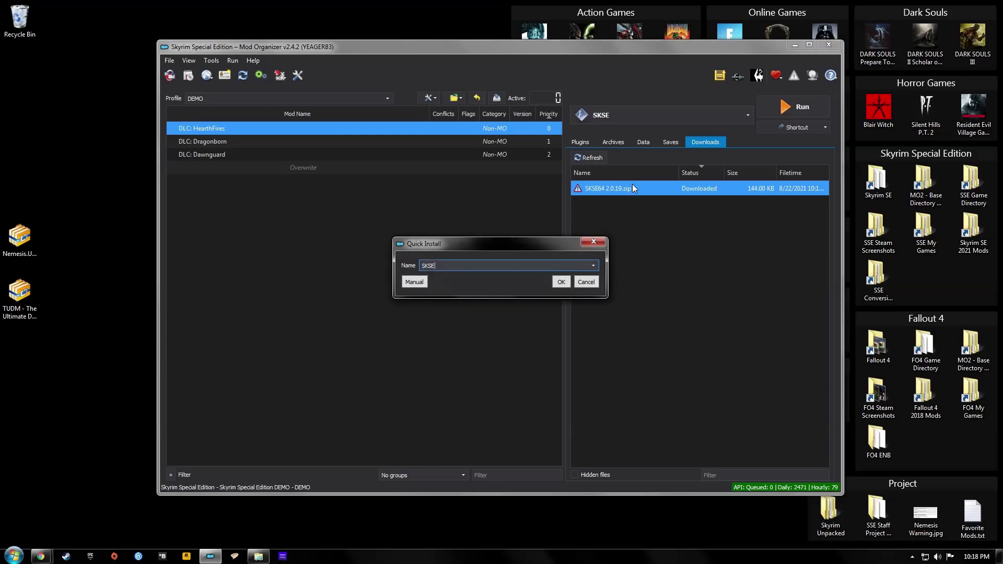
click(414, 282)
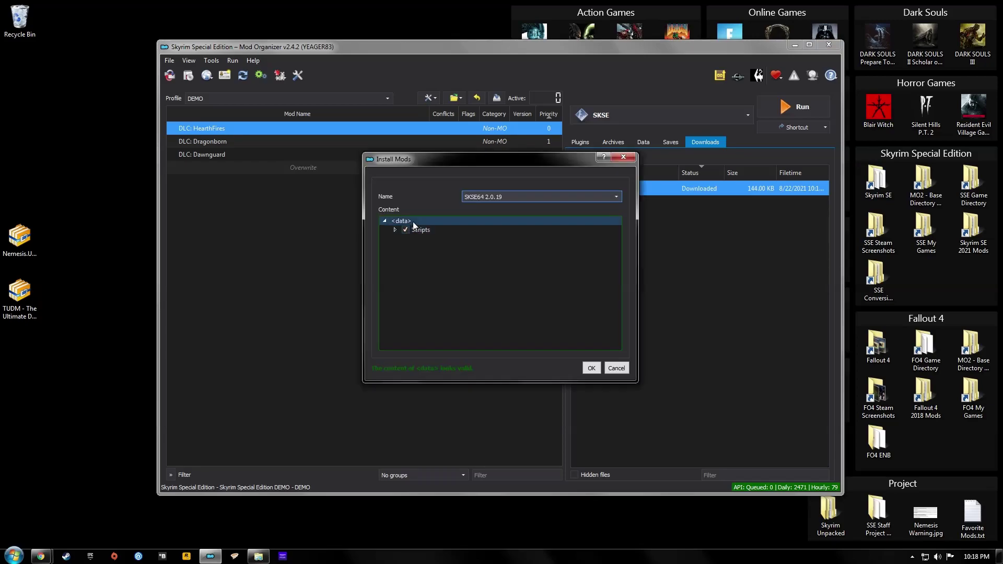
click(591, 369)
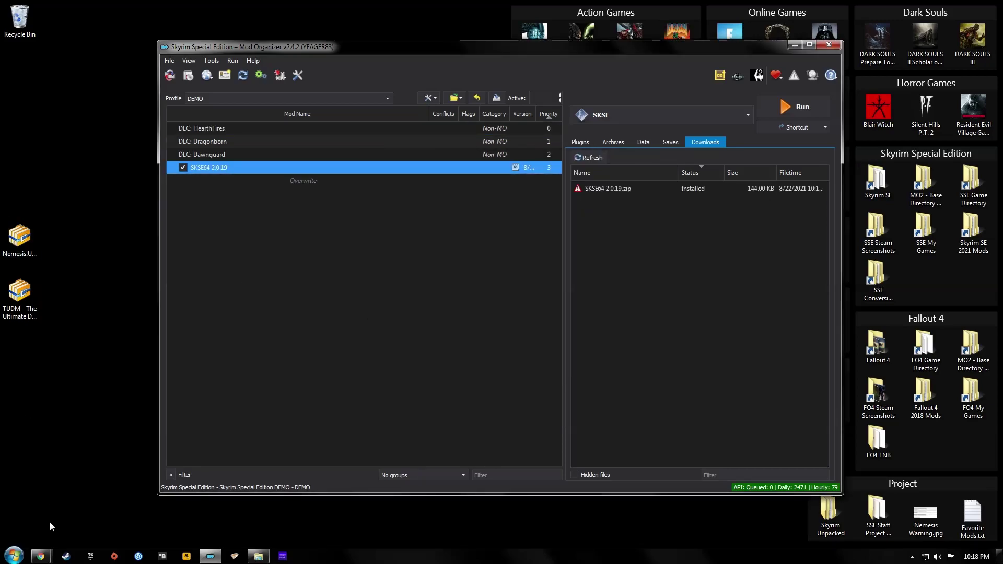
click(41, 557)
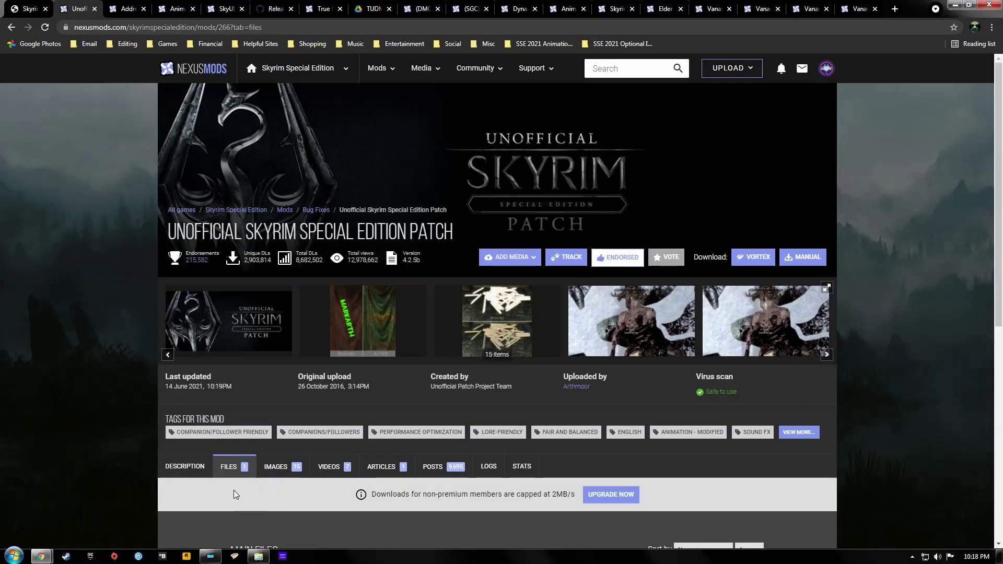
Step: Download the Unofficial Skyrim Special Edition Patch to MO2, install it manually and enable it
click(231, 466)
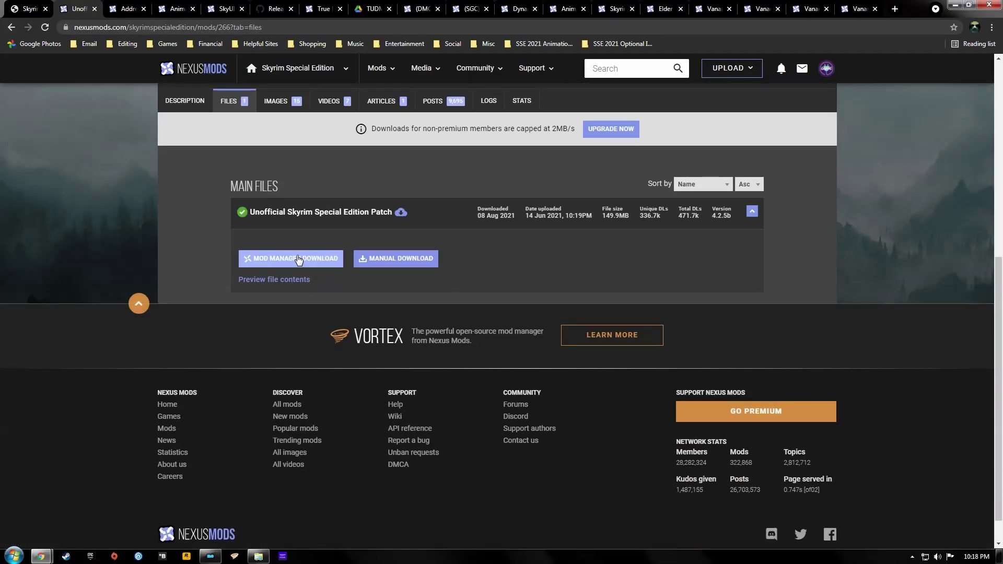
click(298, 259)
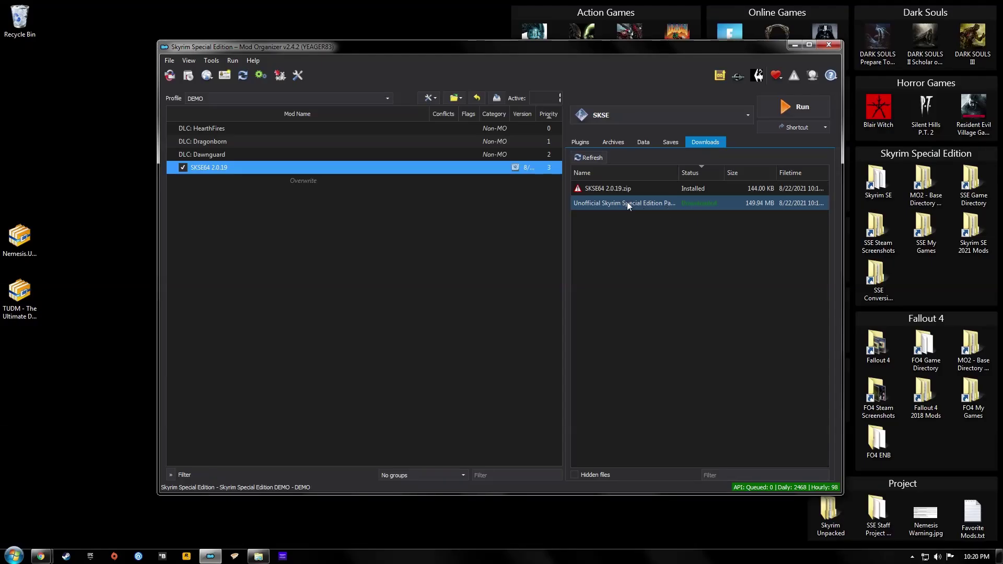
double_click(628, 203)
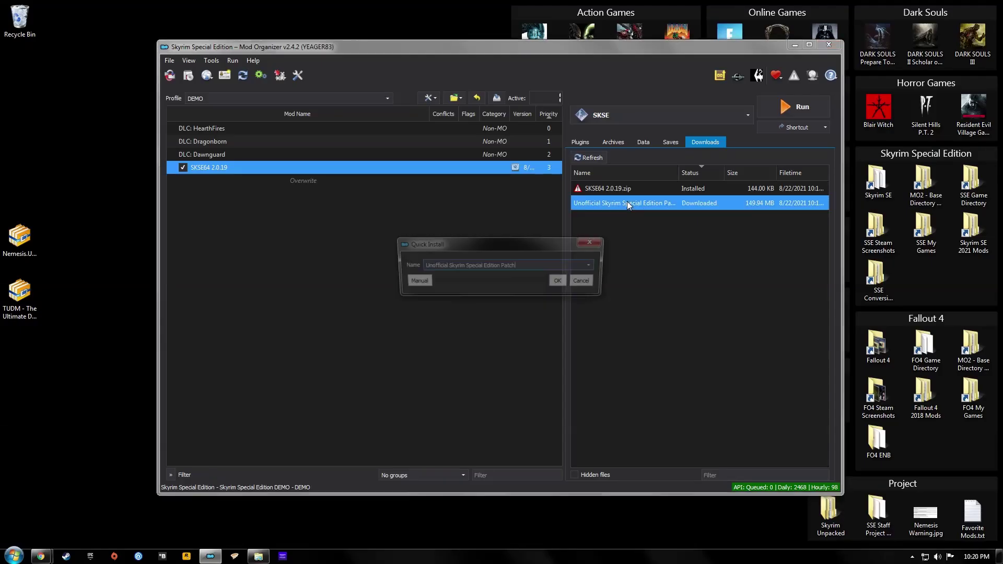
click(416, 283)
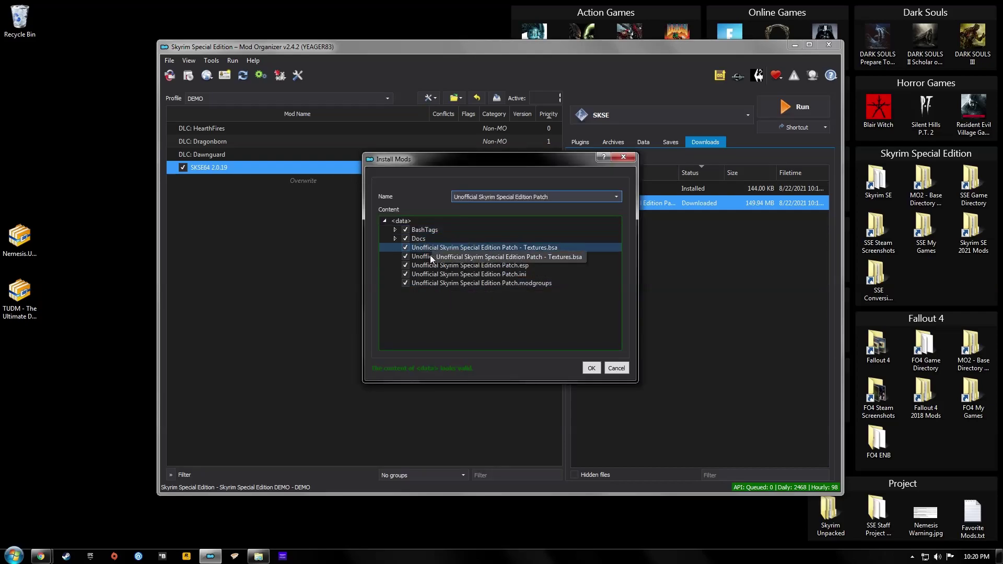
click(591, 369)
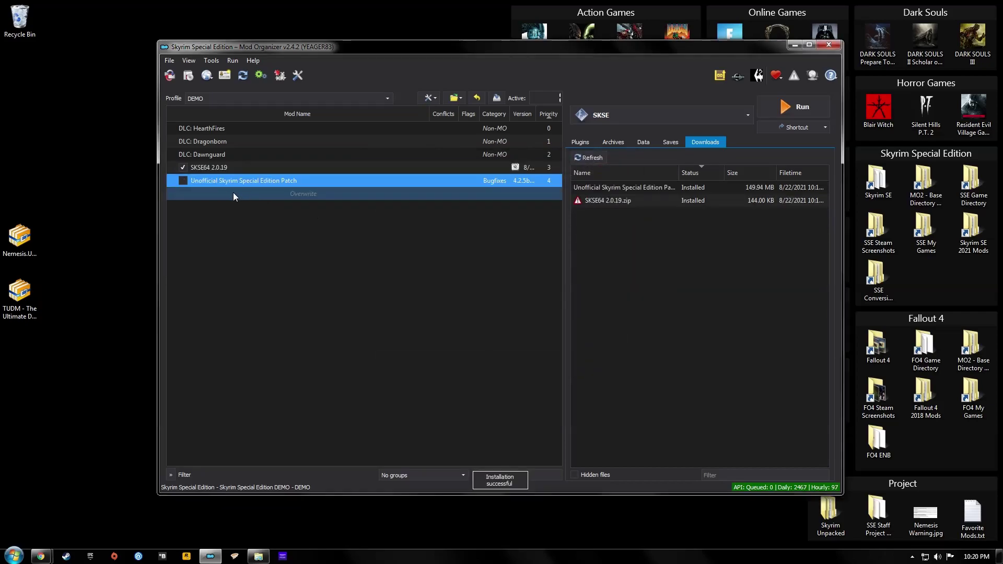
click(183, 180)
click(580, 143)
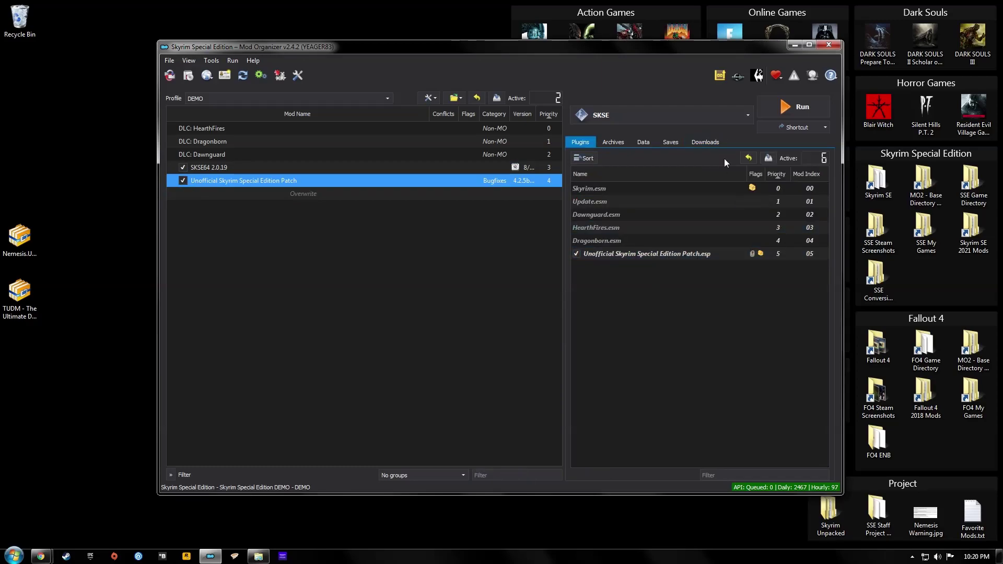
click(705, 142)
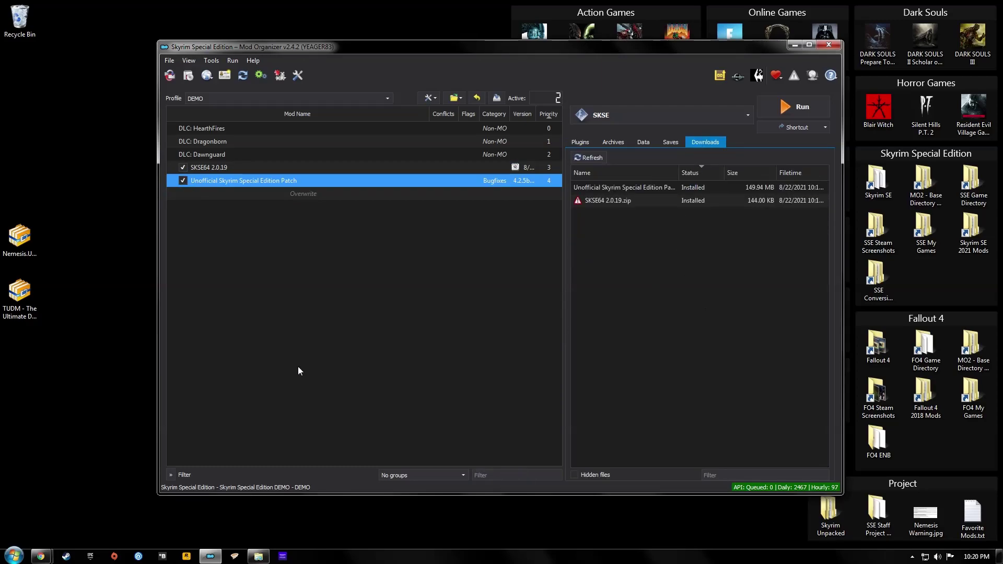
Step: Send Address Library's 'All in one' file to MO2 and install it via Manual
key(alt+Tab)
click(127, 5)
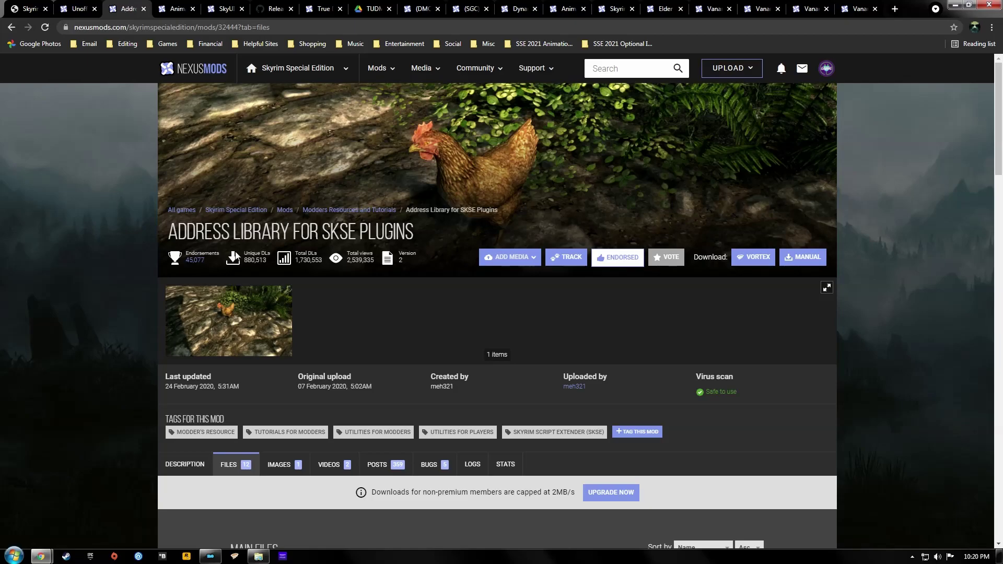
drag(167, 236, 406, 230)
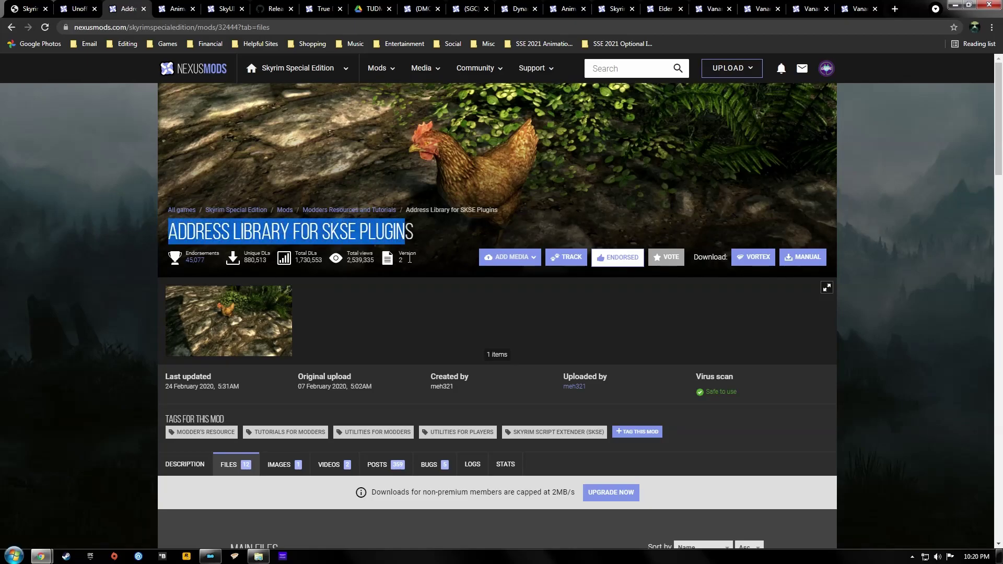
scroll(366, 340, down, 2)
click(234, 361)
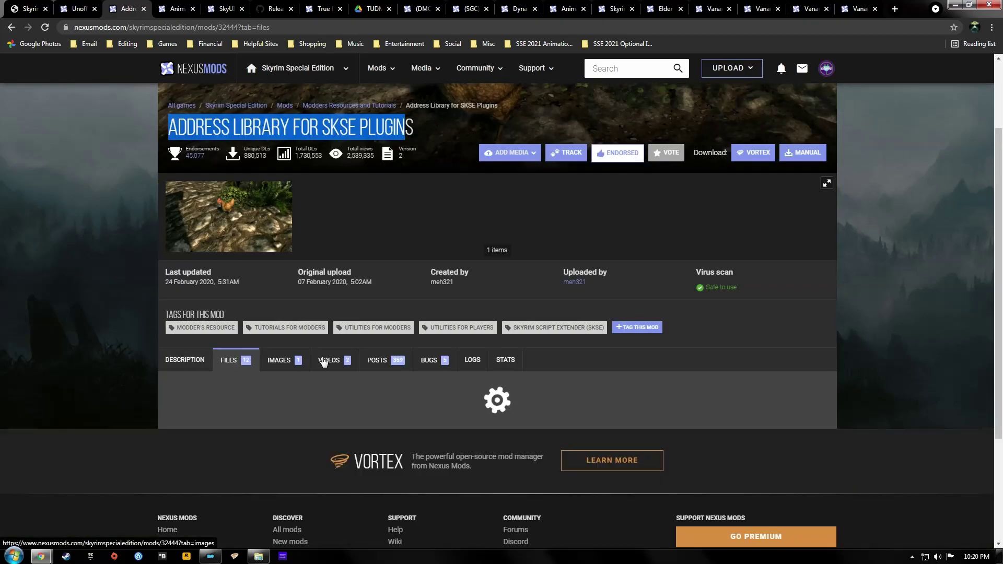
scroll(310, 218, down, 5)
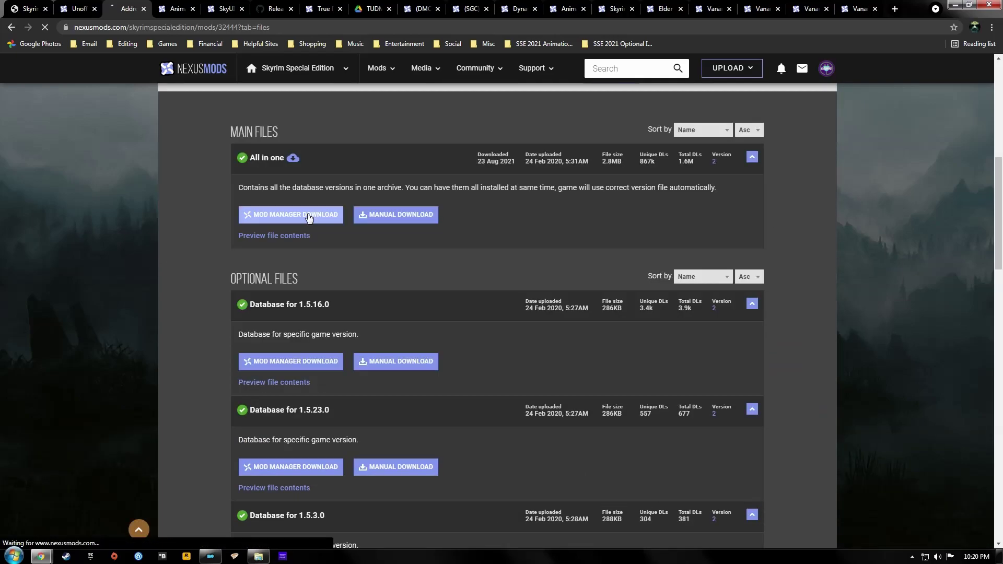
click(310, 218)
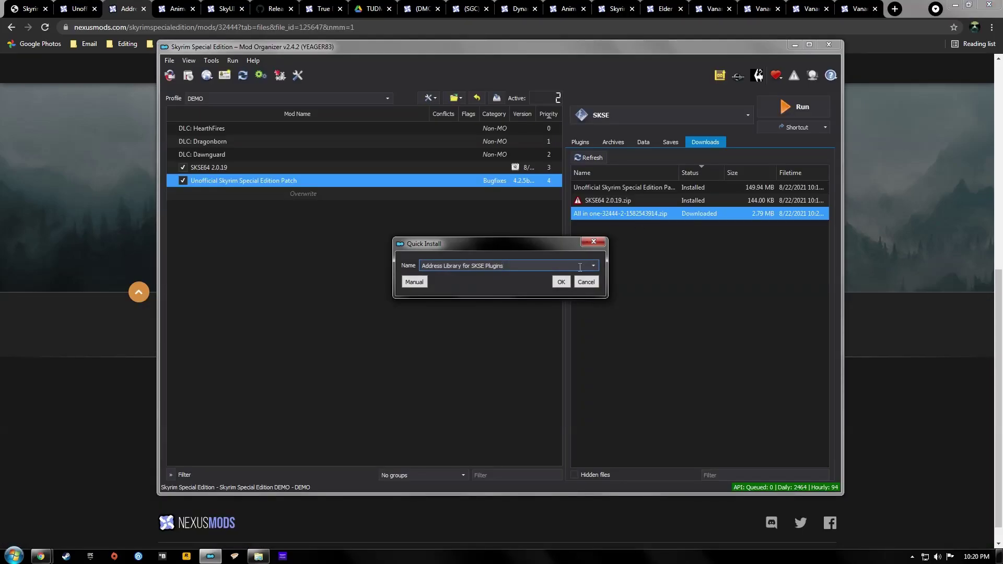
click(414, 282)
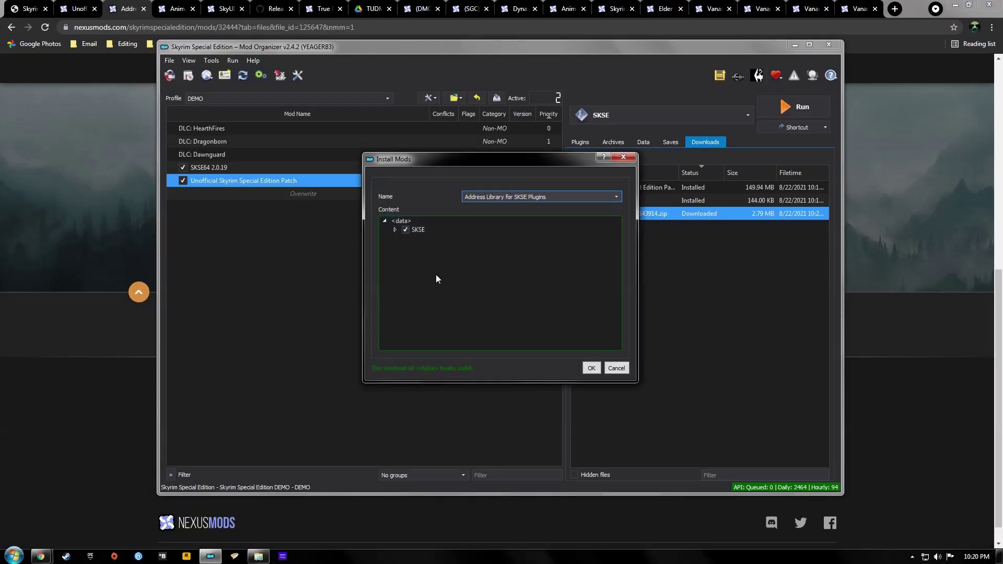
key(Return)
click(173, 9)
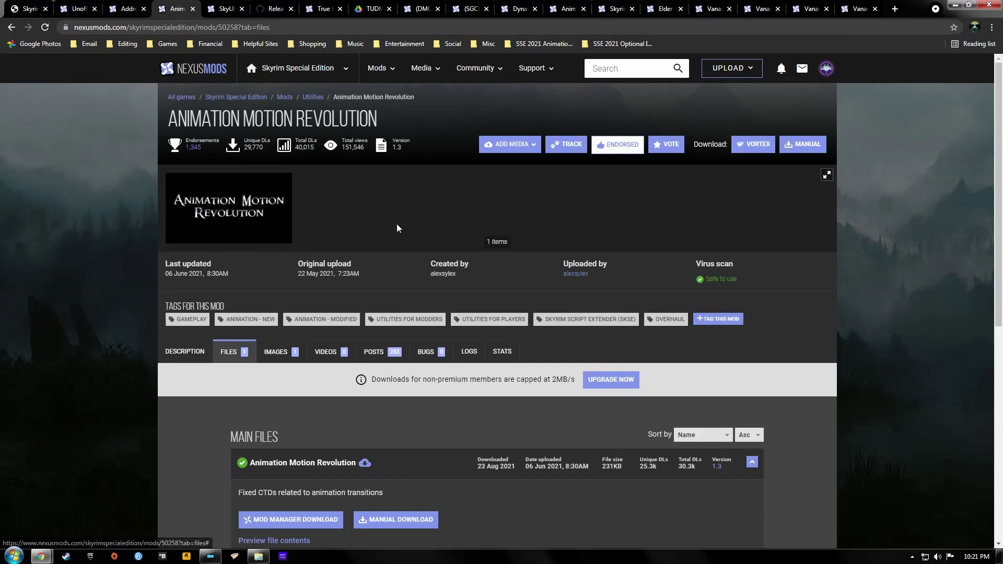
Step: Download Animation Motion Revolution's main file, install it in MO2 and enable it
scroll(397, 229, down, 3)
click(396, 362)
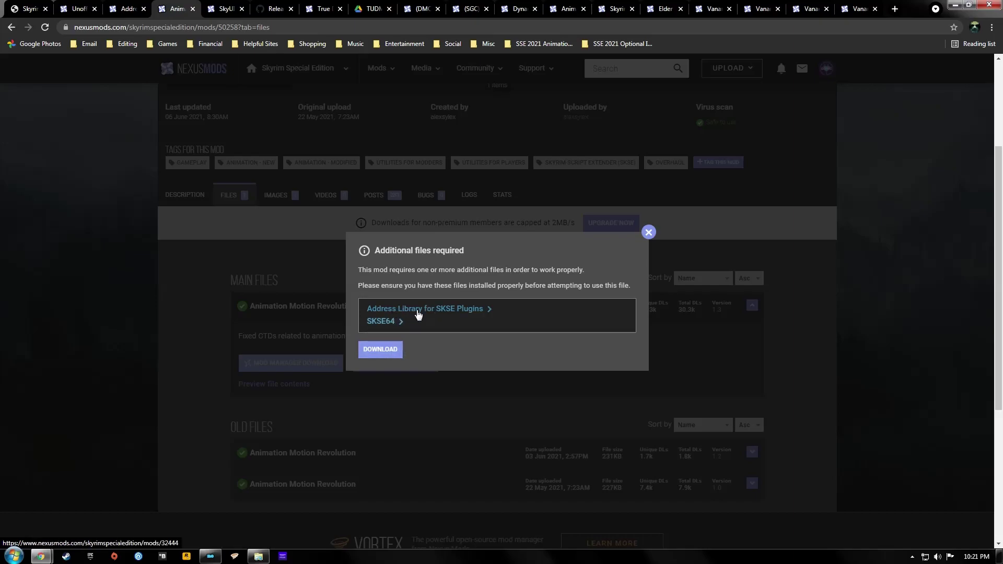
click(402, 349)
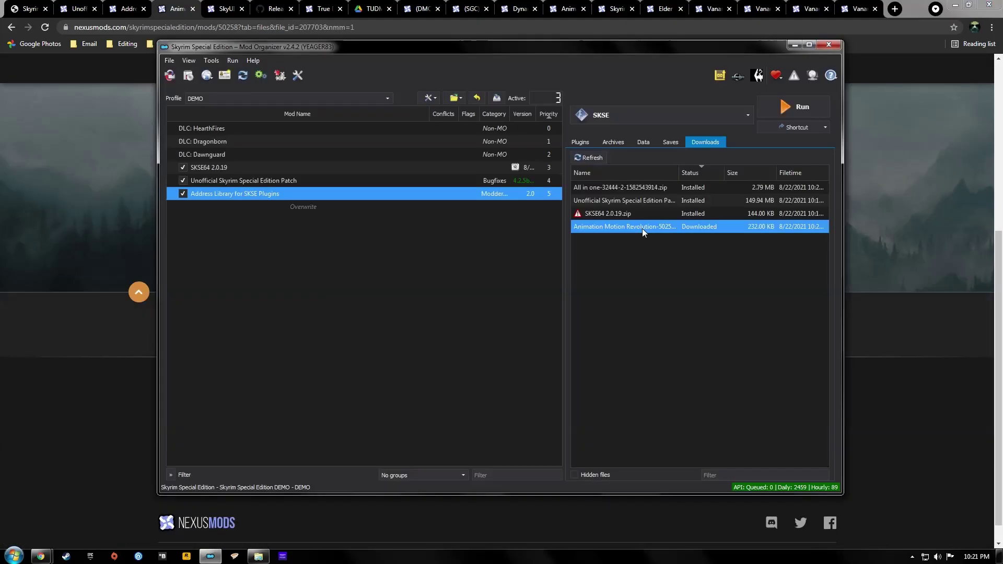
double_click(642, 228)
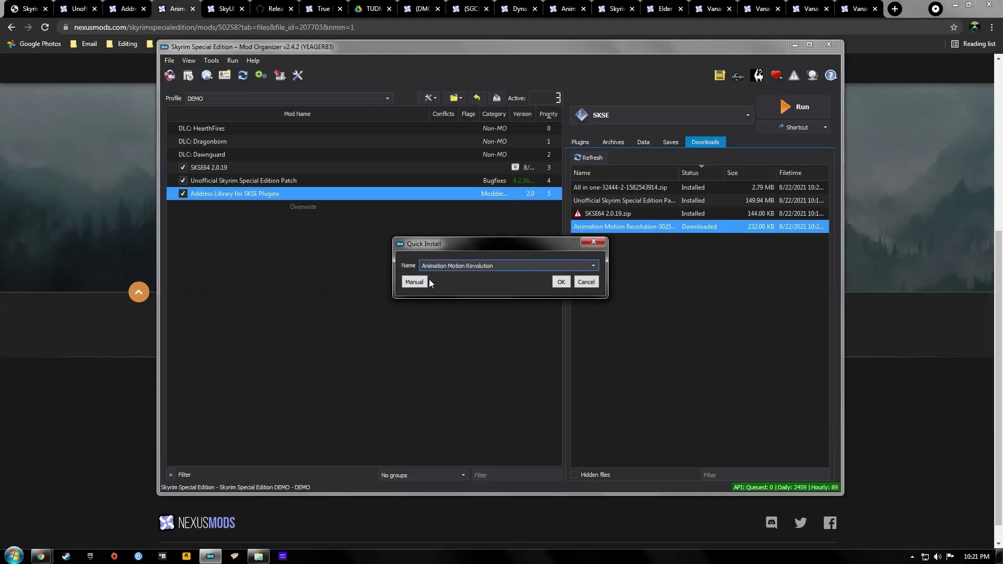
click(414, 283)
click(590, 370)
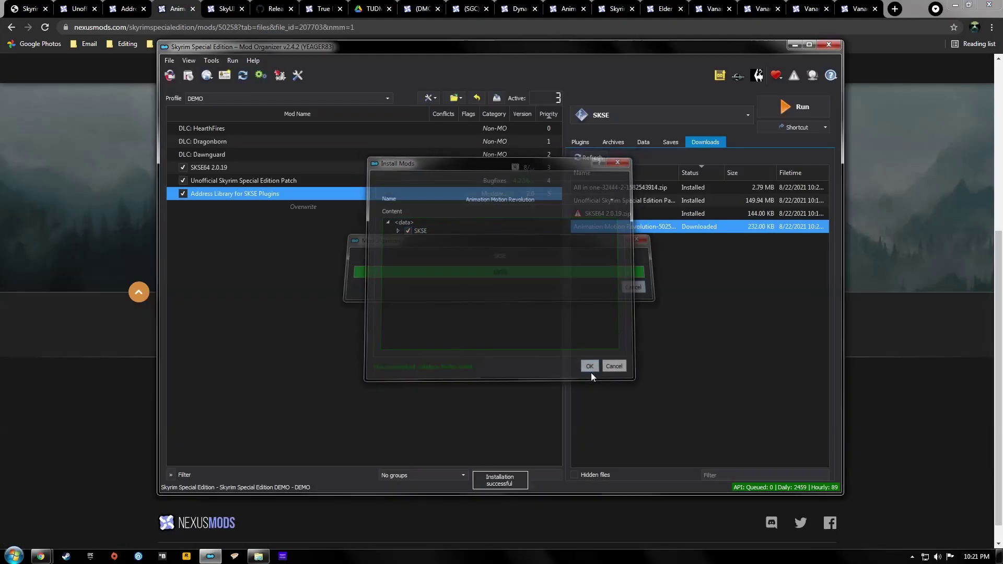
click(182, 207)
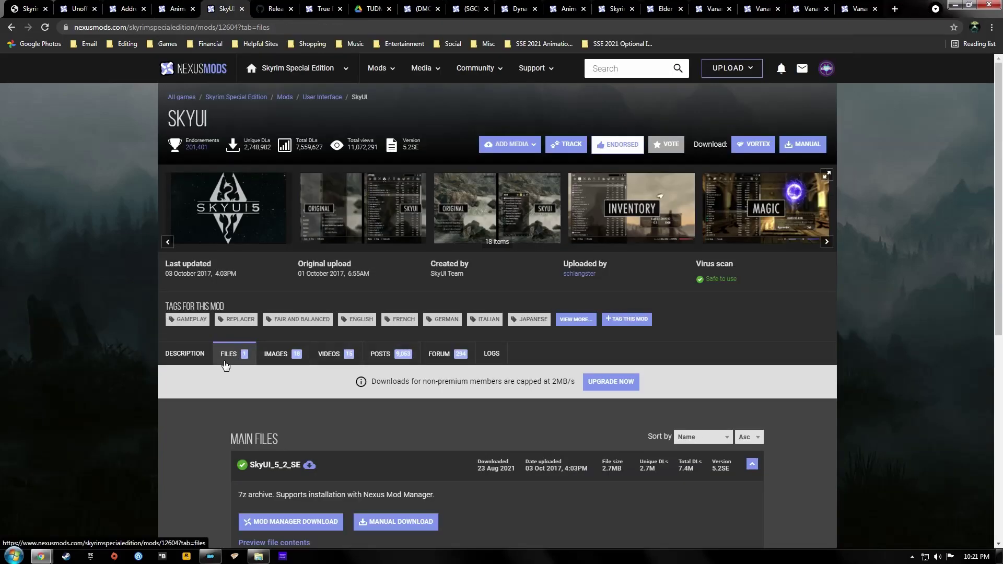
Step: Send SkyUI_5_2_SE to MO2 and install it with the Manual option
scroll(224, 365, down, 4)
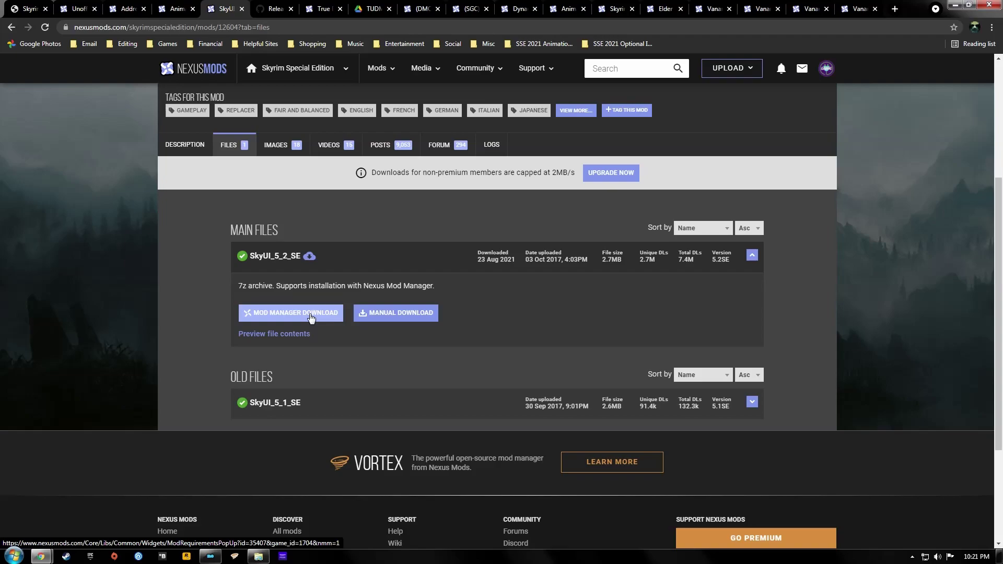
click(311, 316)
click(396, 347)
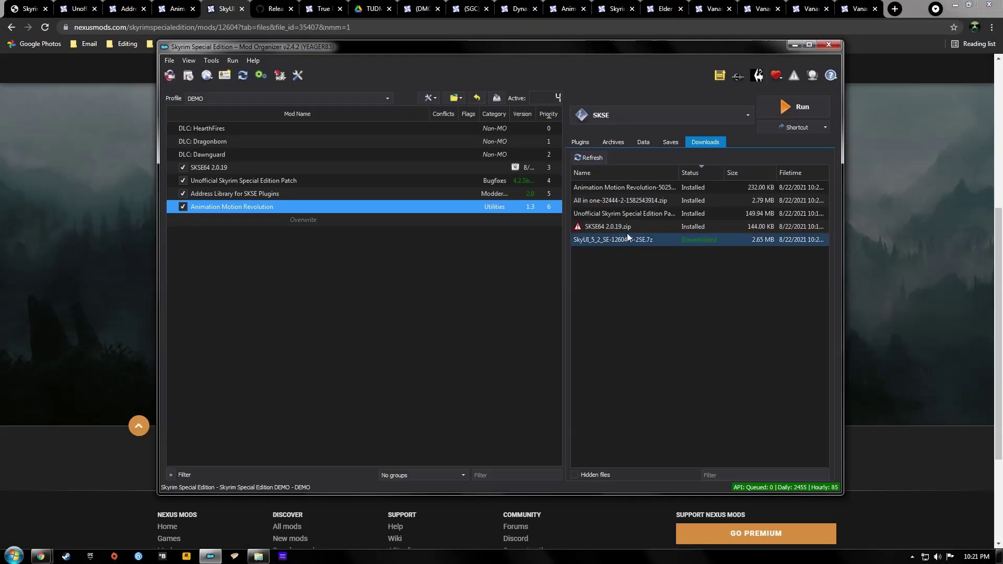
double_click(621, 240)
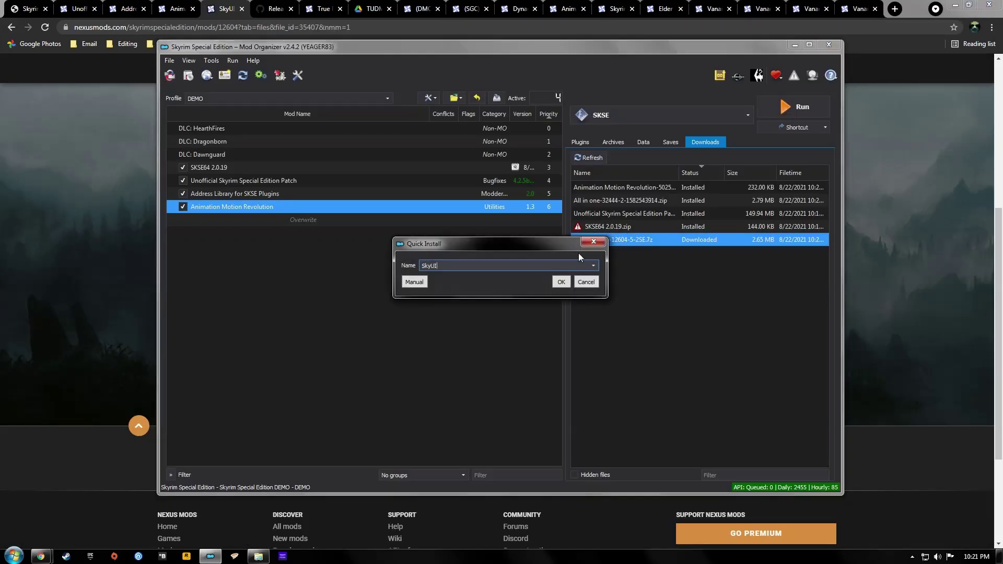
click(415, 282)
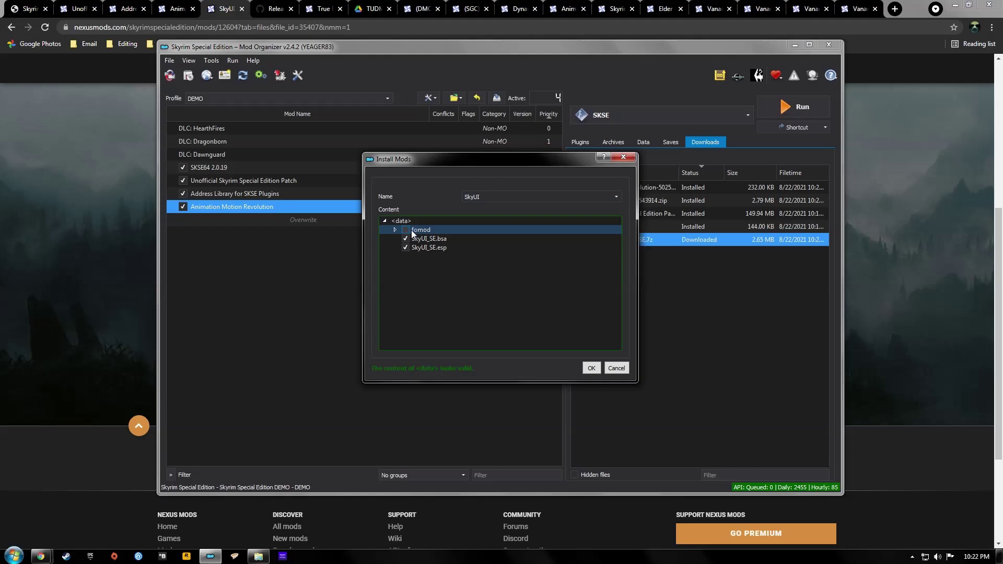
click(592, 369)
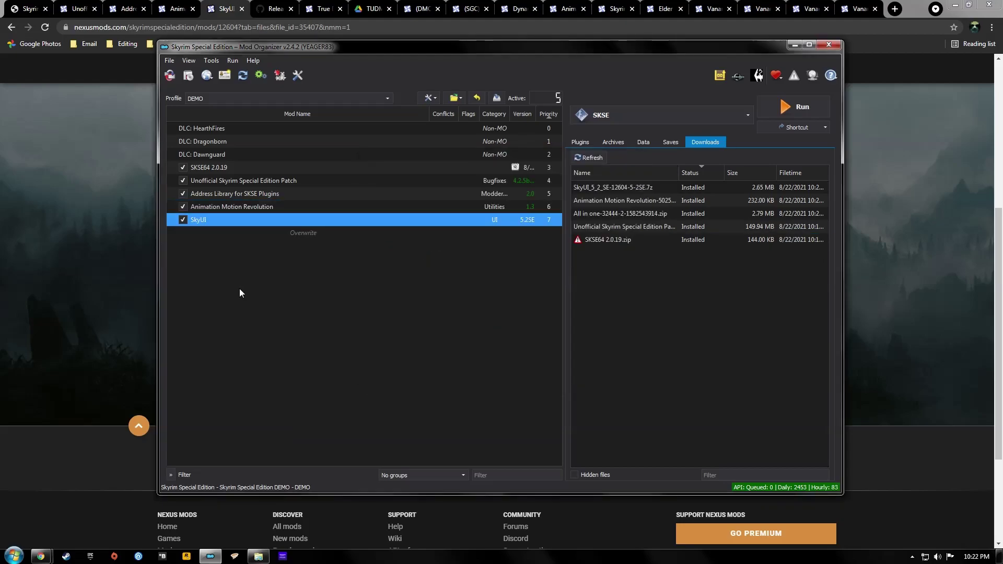
click(271, 9)
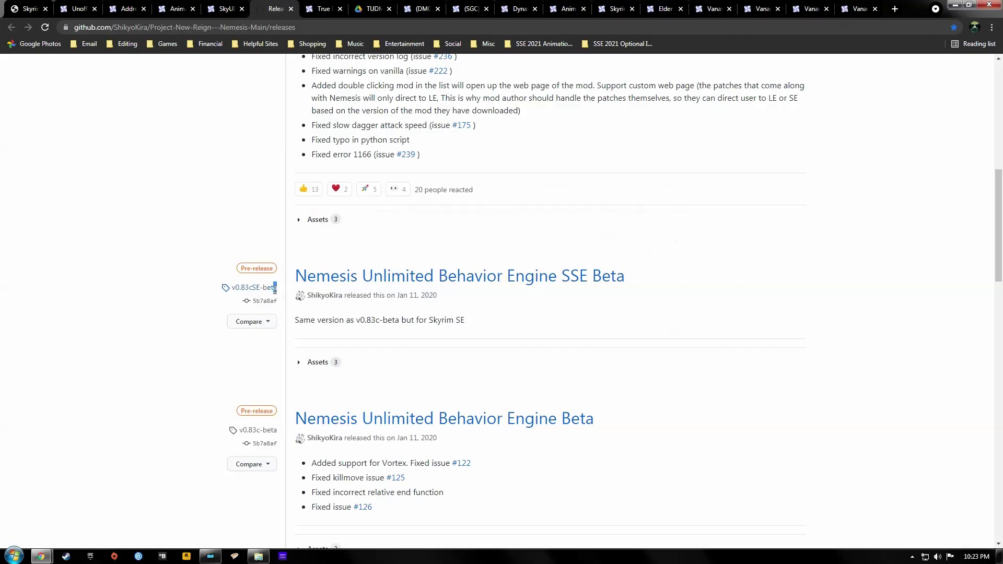
Step: Select the v0.83cSE-beta tag of the Nemesis Unlimited Behavior Engine SSE Beta release
drag(278, 288, 234, 291)
click(234, 297)
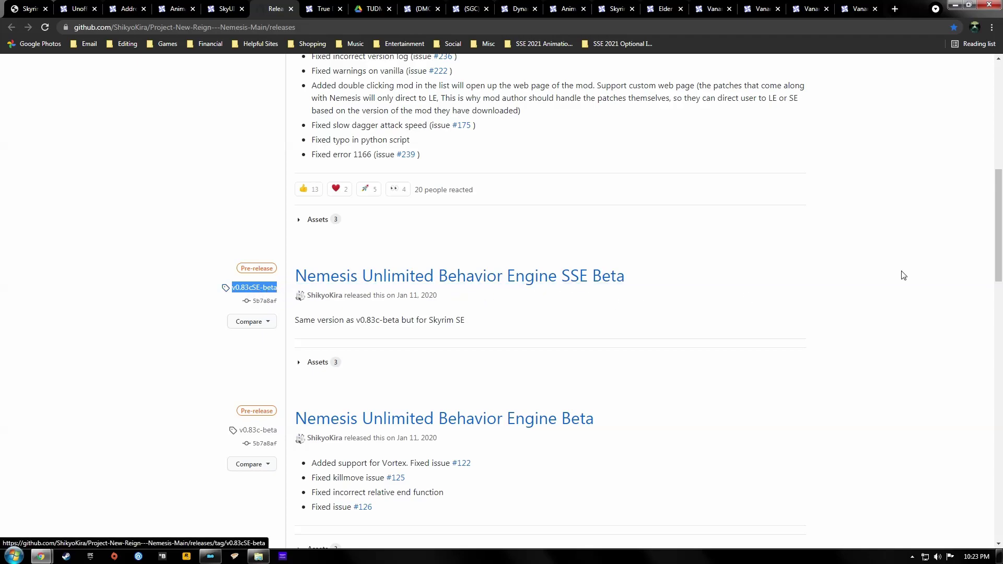
Step: Inspect the downloaded Nemesis archive's contents on the desktop
click(956, 4)
double_click(20, 249)
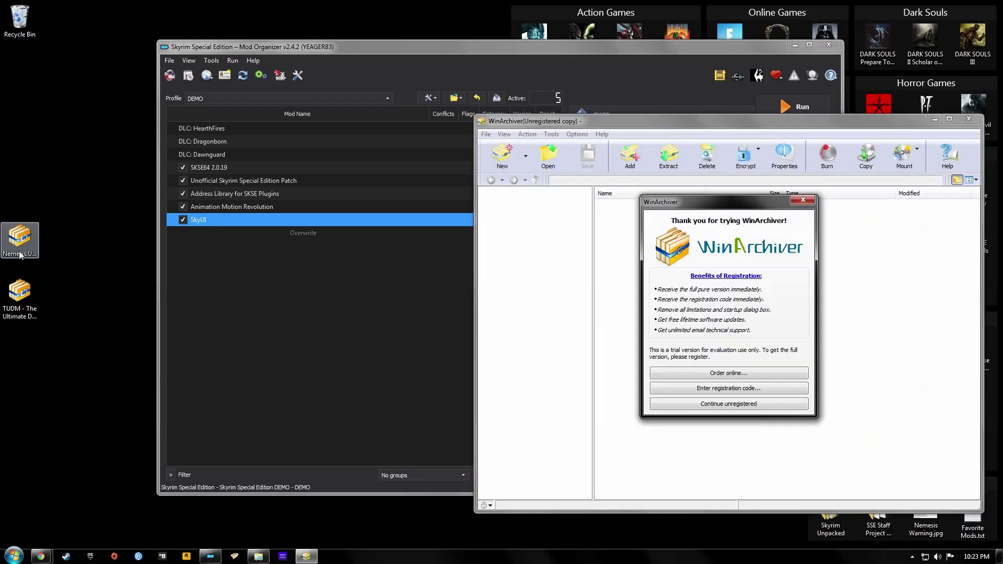
click(654, 403)
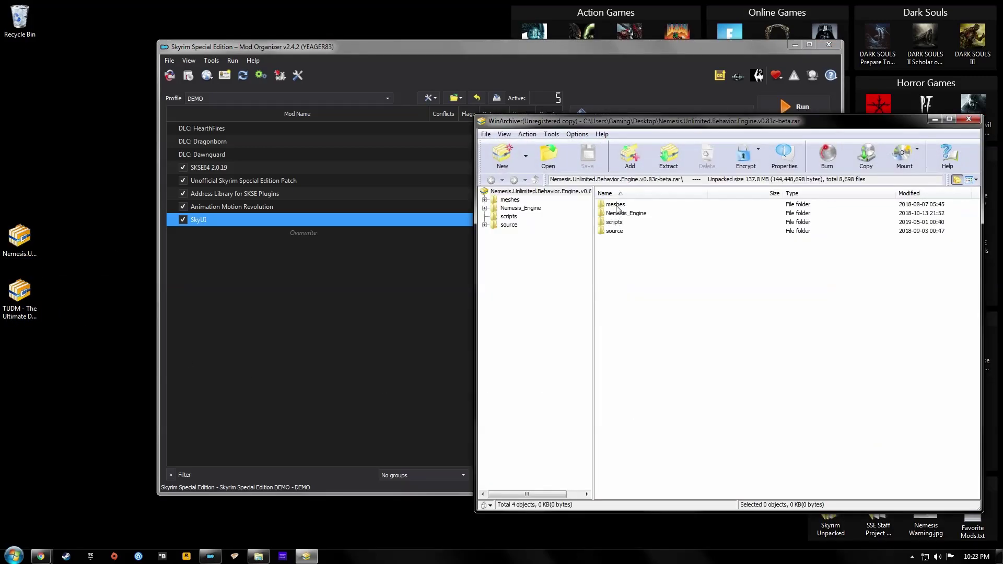
click(969, 119)
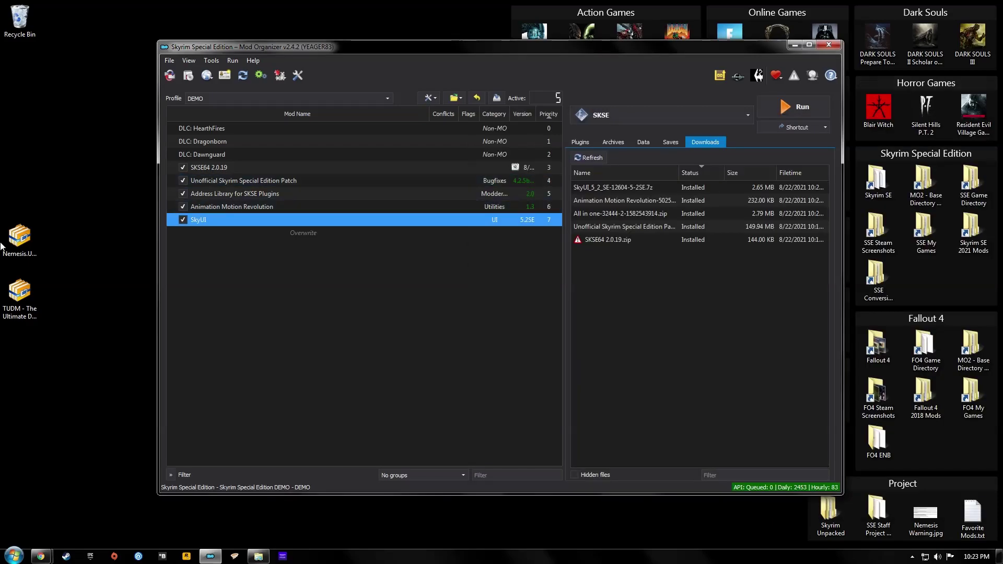
Step: Add the Nemesis archive to MO2's Downloads and shorten its install name to Nemesis v0.83c-beta
click(20, 240)
drag(17, 241, 683, 269)
double_click(654, 252)
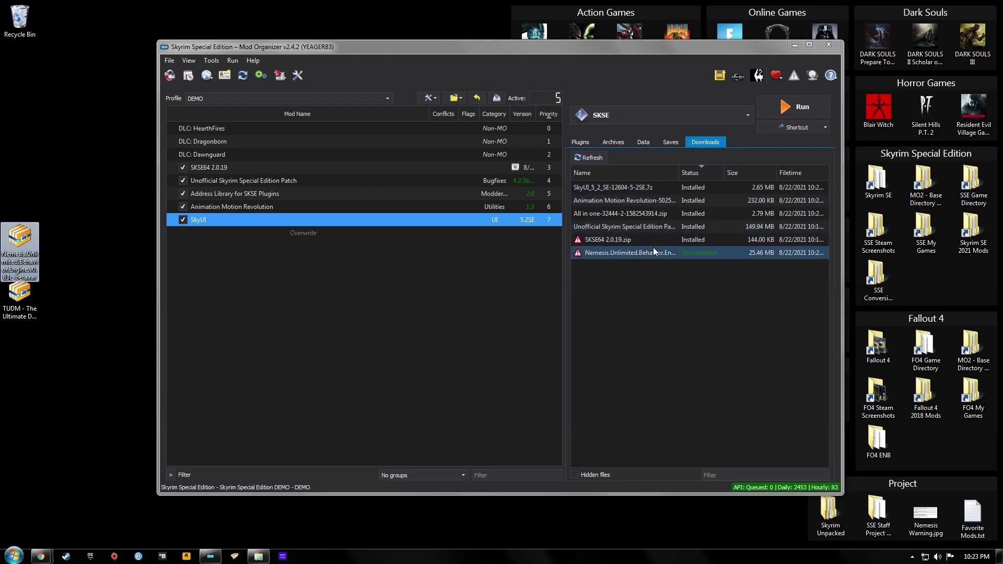
click(593, 266)
click(540, 282)
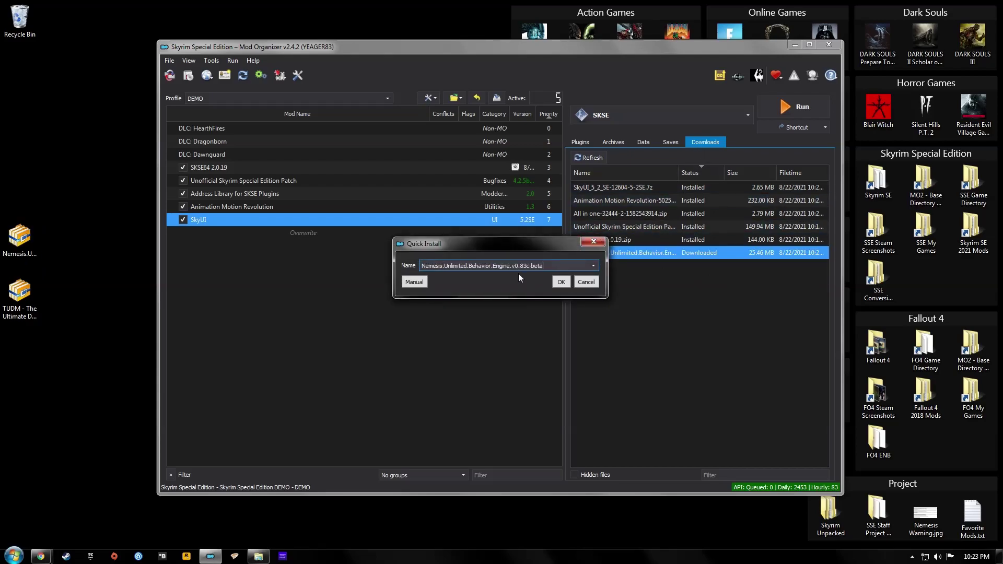
drag(514, 267, 451, 269)
key(BackSpace)
Step: Install Nemesis v0.83c-beta manually and enable it in the mod list
click(413, 283)
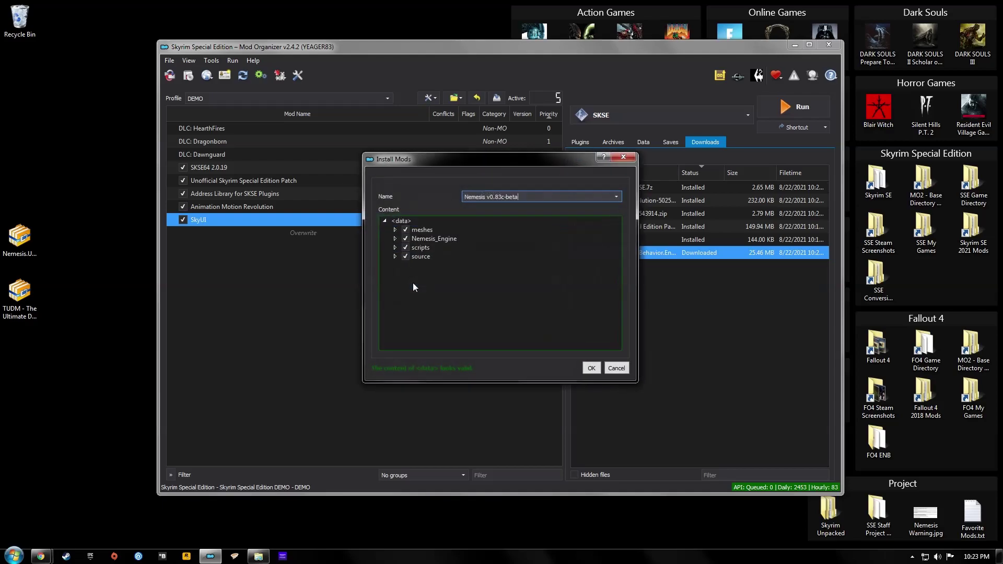
click(598, 372)
click(182, 233)
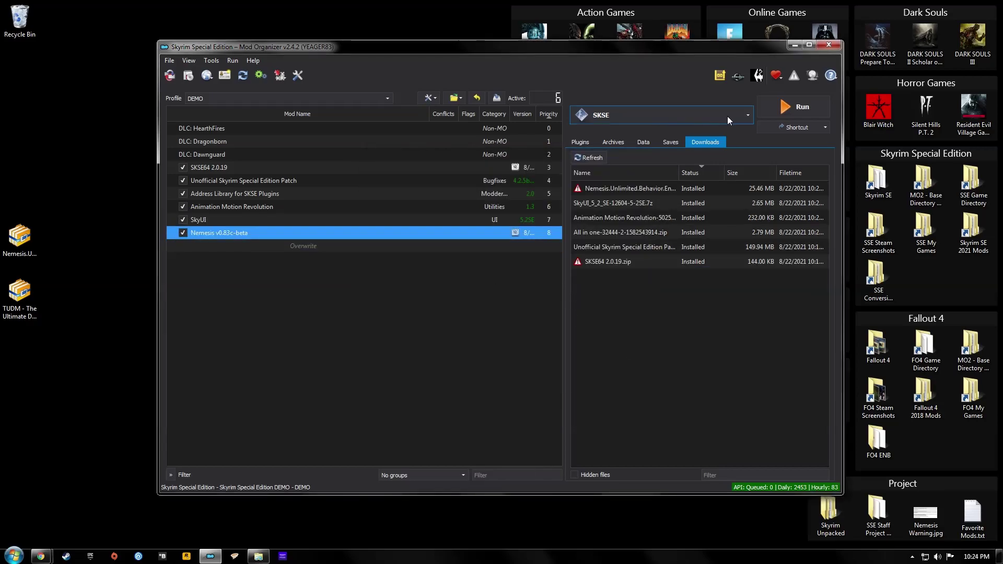
click(747, 113)
Step: Add a new blank executable entry titled Nemesis in Modify Executables
click(627, 266)
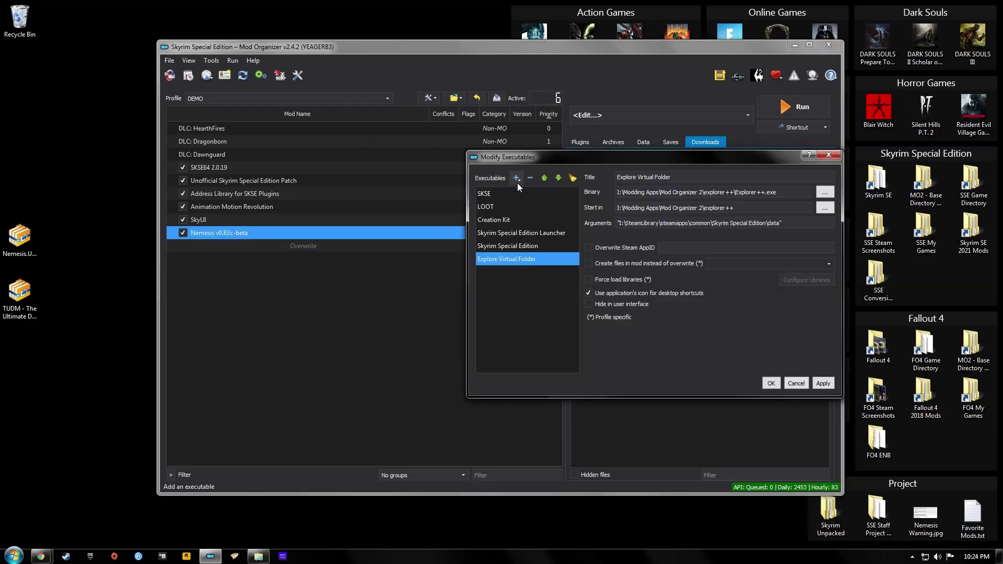
click(516, 178)
click(530, 207)
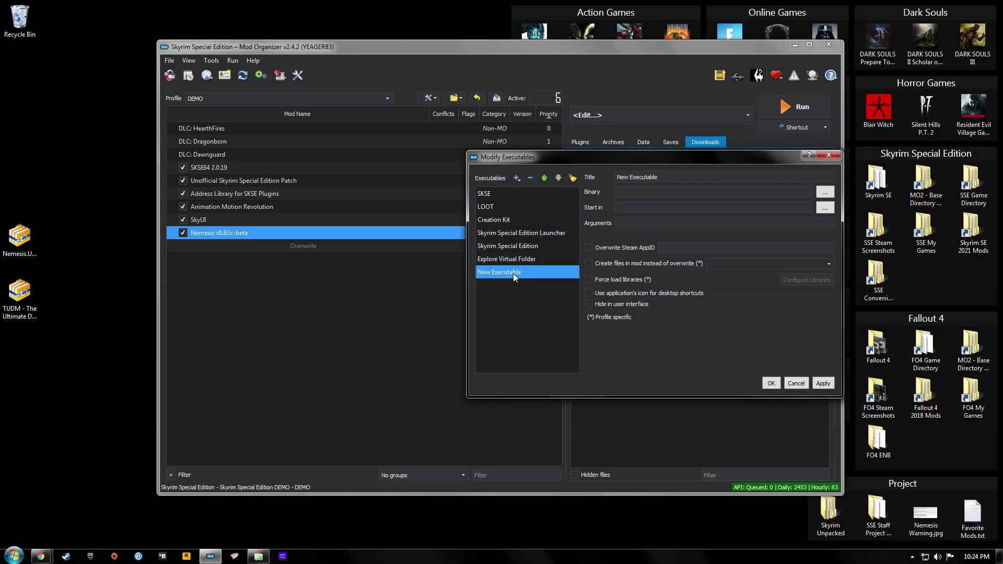
double_click(661, 177)
text(Nemesis)
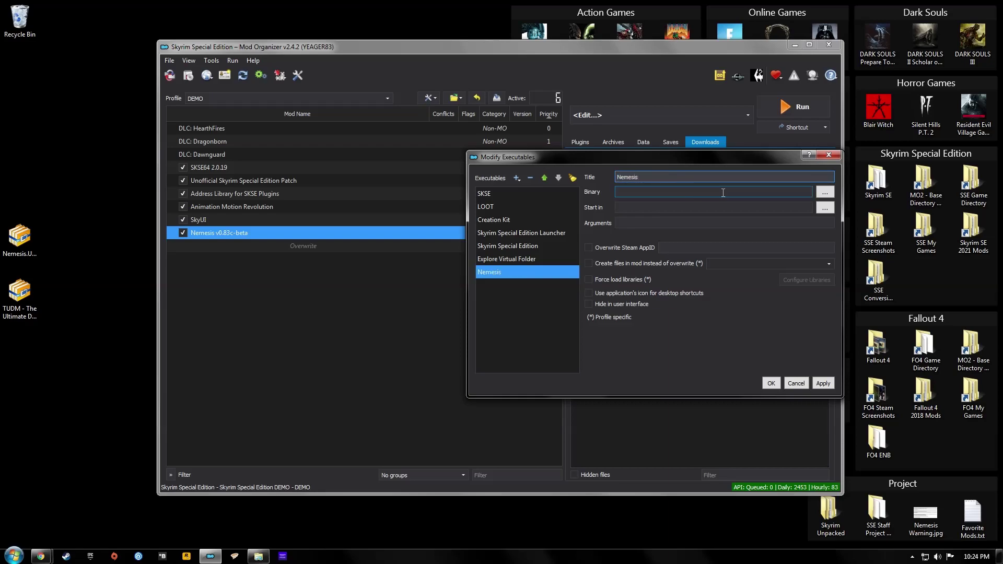
Step: Browse the Adata800 Games drive to Modding Apps\Skyrim SE DEMO\mods\Nemesis v0.83c-beta\Nemesis_Engine
click(825, 192)
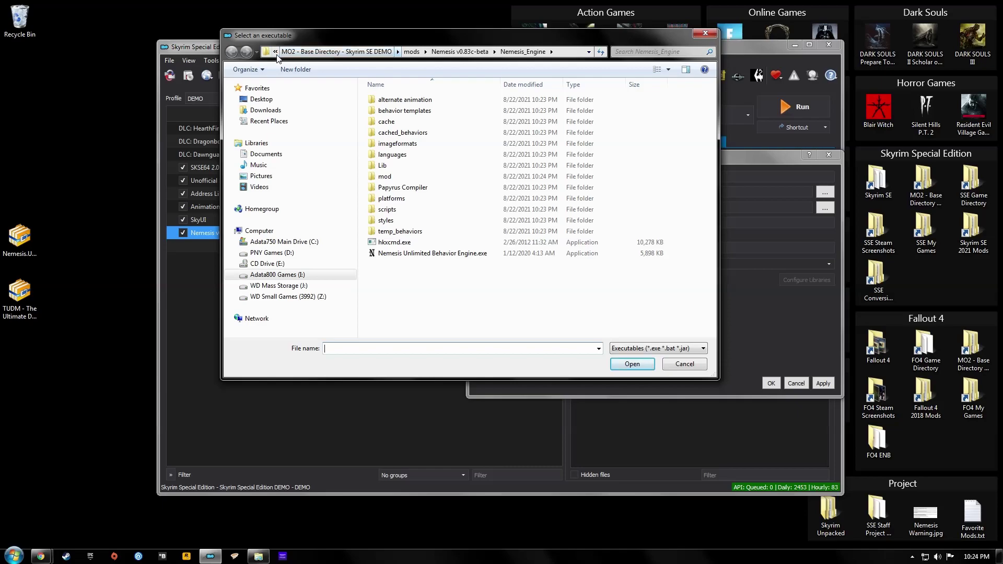
click(292, 275)
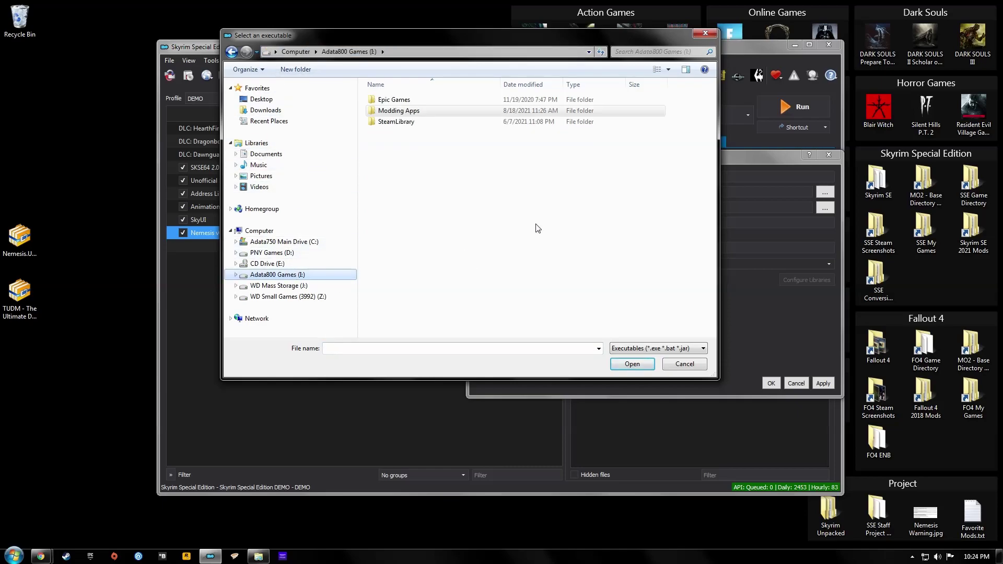
click(391, 111)
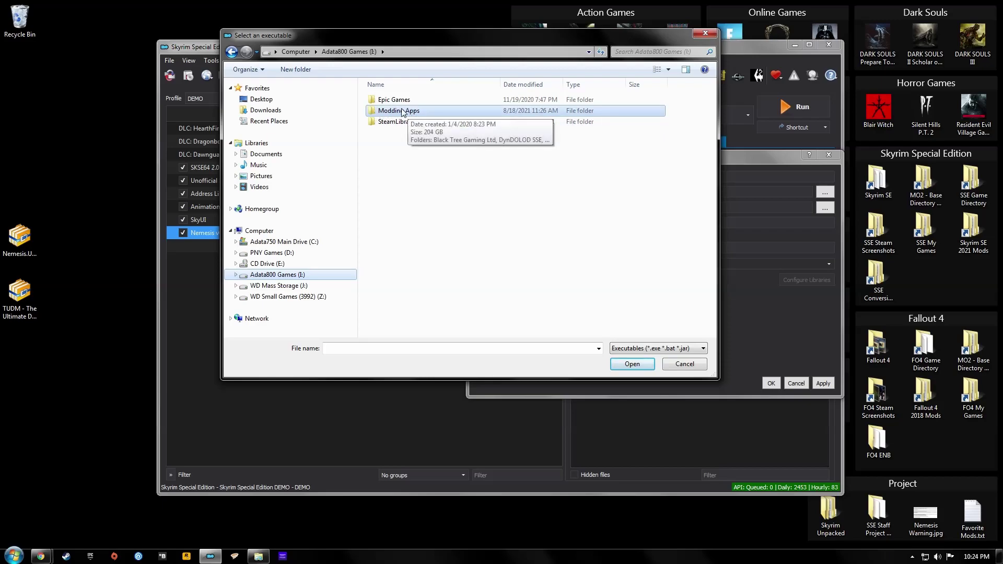
double_click(381, 114)
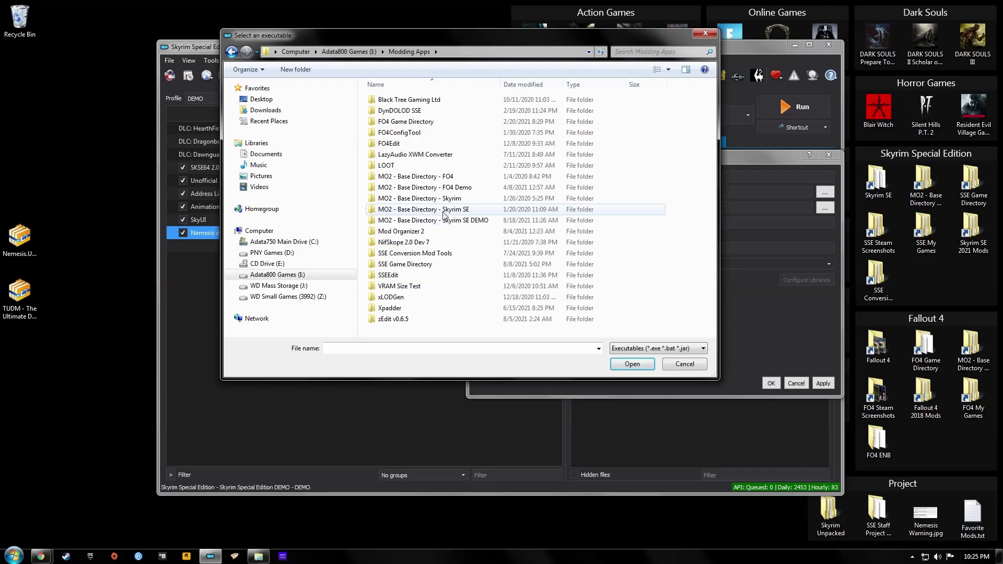
double_click(420, 224)
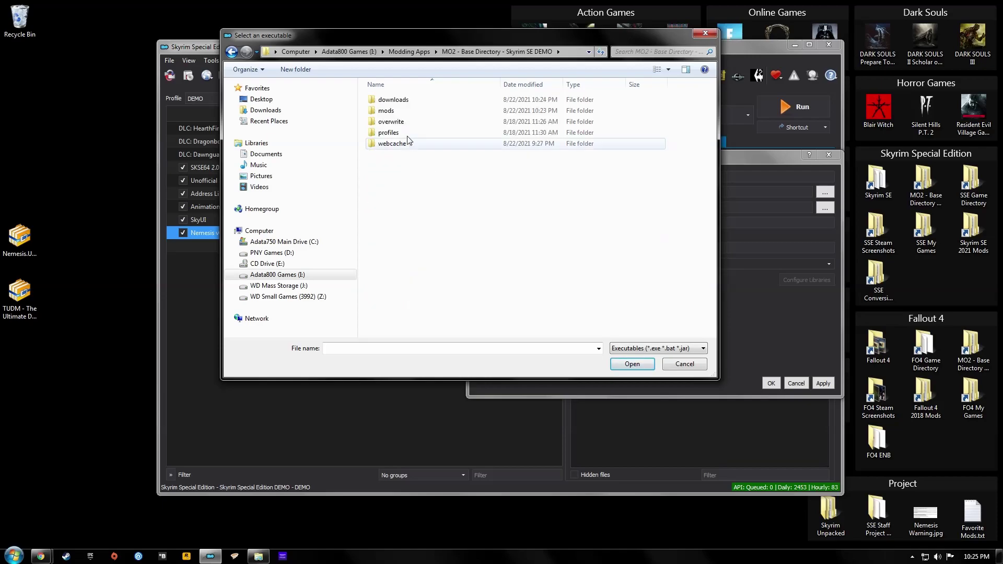
double_click(395, 112)
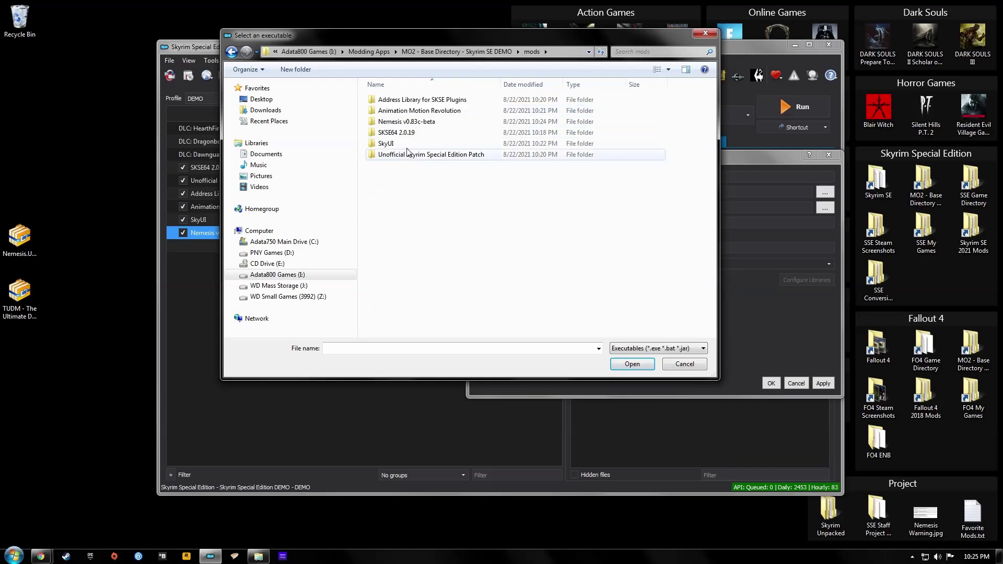
double_click(415, 123)
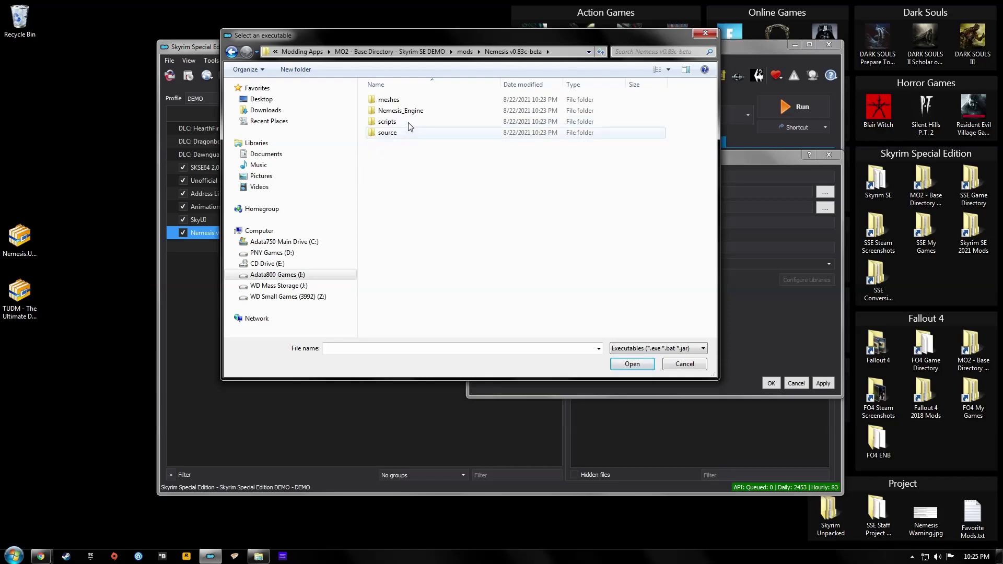
double_click(408, 111)
Step: Set Nemesis Unlimited Behavior Engine.exe as the binary and save the executable
click(406, 254)
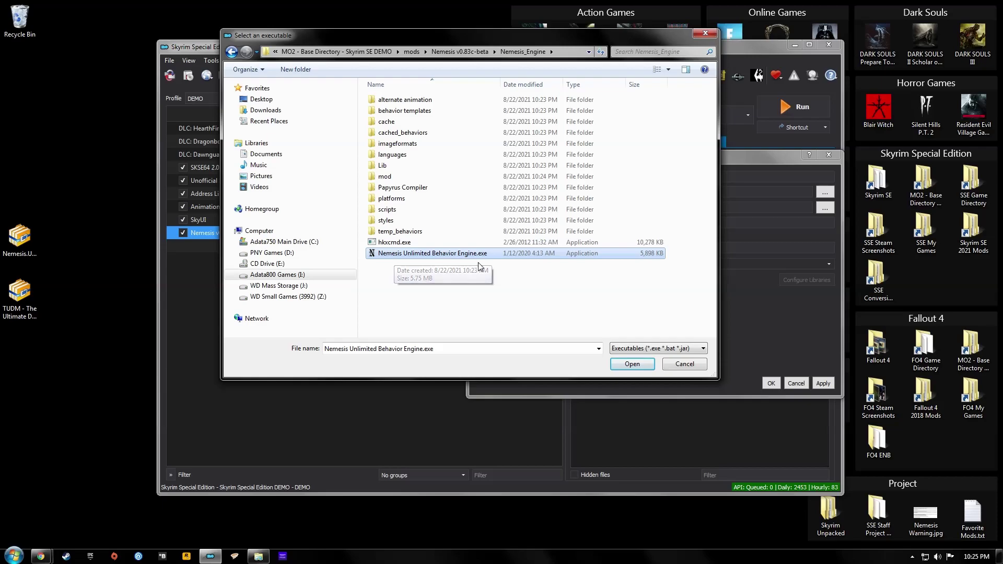
click(629, 364)
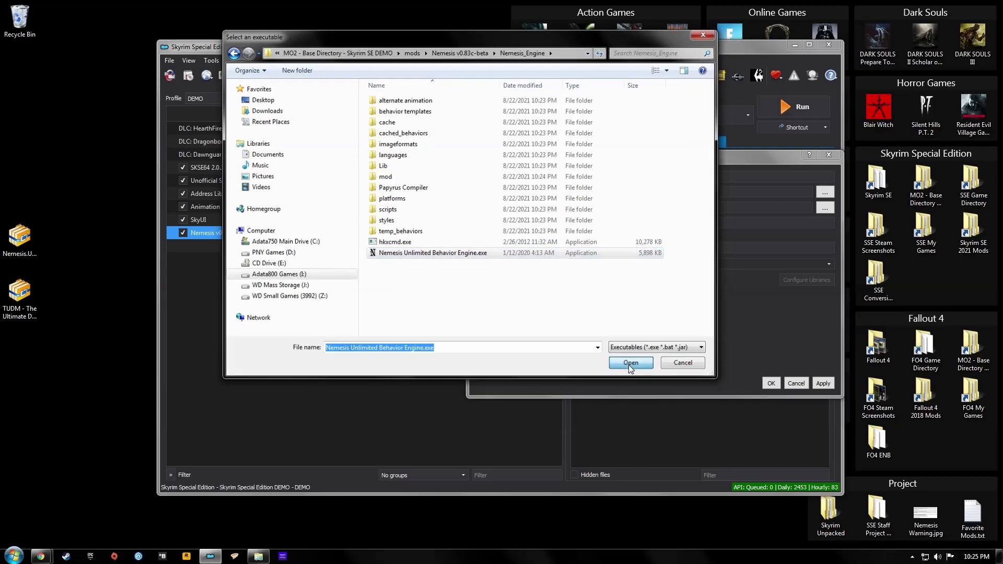
click(771, 385)
click(748, 114)
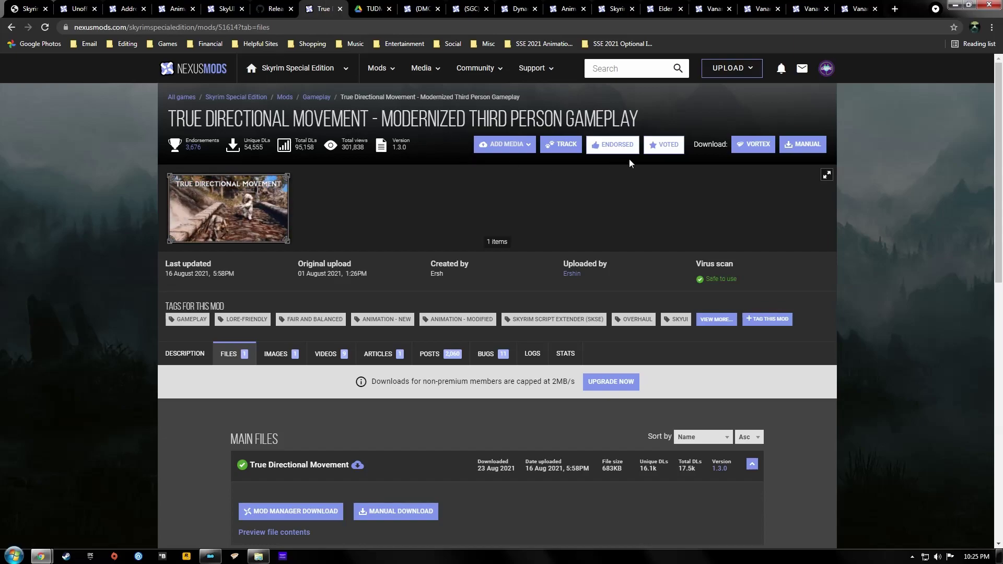
Step: Download True Directional Movement's main file to MO2, install it manually and enable it
click(223, 362)
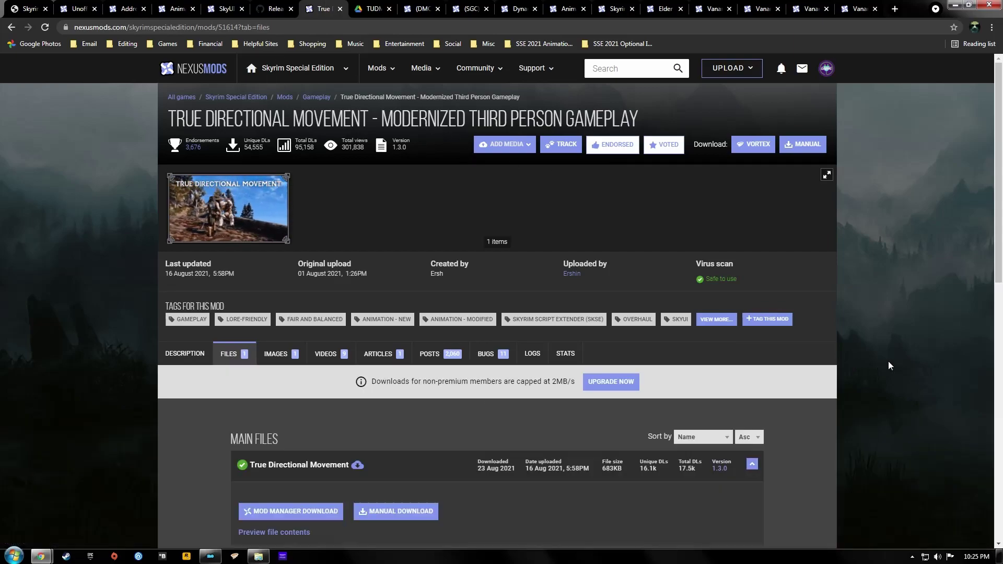
scroll(890, 366, down, 4)
scroll(890, 366, down, 2)
click(291, 200)
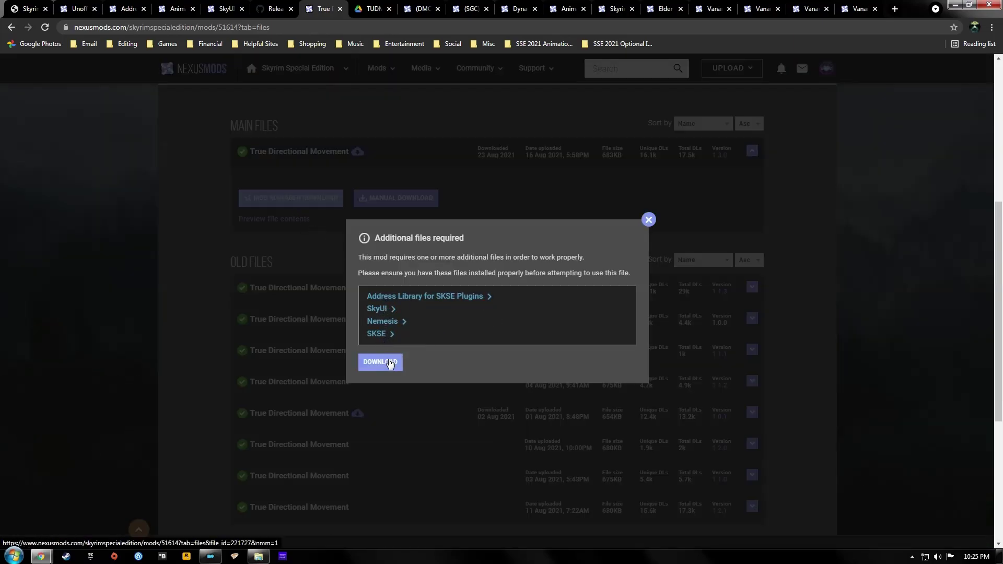
click(389, 369)
double_click(628, 275)
click(417, 281)
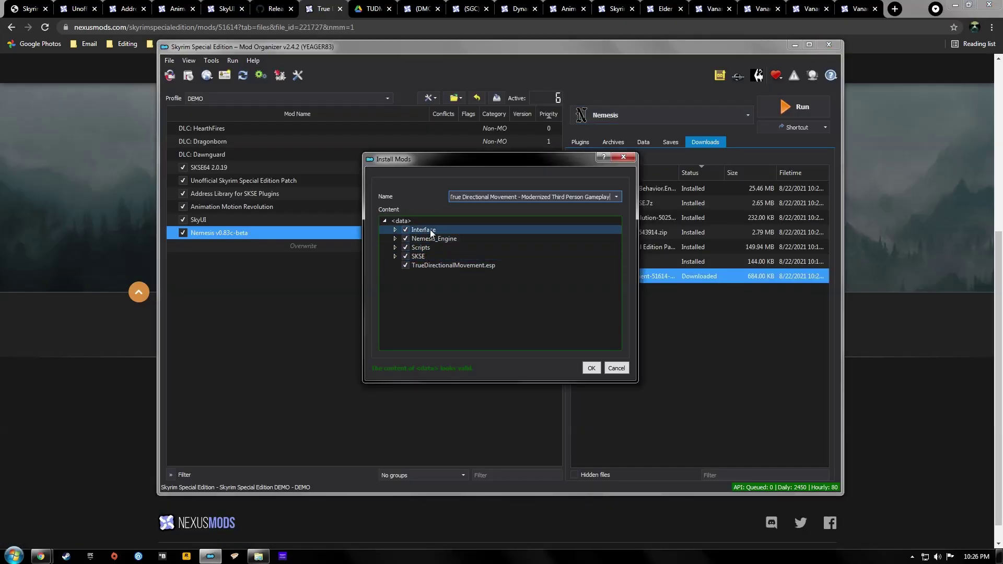
click(592, 368)
click(183, 246)
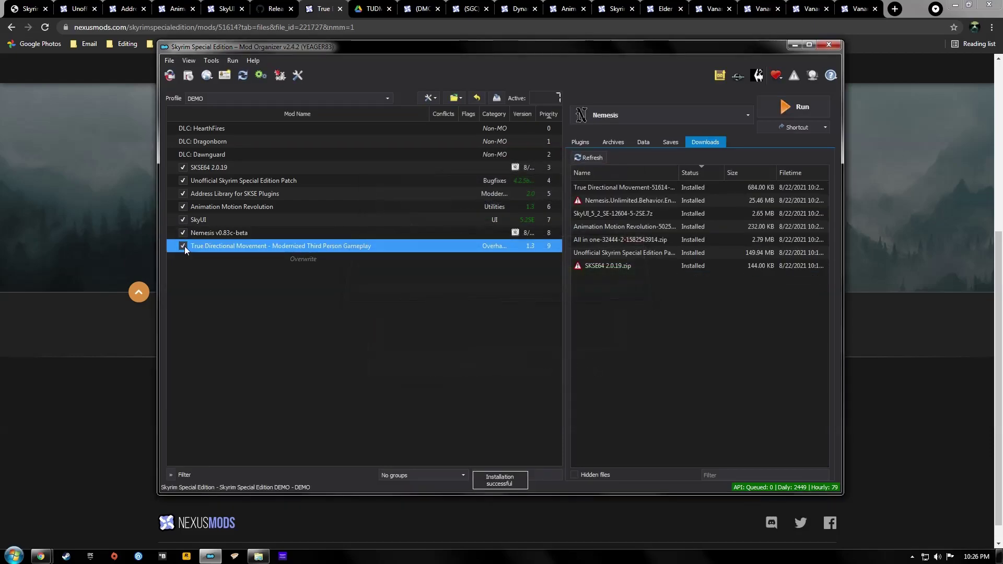
click(374, 5)
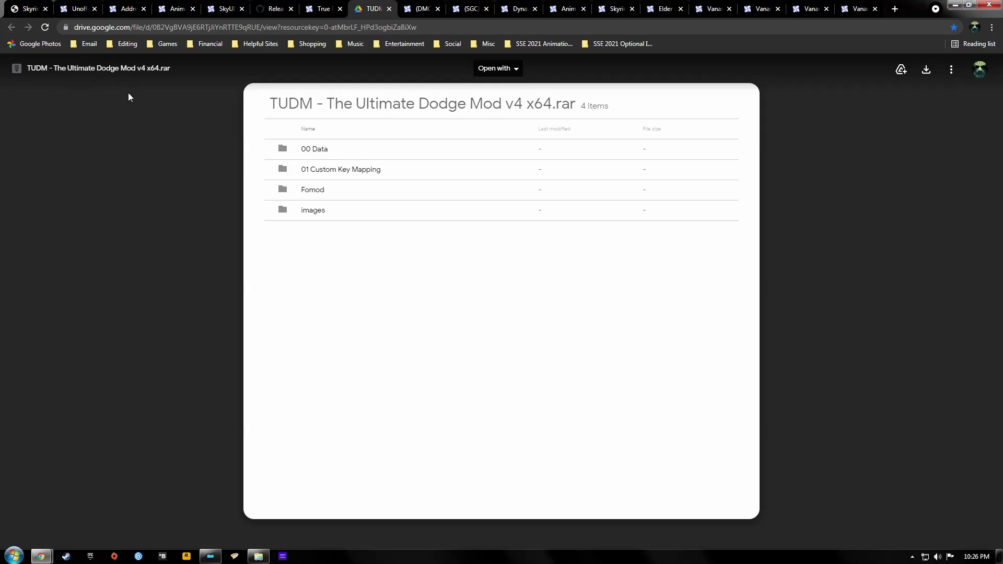
Step: Download the TUDM archive from Google Drive and save it to the Desktop
click(927, 69)
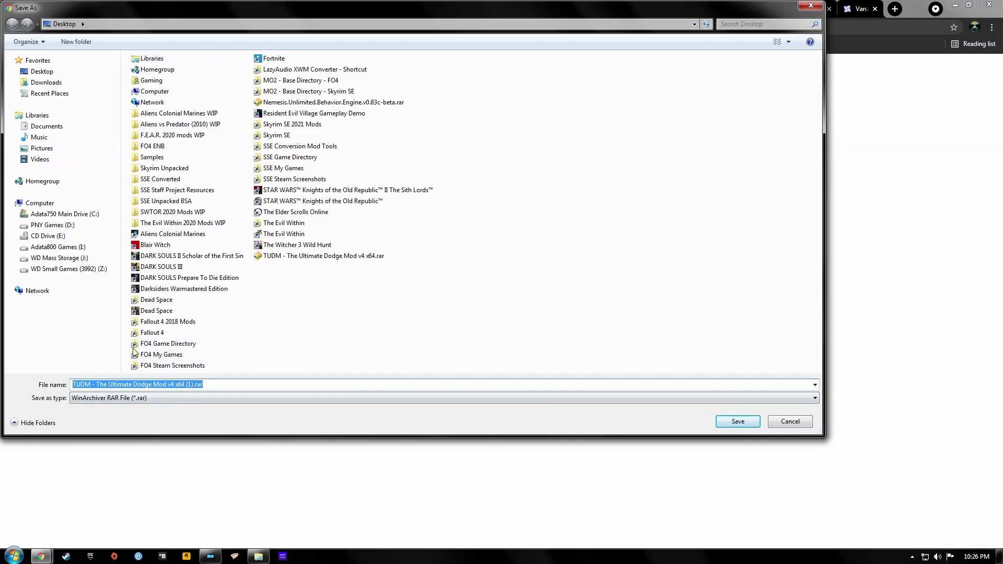
click(753, 423)
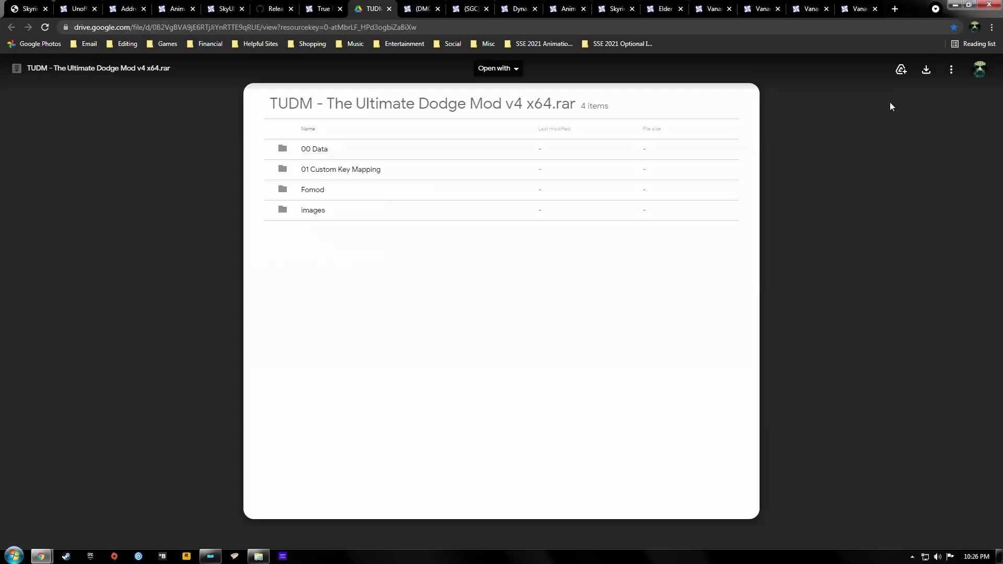
click(955, 4)
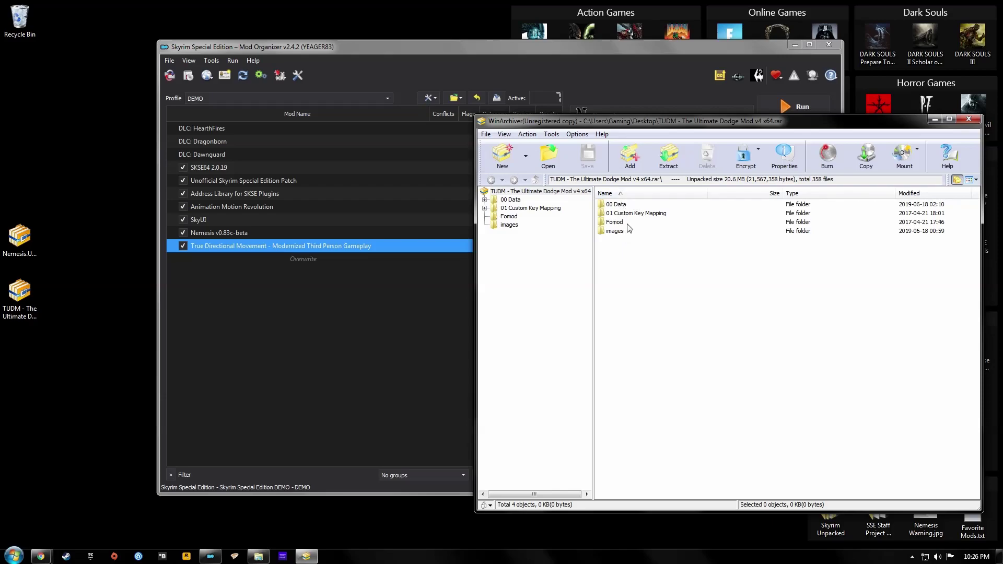
key(alt+F4)
Step: Drag the TUDM rar into Mod Organizer, then install and enable The Ultimate Dodge Mod 4.04b
drag(19, 296, 612, 344)
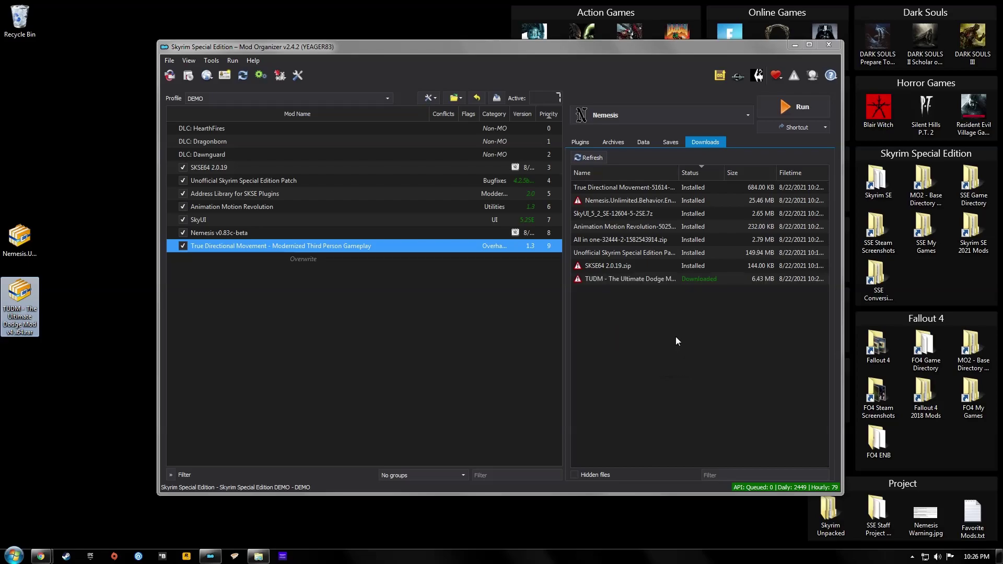
double_click(641, 281)
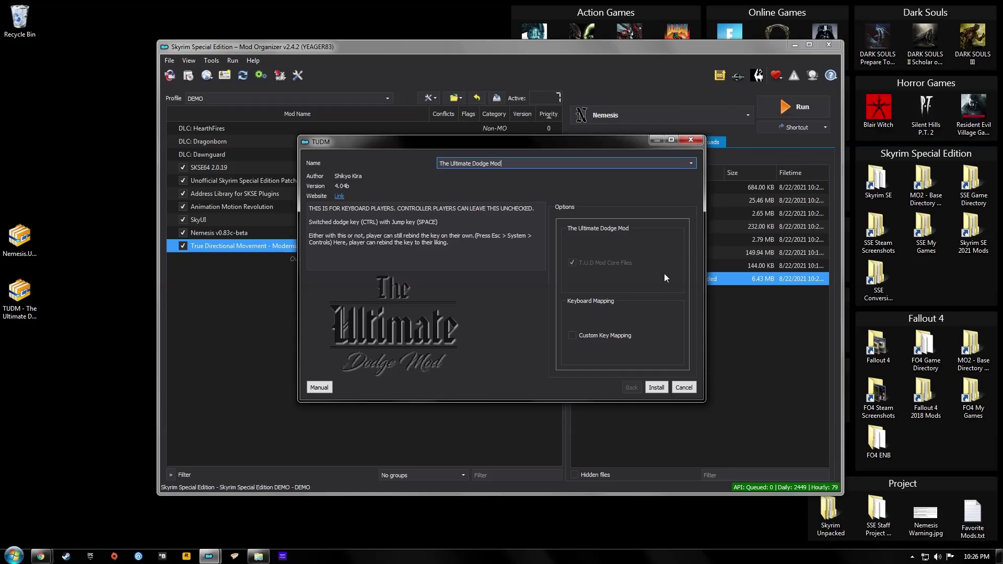
click(656, 387)
click(182, 259)
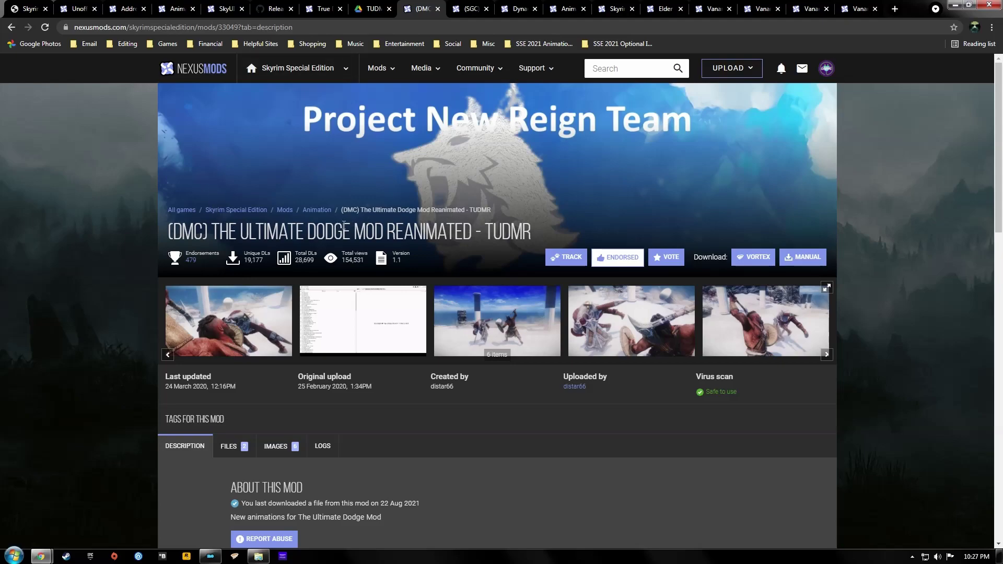
Step: Send the TUDMR main file from Nexus Mods to the mod manager, accepting the requirements notice
scroll(888, 361, down, 4)
scroll(889, 361, down, 1)
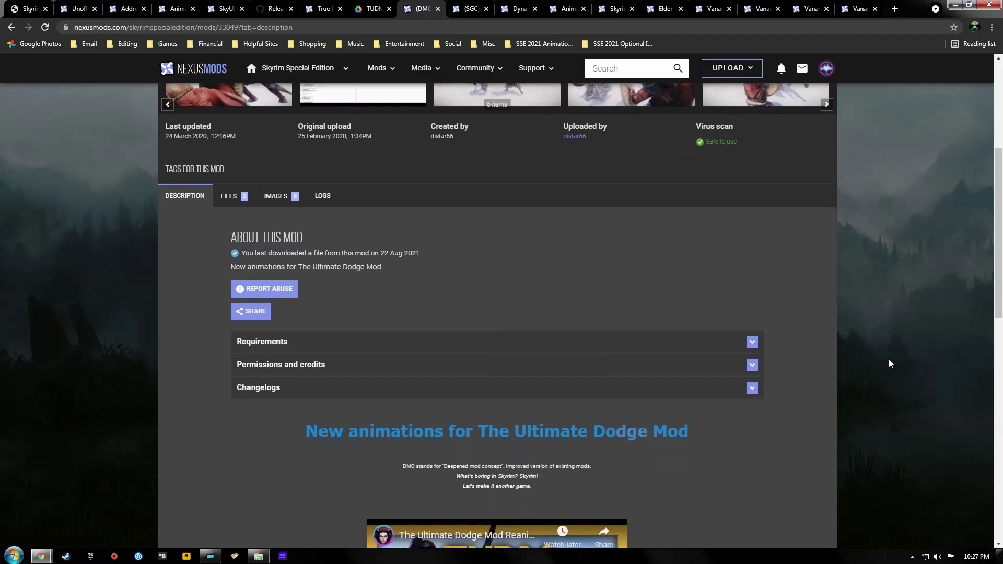
scroll(889, 360, up, 1)
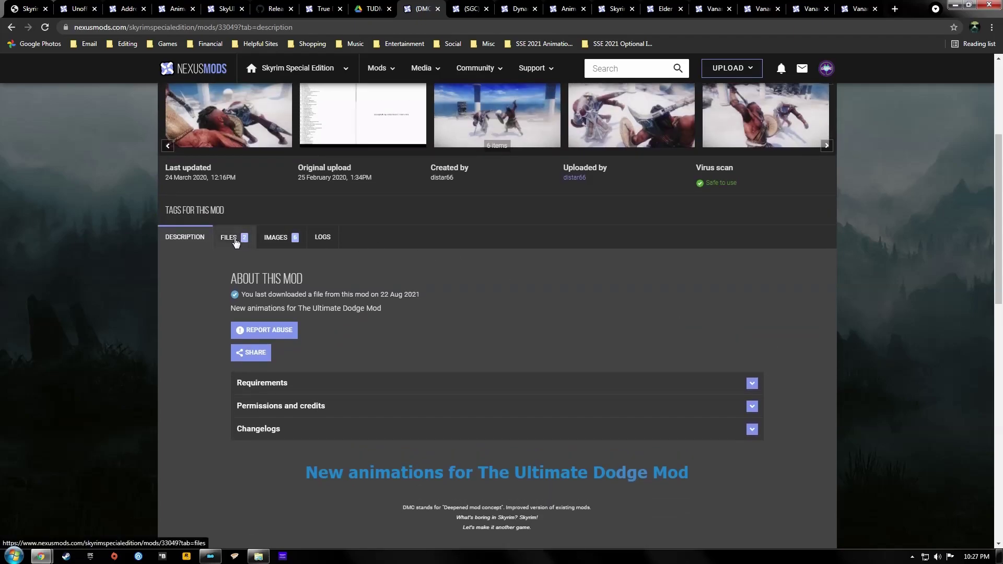
click(234, 241)
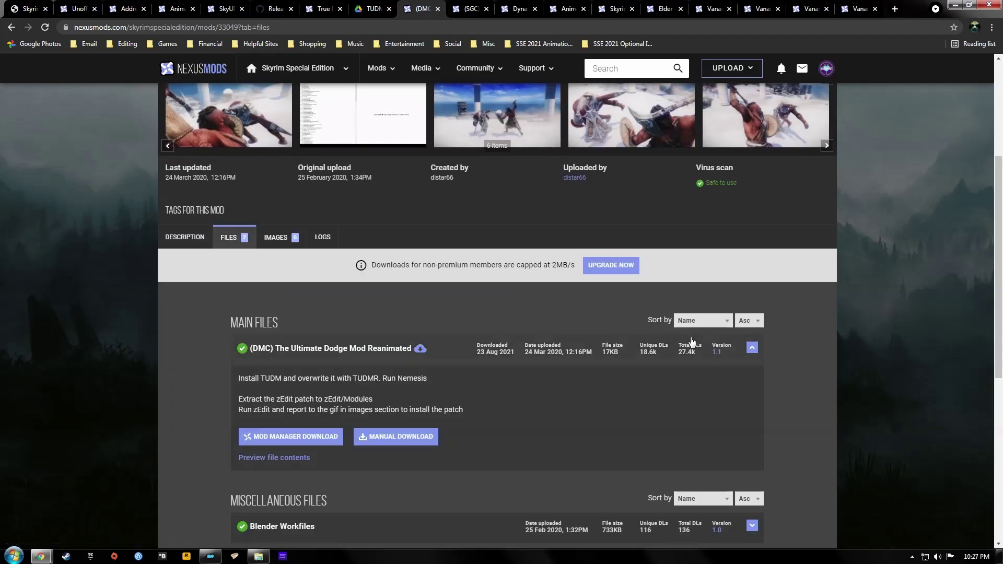
scroll(299, 337, down, 2)
click(296, 333)
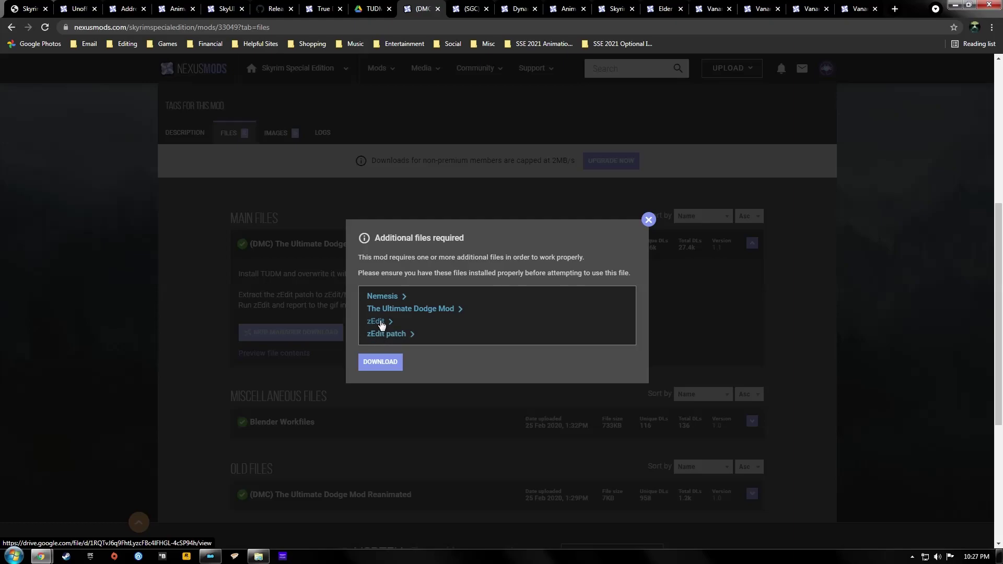
click(382, 366)
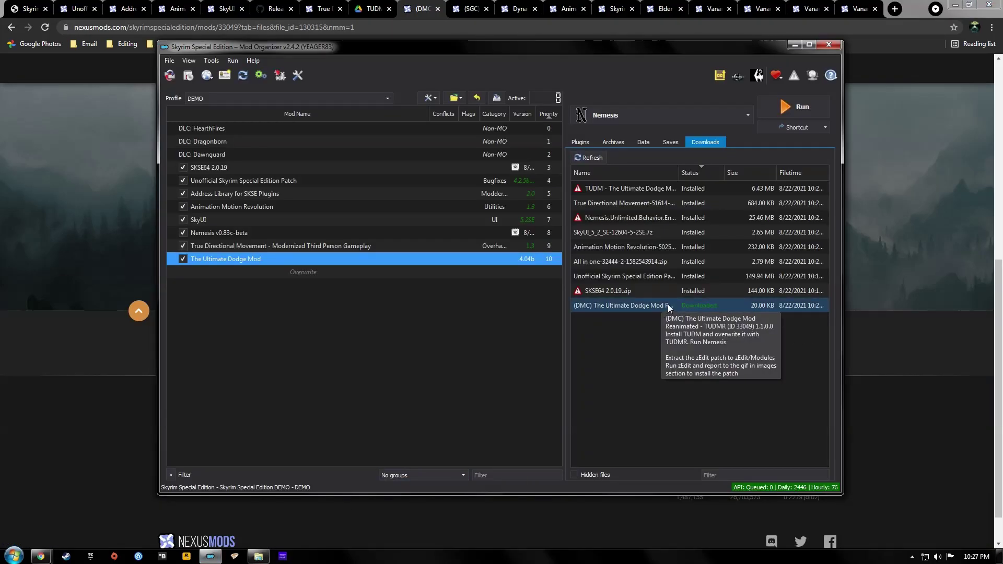
Step: Manually install and enable TUDMR 1.1 in Mod Organizer at priority 11
double_click(660, 305)
click(421, 284)
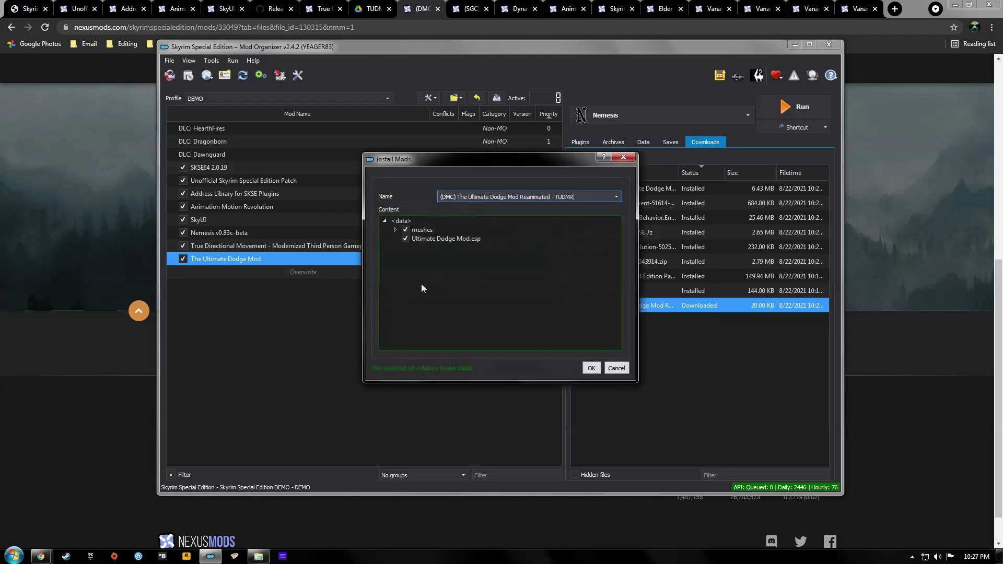
click(591, 369)
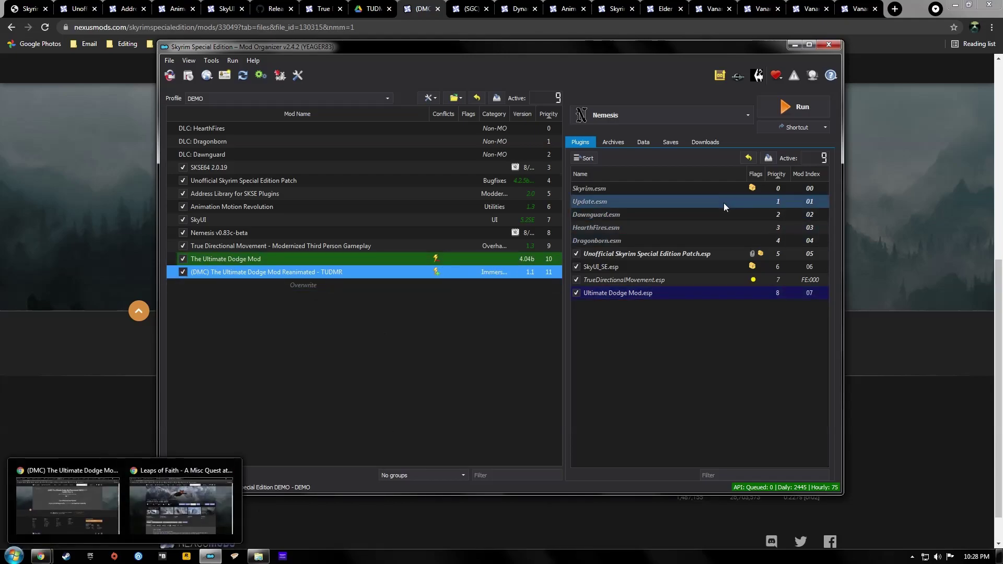
click(711, 147)
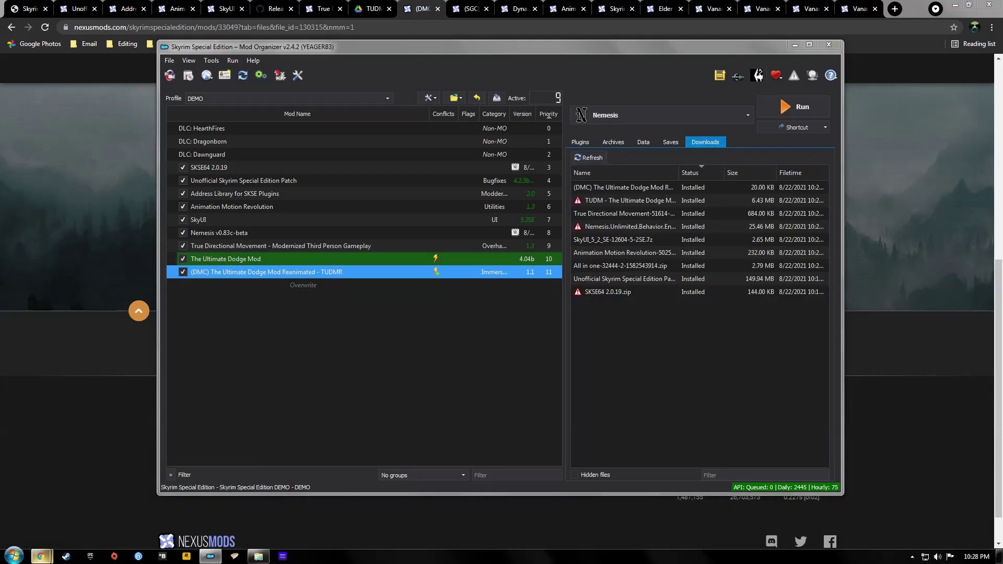
click(476, 5)
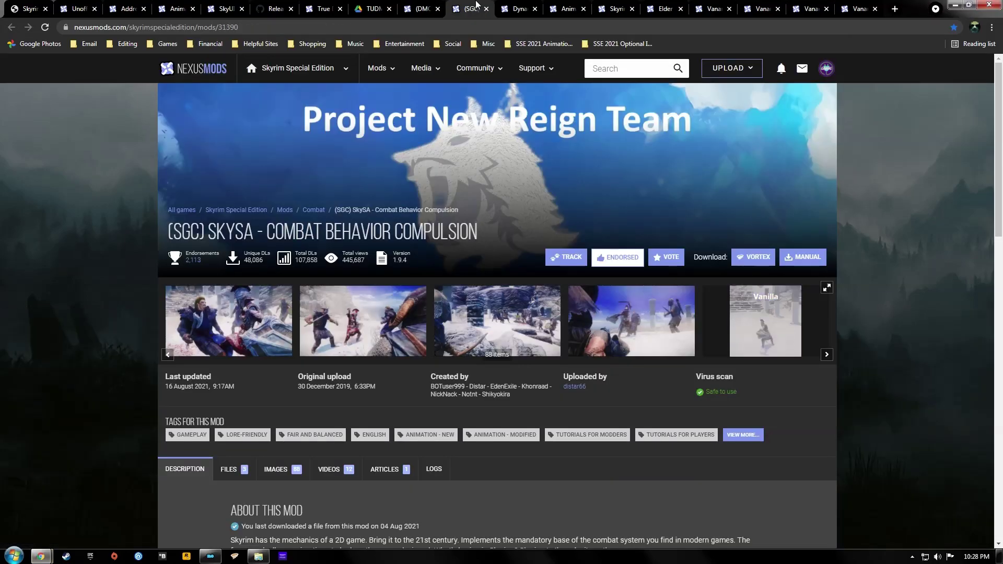
Step: Slow-download the SkySA Combat Behavior Compulsion main file to Mod Organizer and start installing it
scroll(262, 393, down, 3)
click(230, 312)
scroll(285, 360, down, 4)
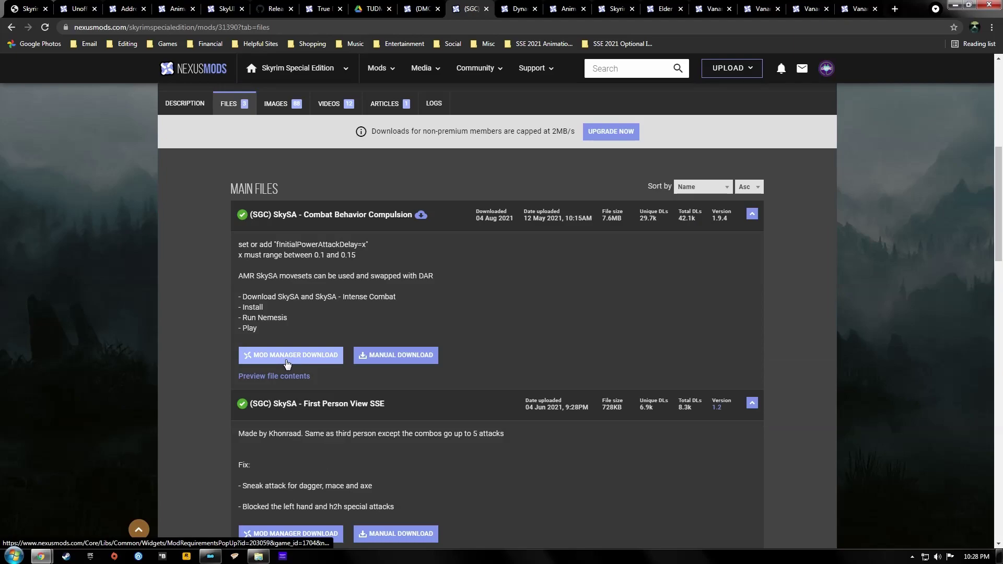
click(287, 360)
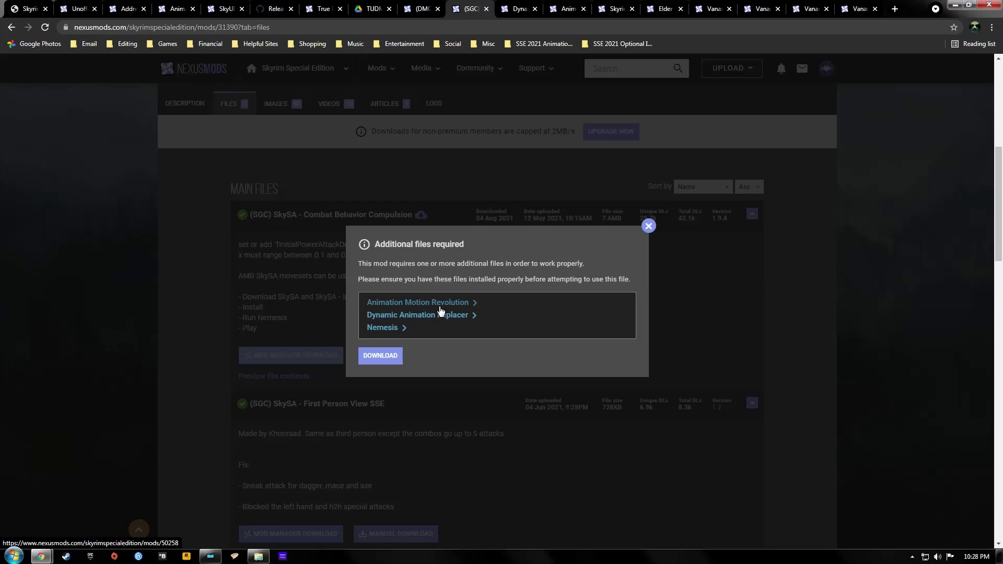
click(391, 355)
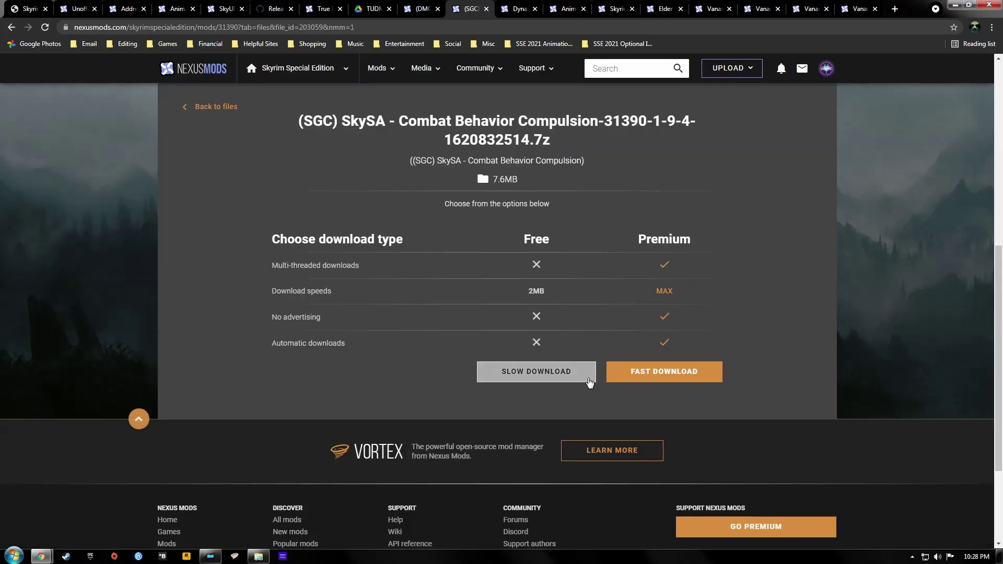
click(587, 379)
double_click(647, 309)
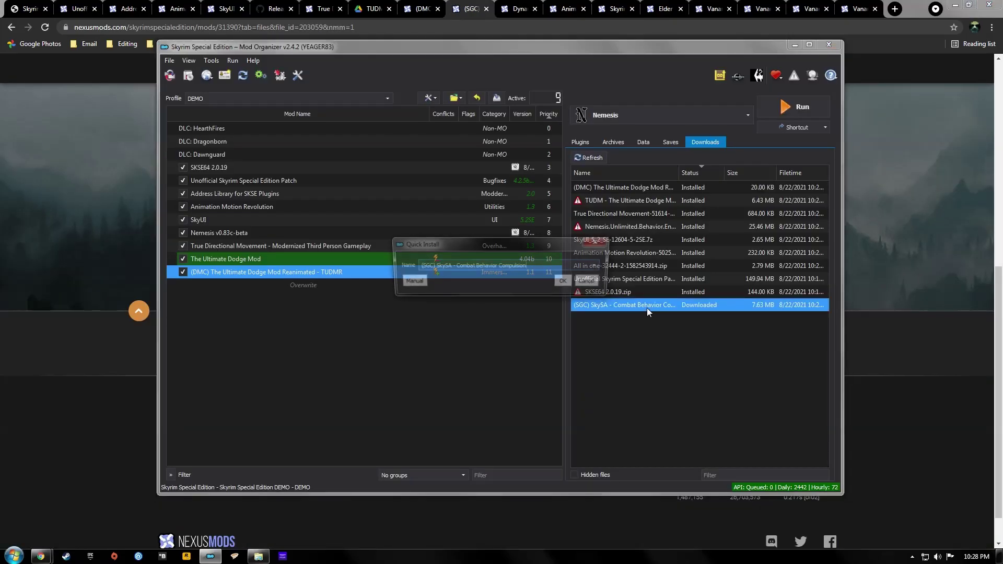
Step: Manually install SkySA and enable it at priority 12
click(410, 282)
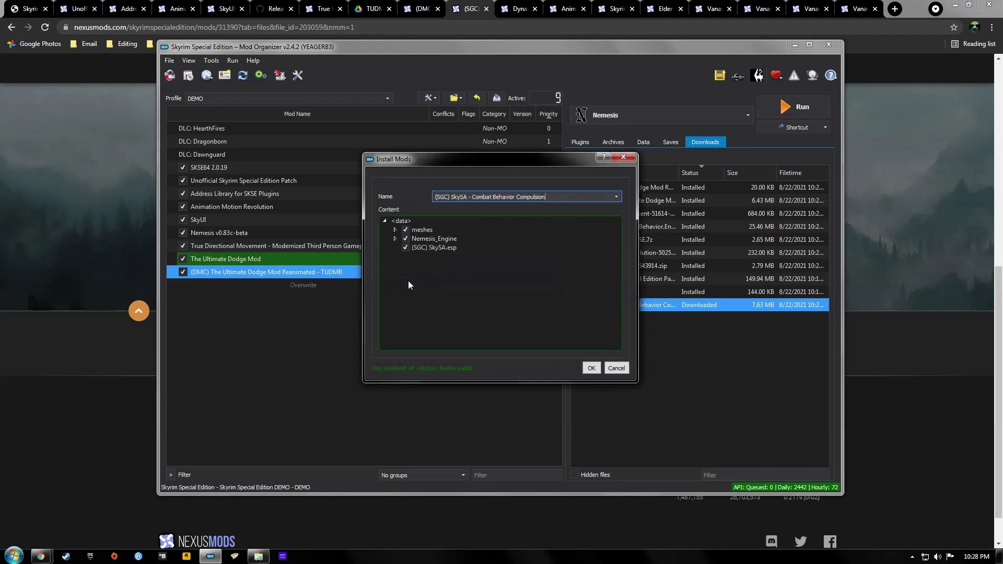
click(589, 366)
click(182, 285)
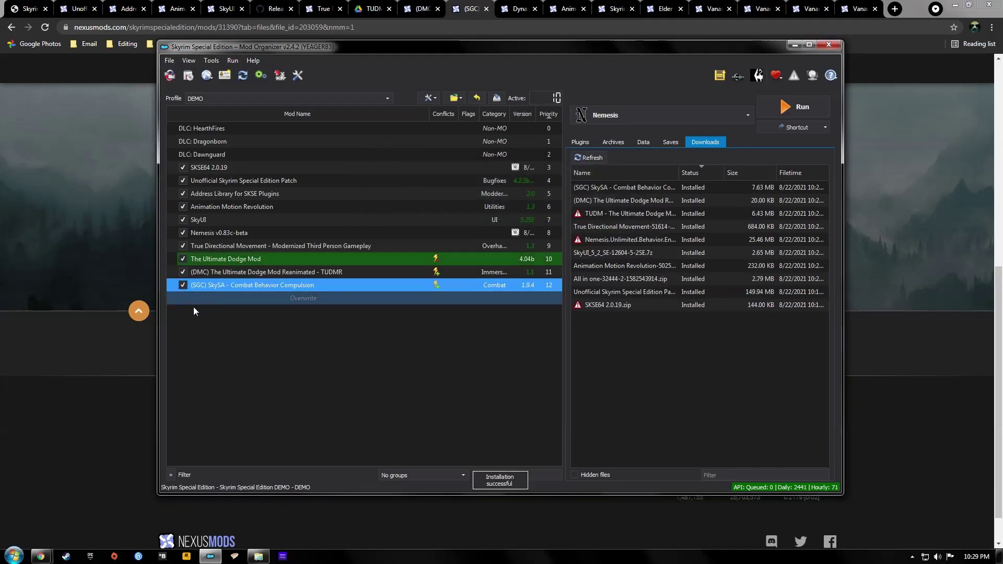
Step: Prefix True Directional Movement and The Ultimate Dodge Mod names with 'NEMESIS -'
click(231, 246)
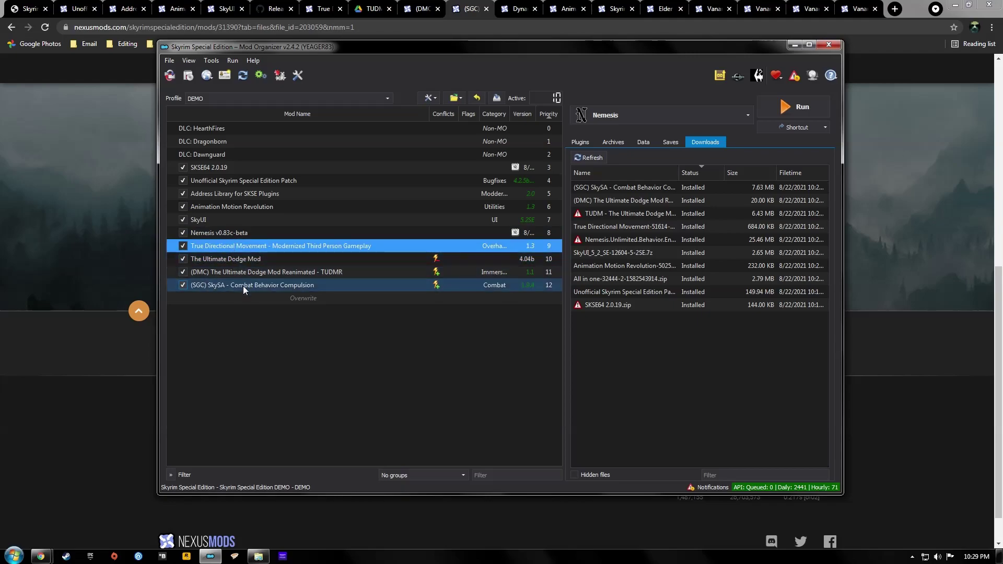
click(246, 244)
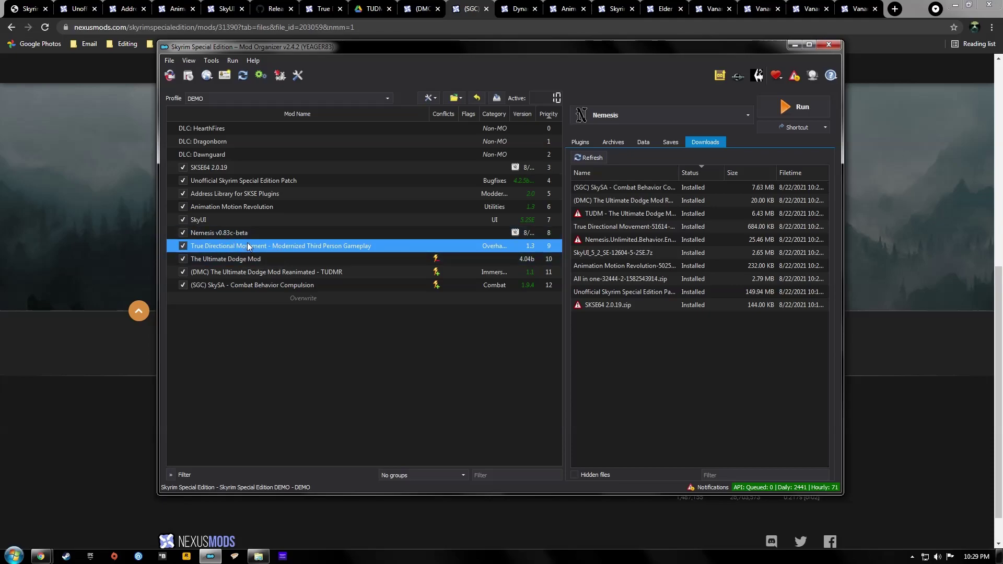
click(248, 243)
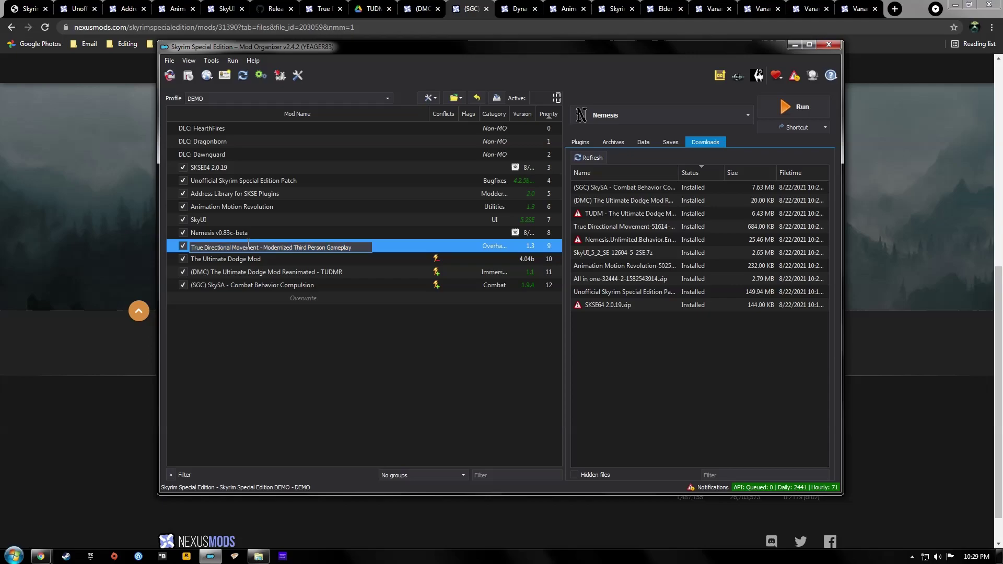
key(Home)
text(NEMESIS -)
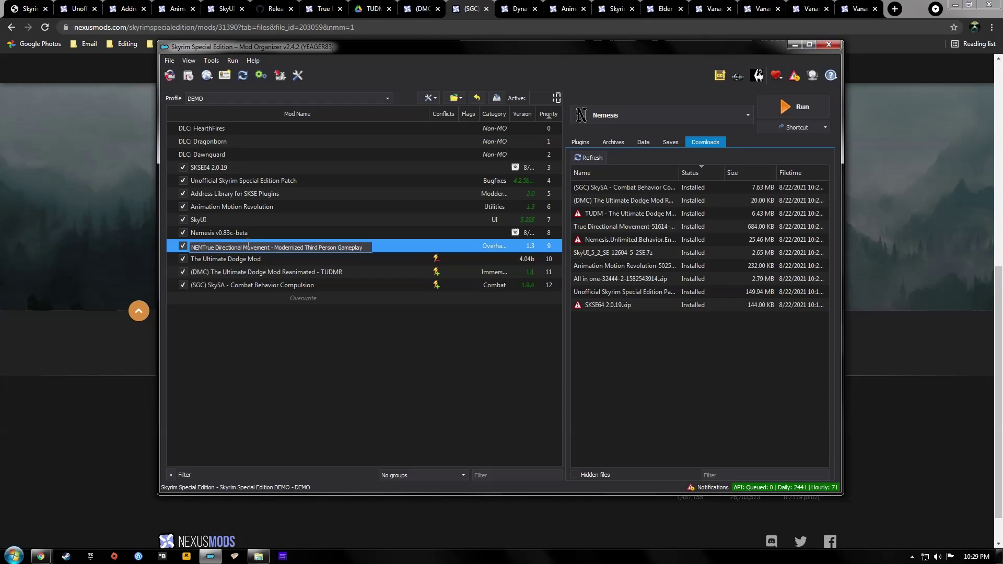
click(238, 264)
key(F2)
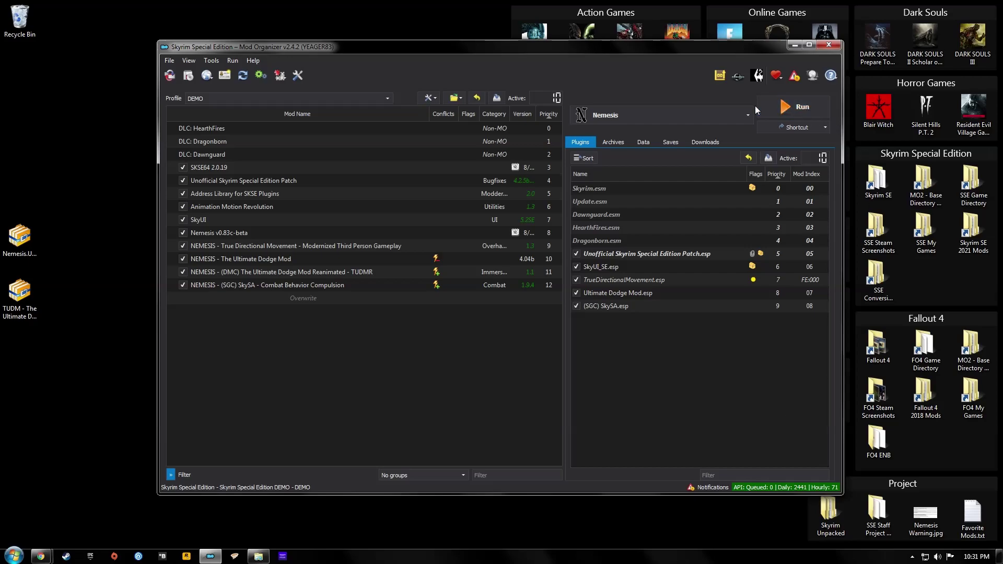
Step: Keep Nemesis as the selected executable and run it from Mod Organizer
click(751, 115)
click(795, 112)
click(796, 112)
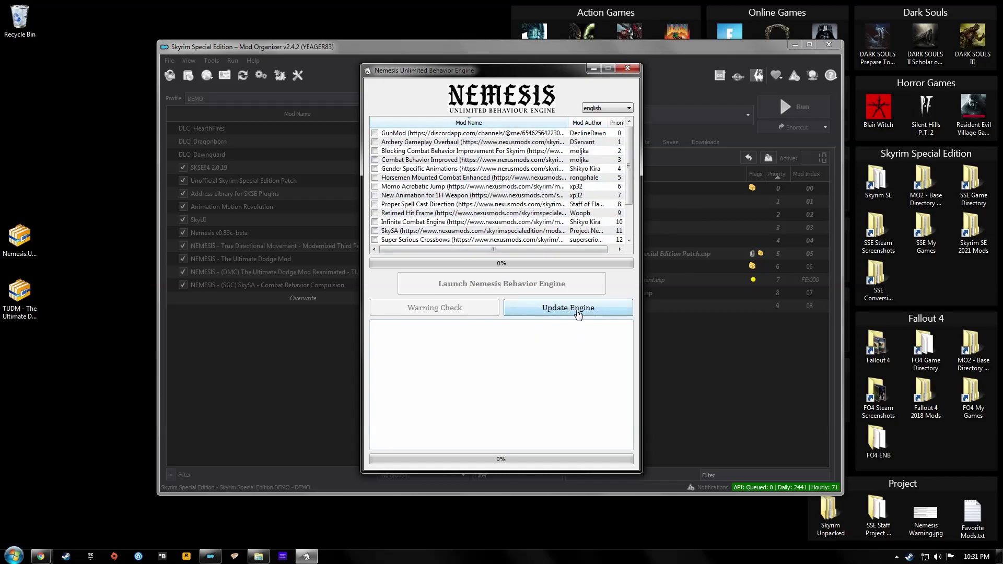
Step: Update the Nemesis engine to completion, close Nemesis, and inspect Overwrite's new Nemesis_Engine folder
click(557, 314)
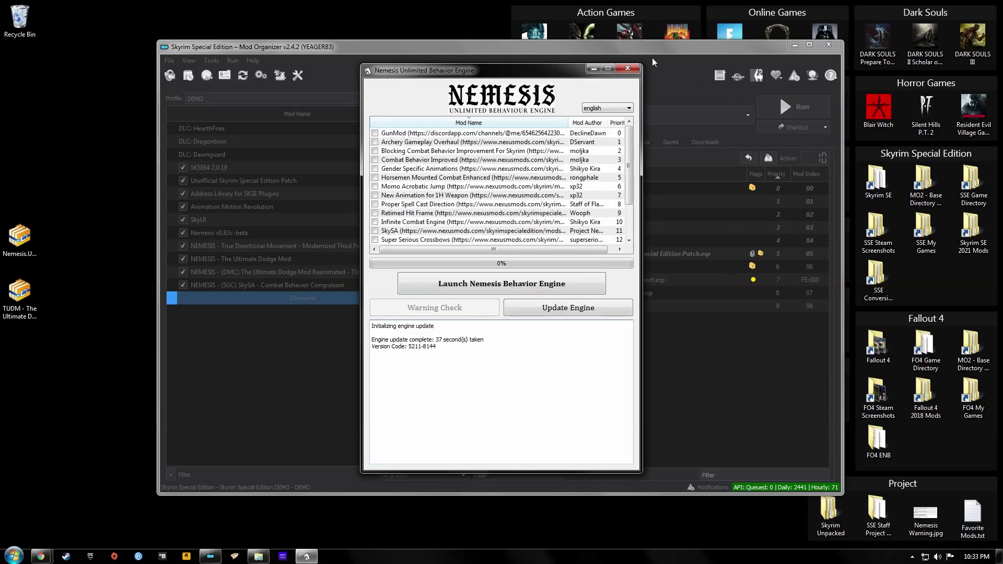
click(628, 68)
click(528, 346)
double_click(303, 300)
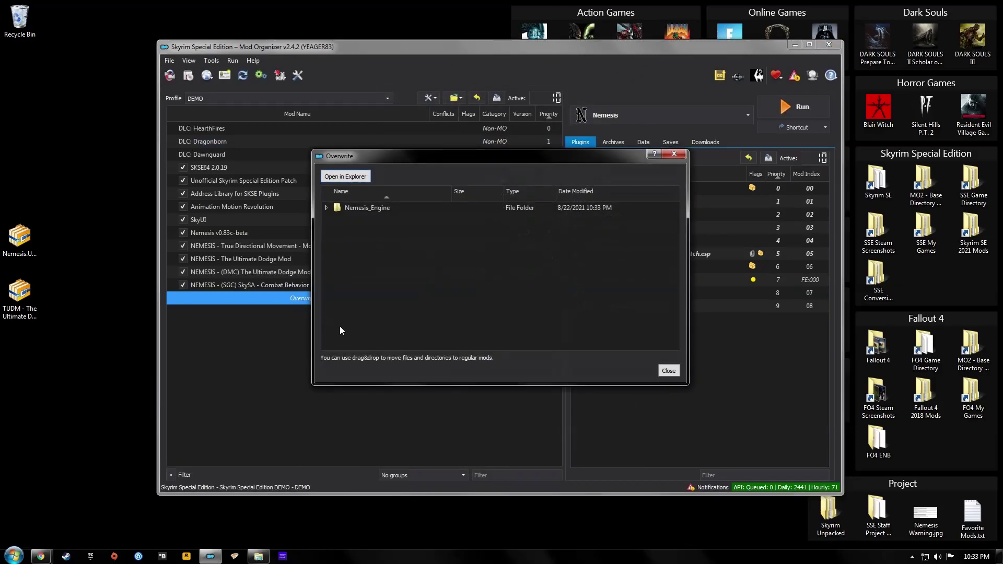
Step: Turn Overwrite's files into a new mod 'Nemesis Update Engine 8.22.21 - DEMO' and relaunch Nemesis
click(327, 208)
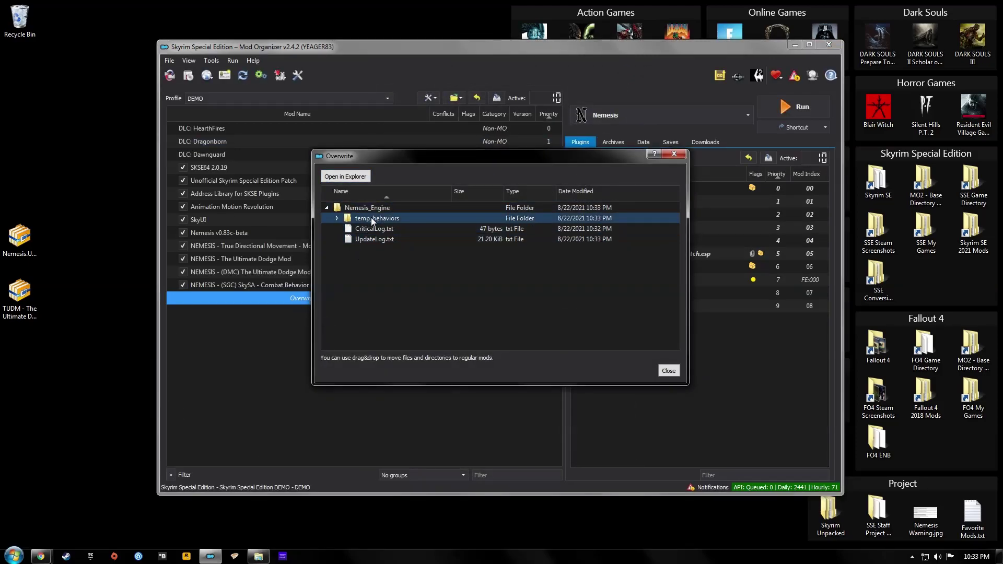
click(673, 374)
right_click(308, 300)
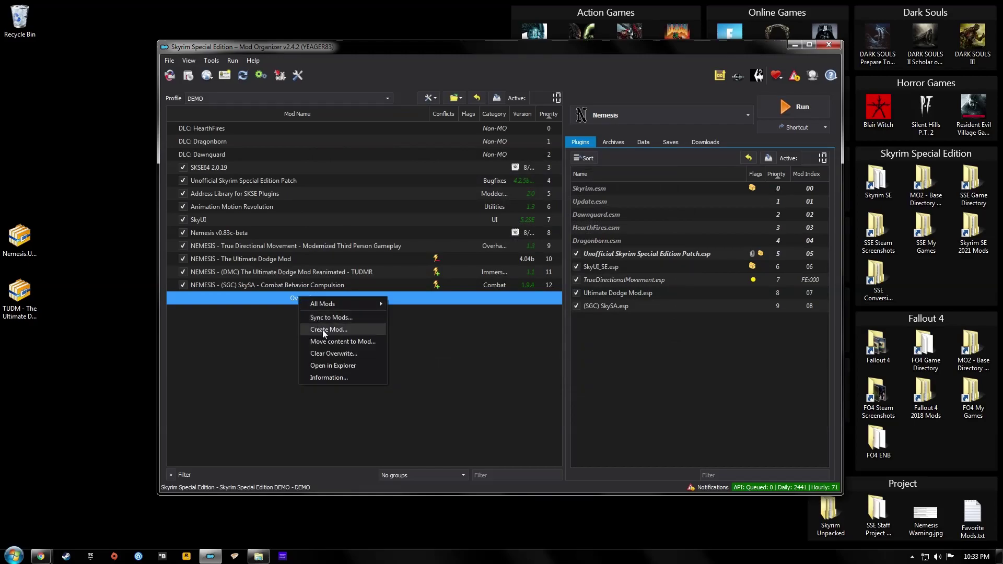
click(322, 330)
text(Nemesis Update En)
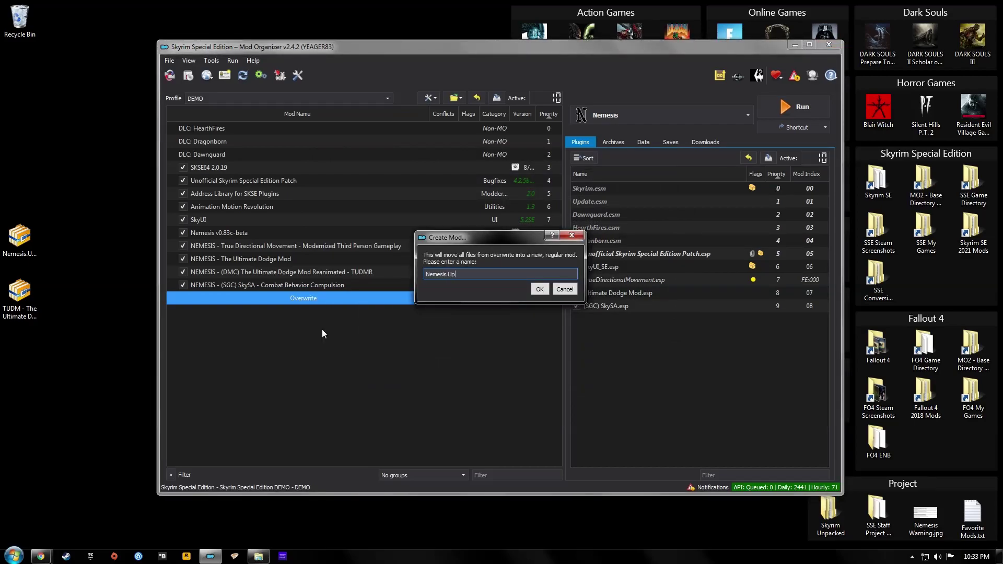
text(gine 8.22.21 - DEMO)
click(539, 289)
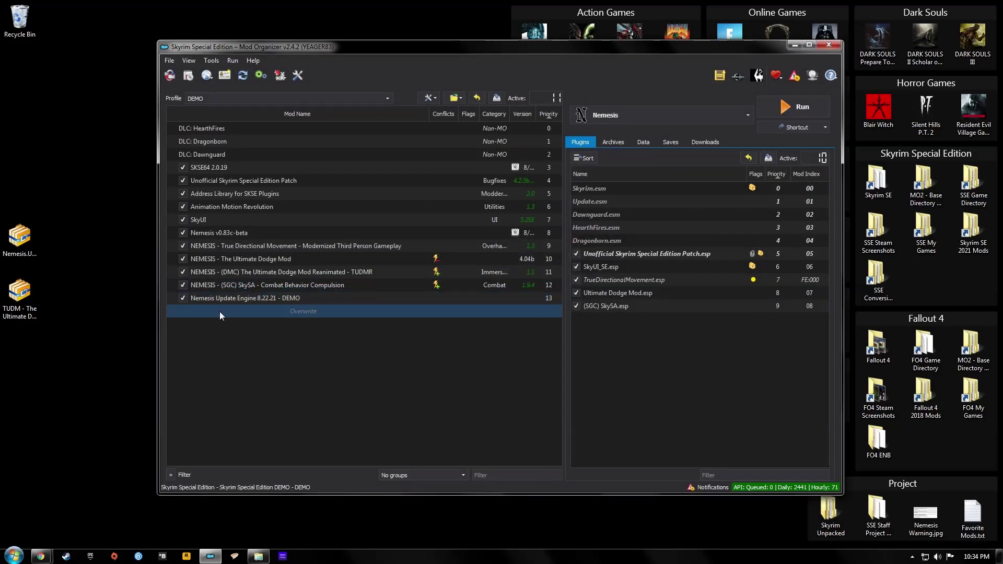
click(780, 100)
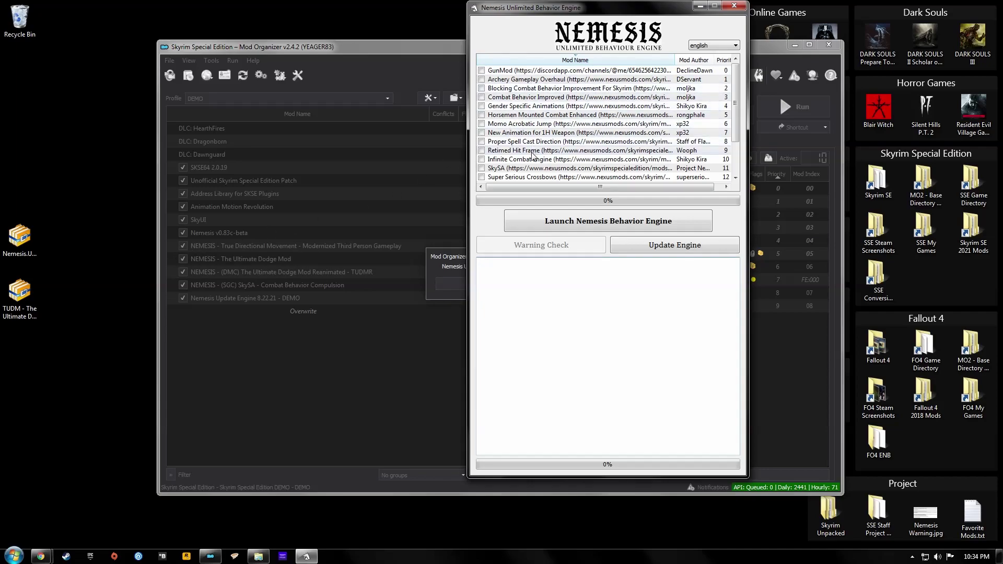
Step: Tick True Directional Movement and The Ultimate Dodge Mod, generate behaviors, and close Nemesis
scroll(739, 107, down, 1)
click(481, 168)
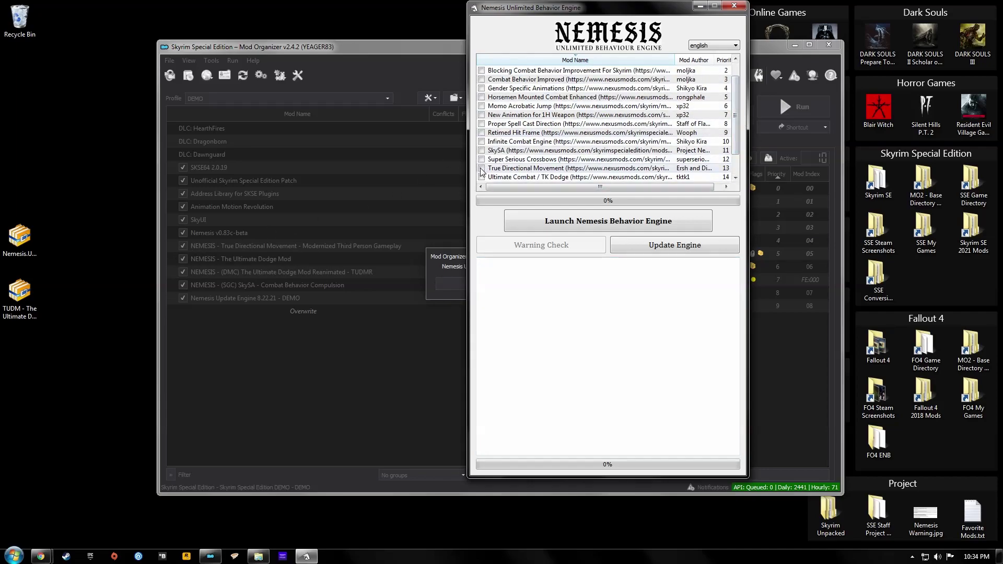
scroll(481, 166, down, 1)
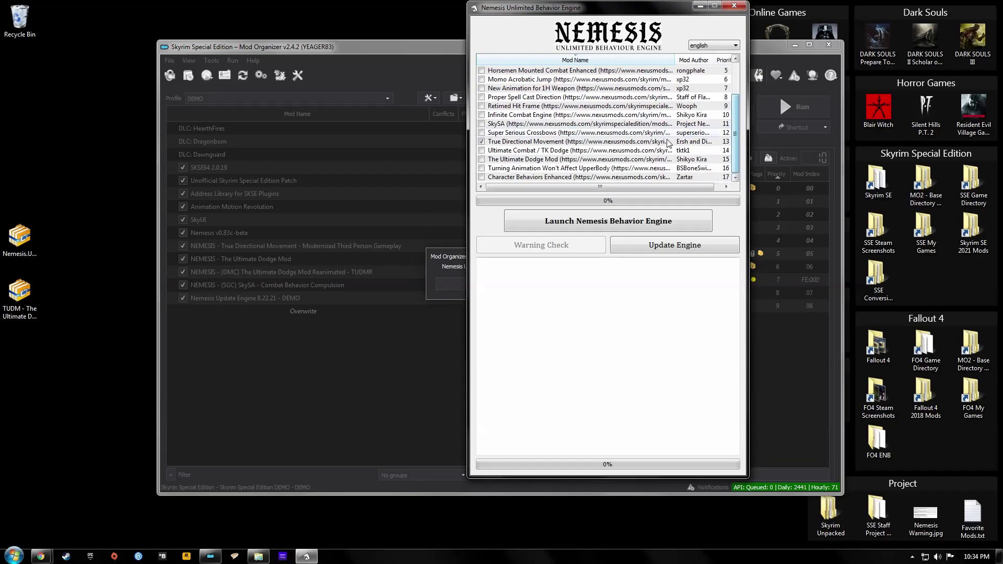
click(482, 159)
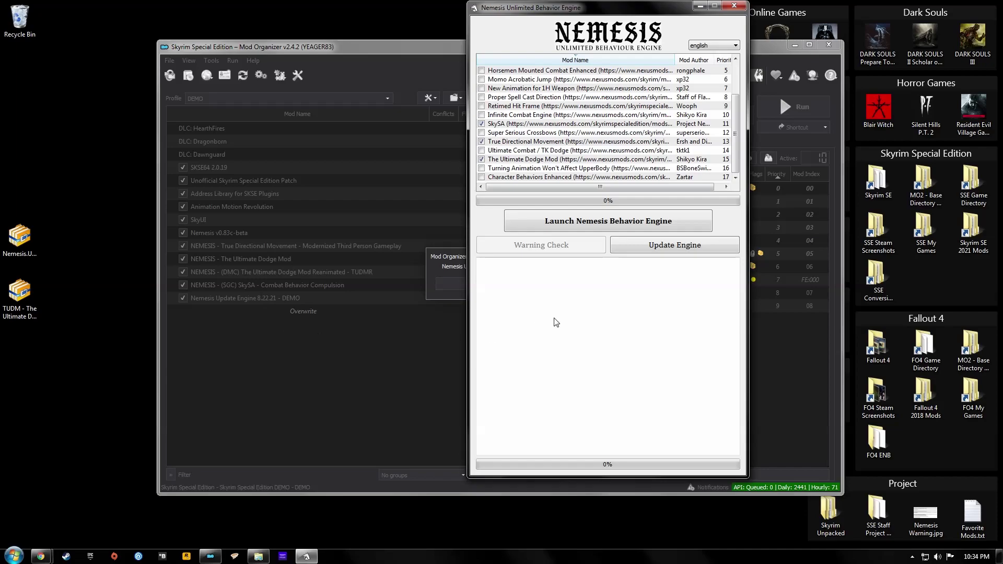
click(601, 228)
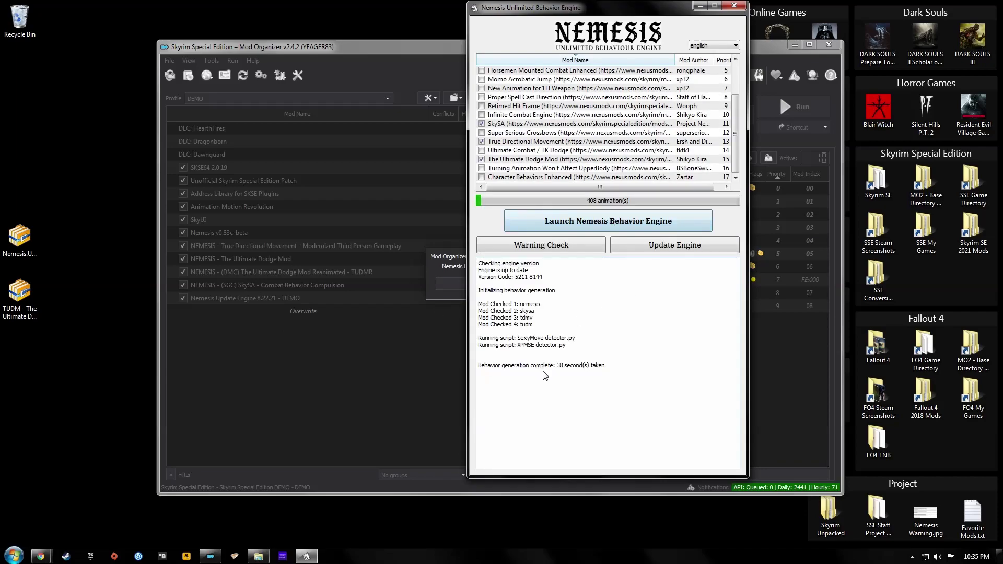
click(735, 6)
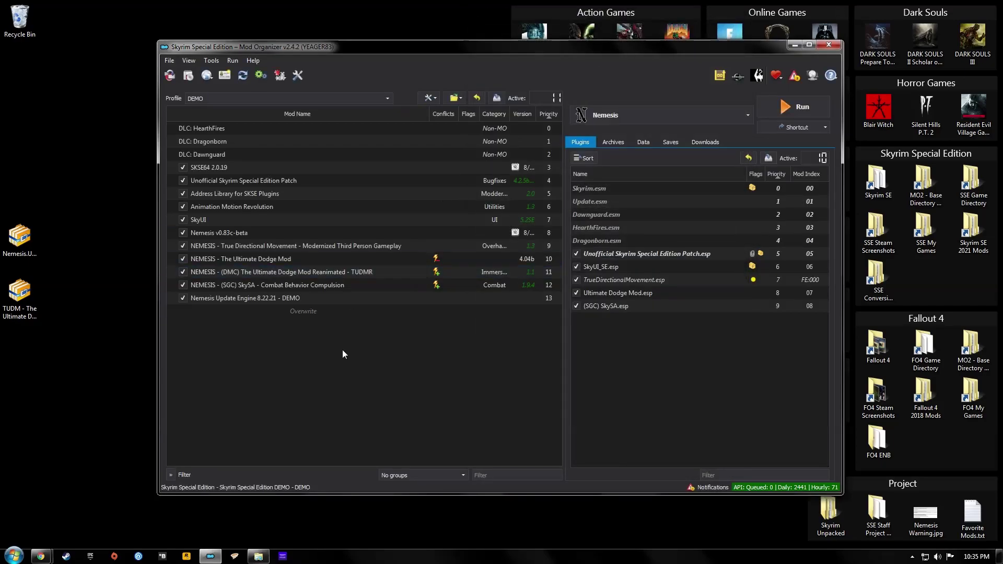
Step: Create the enabled mod 'NEMESIS Patch 8.22.21 - DEMO' from Overwrite's generated meshes and scripts
double_click(302, 313)
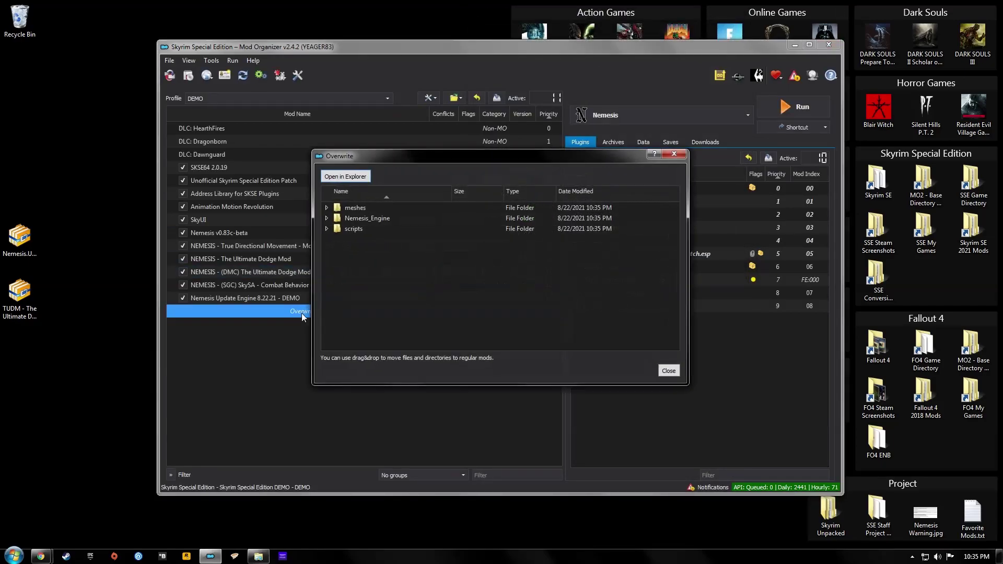
click(669, 371)
right_click(297, 313)
click(319, 347)
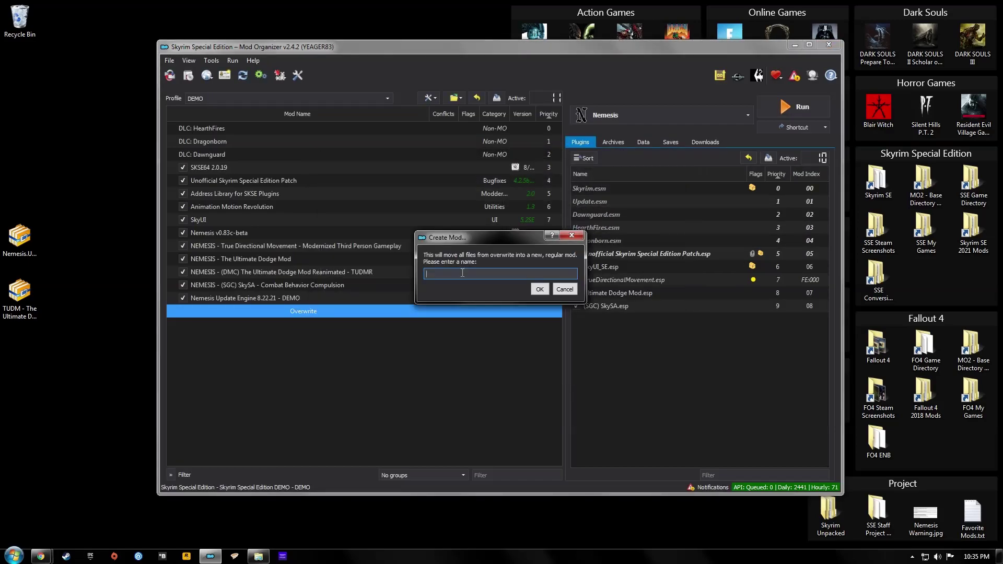
text(NEMESIS)
click(540, 289)
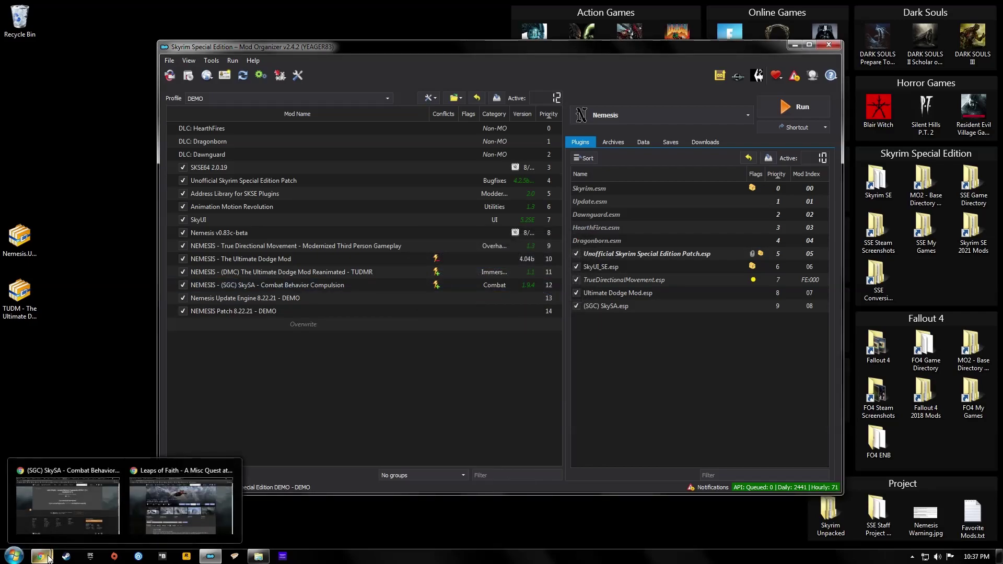
click(181, 505)
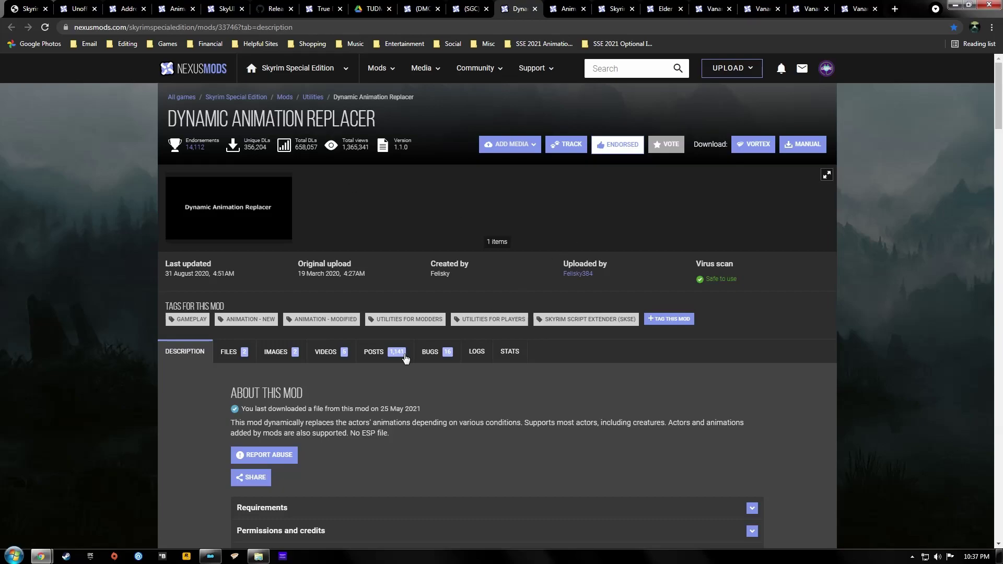
Step: Slow-download the DynamicAnimationReplacer v1.1.0 main file to the mod manager
click(235, 360)
scroll(510, 381, down, 3)
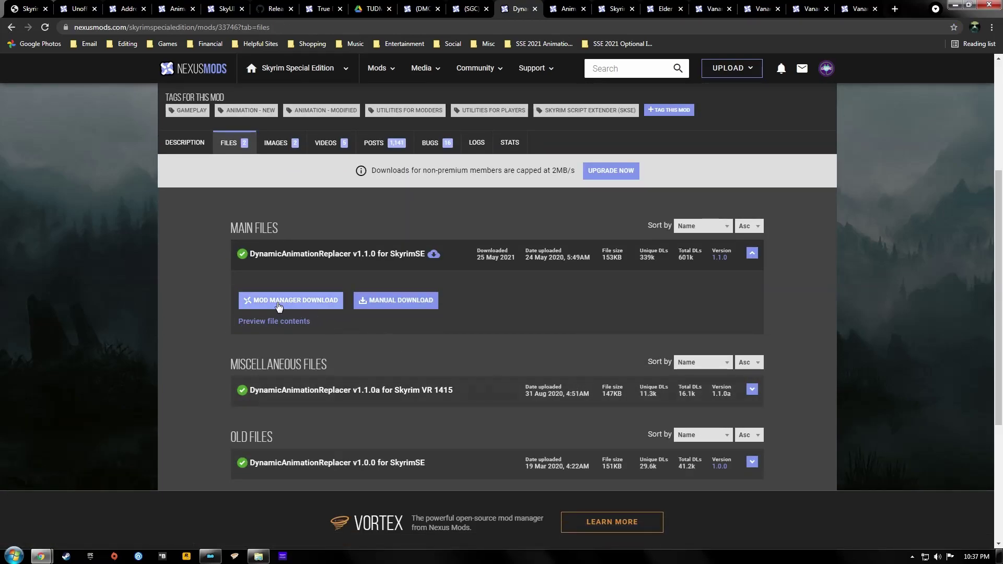
click(285, 299)
click(520, 378)
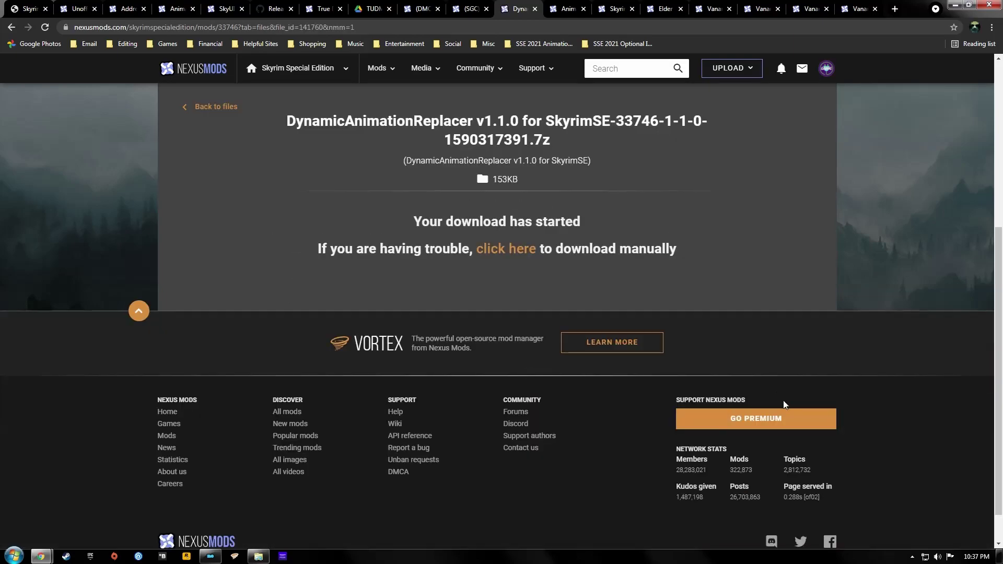
click(956, 5)
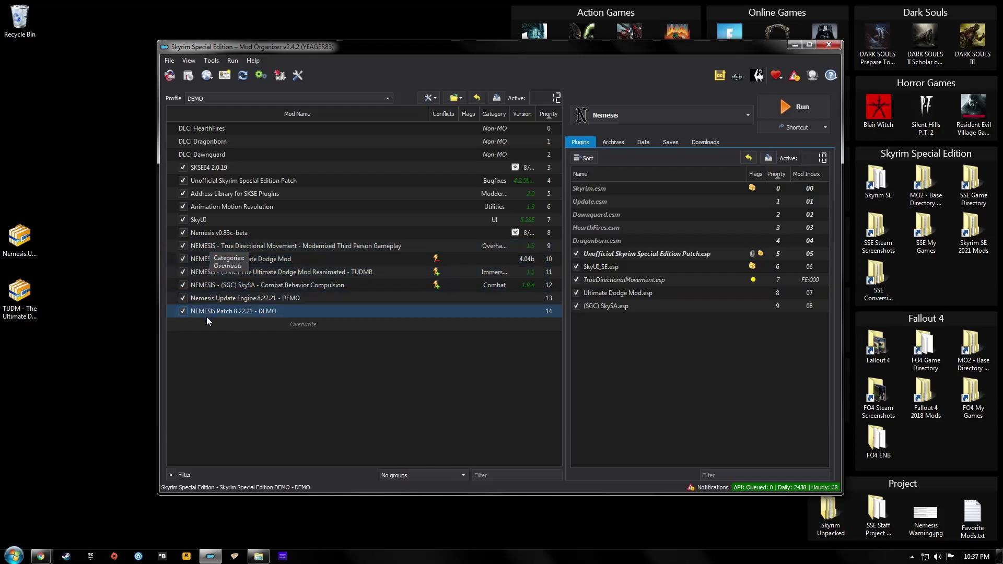
Step: Disable and re-enable the NEMESIS Patch and Nemesis Update Engine mods
click(183, 311)
click(183, 299)
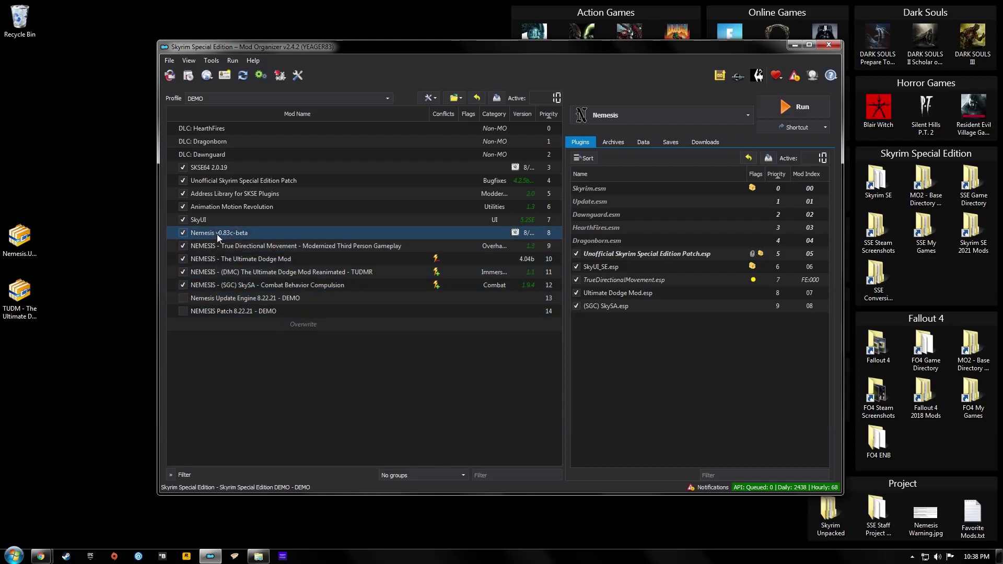
click(183, 311)
click(183, 298)
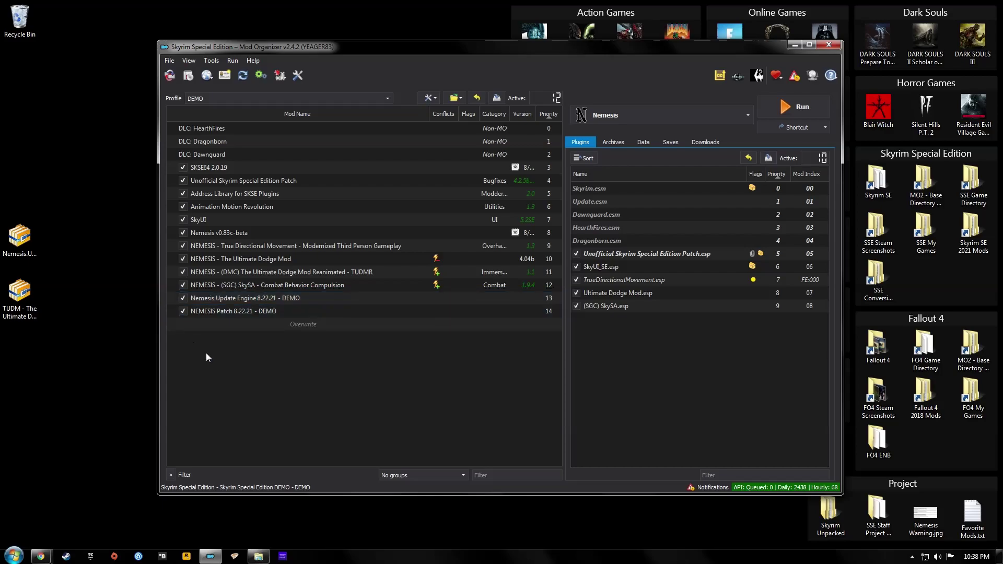
Step: Manually install Dynamic Animation Replacer 1.1 and enable it at priority 15
click(706, 142)
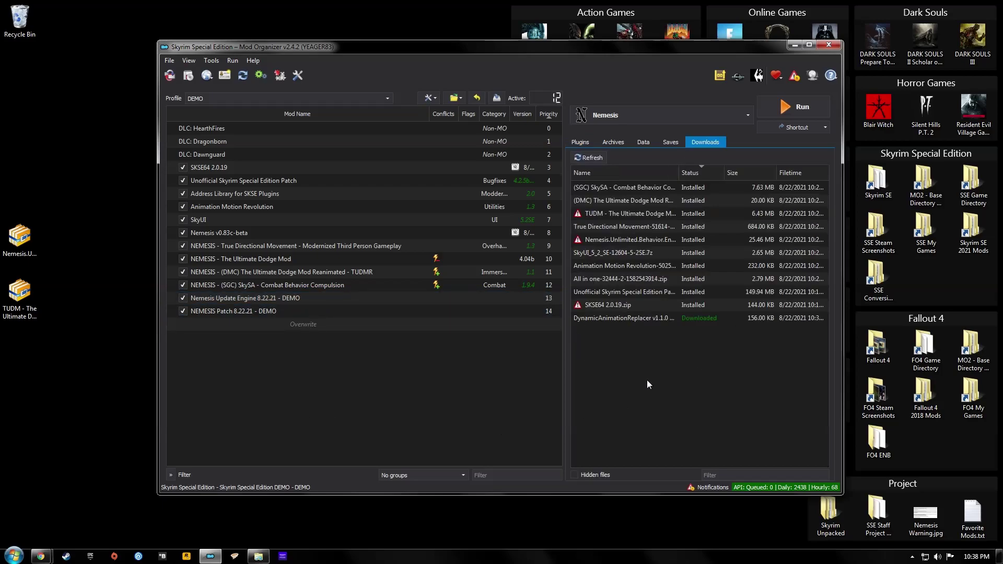
double_click(639, 317)
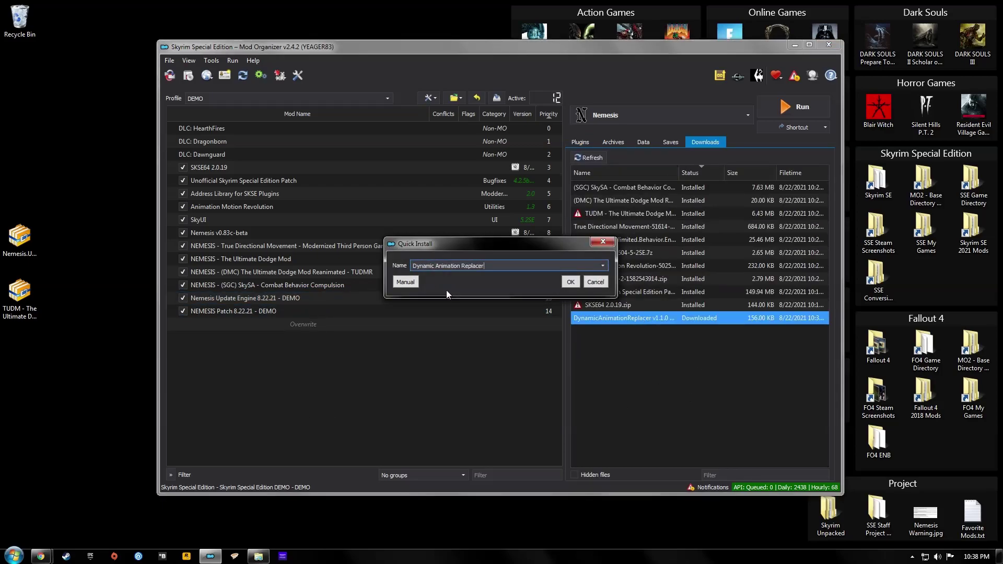
click(405, 282)
click(587, 367)
click(183, 325)
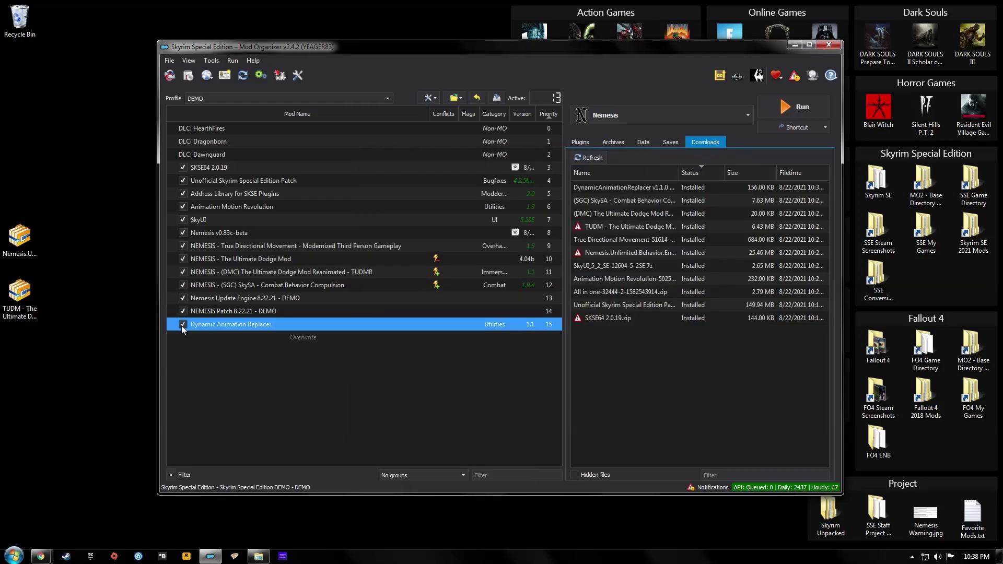
key(alt+Tab)
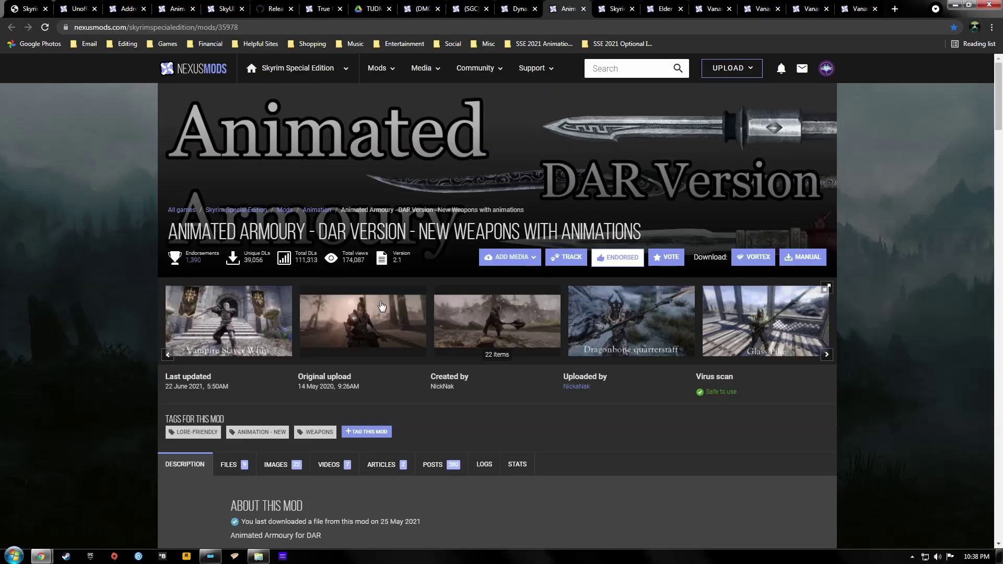
Step: Review the Animated Armoury - DAR Version file listings, then start installing its download in Mod Organizer 2
click(803, 257)
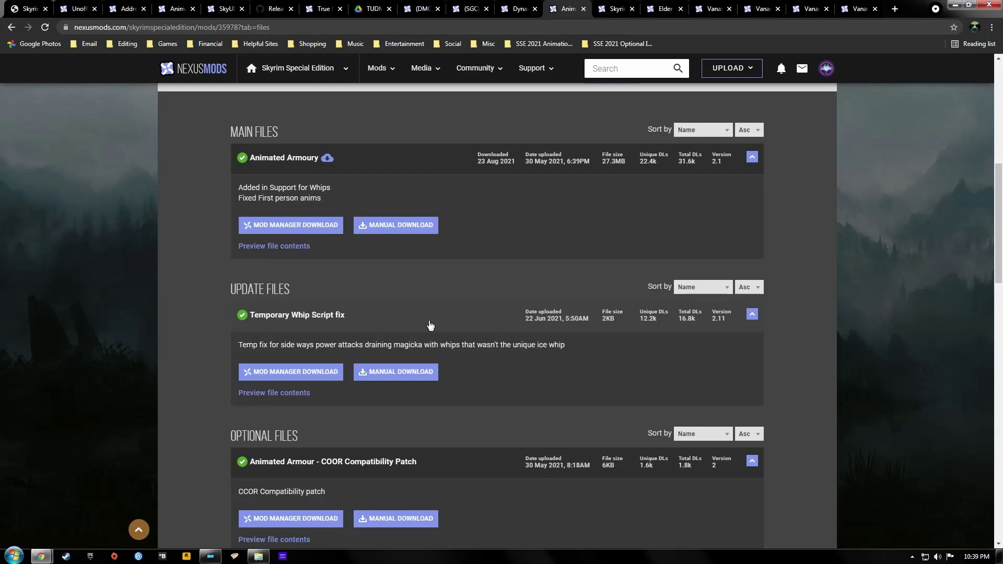
scroll(430, 325, up, 10)
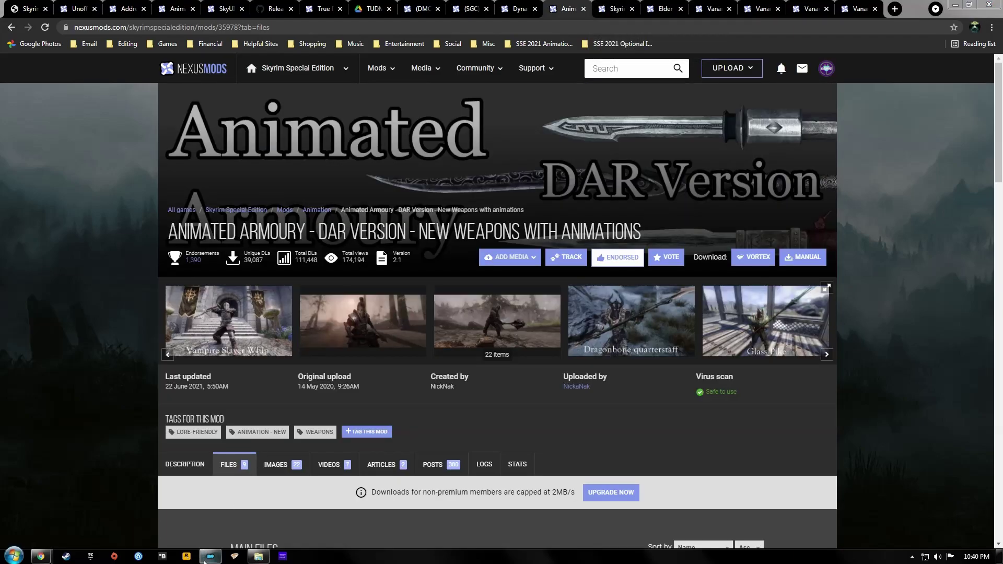
click(210, 556)
double_click(634, 333)
Step: Install Animated Armoury manually as 'Animated Armoury - DAR Version - New Weapons with animations'
click(593, 266)
click(513, 282)
click(412, 282)
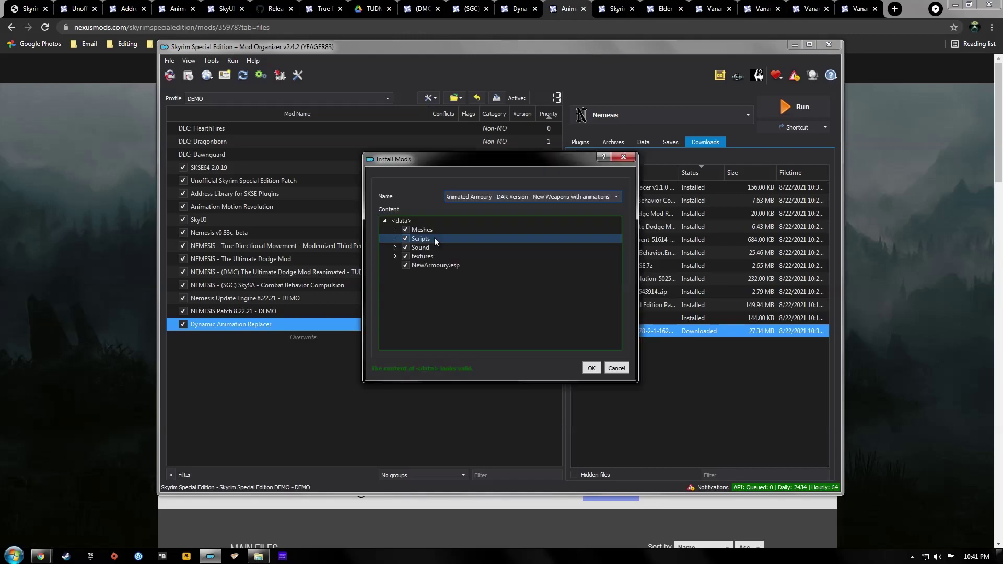
click(592, 367)
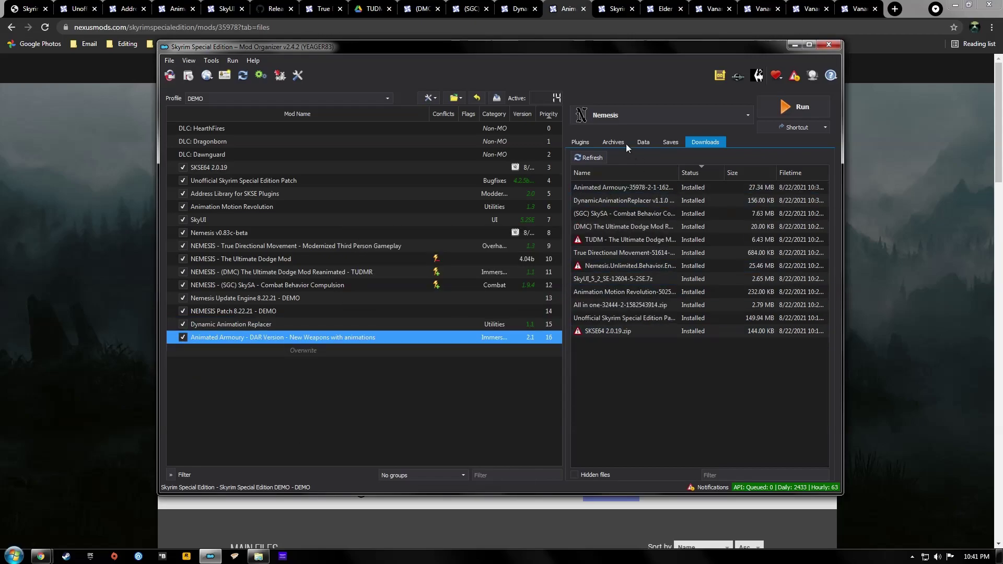
click(622, 6)
scroll(606, 397, down, 3)
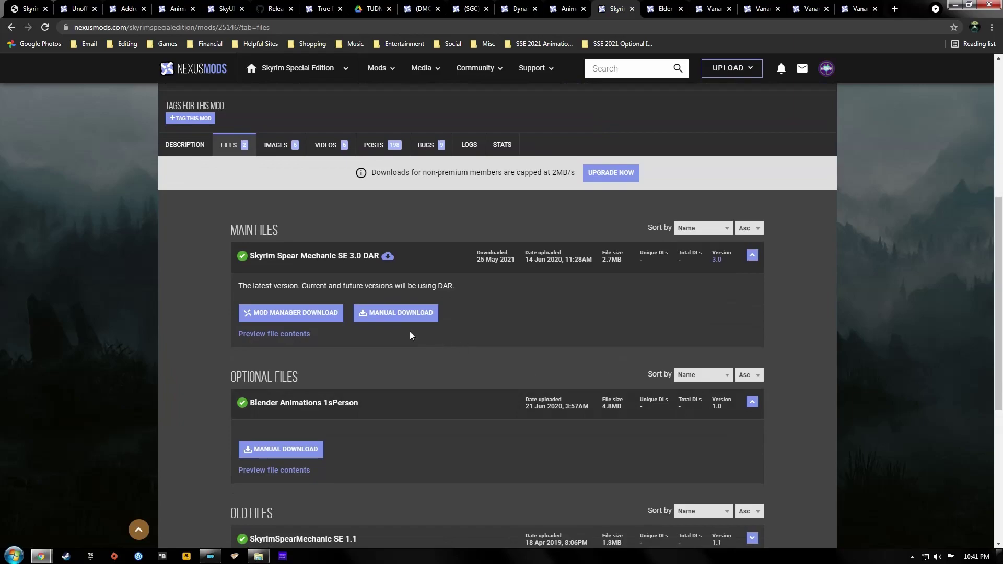
Step: Send the main Skyrim Spear Mechanic SE file to the mod manager, past the requirements notice
click(307, 316)
click(373, 369)
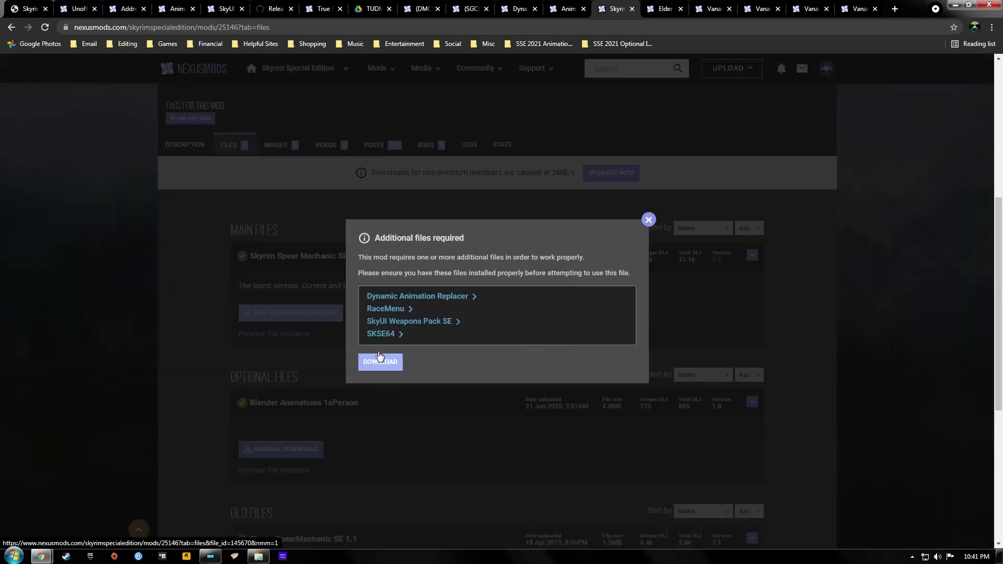
click(240, 535)
Step: Manually install the 2.66 MB Spear Mechanic SE 3.0 DAR archive in Mod Organizer 2
double_click(628, 344)
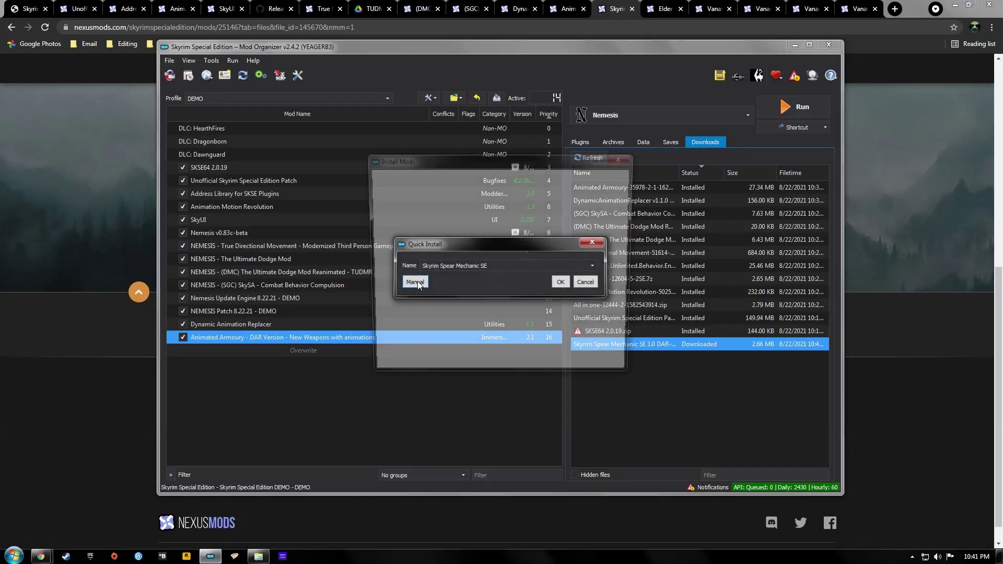
click(418, 281)
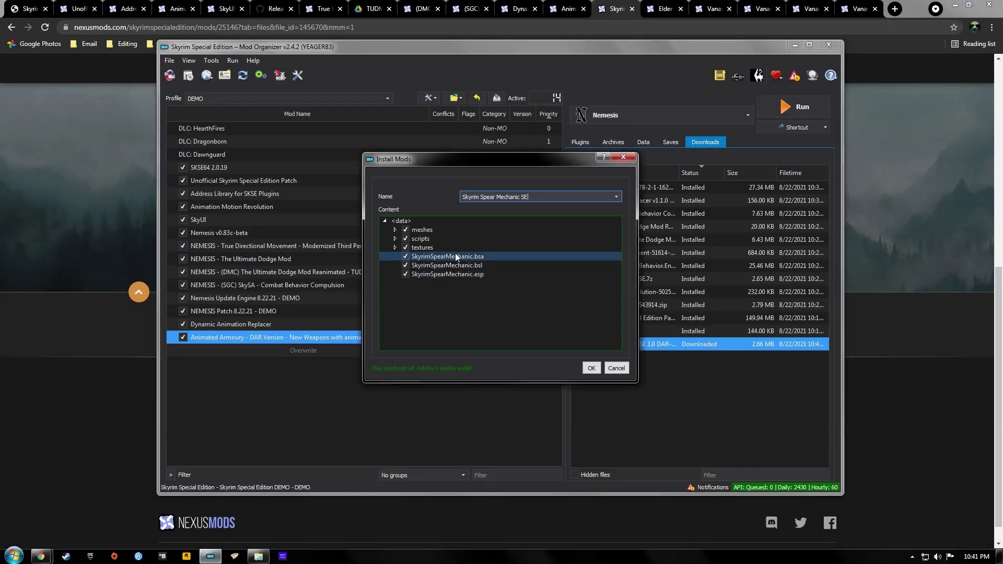
click(590, 368)
click(664, 6)
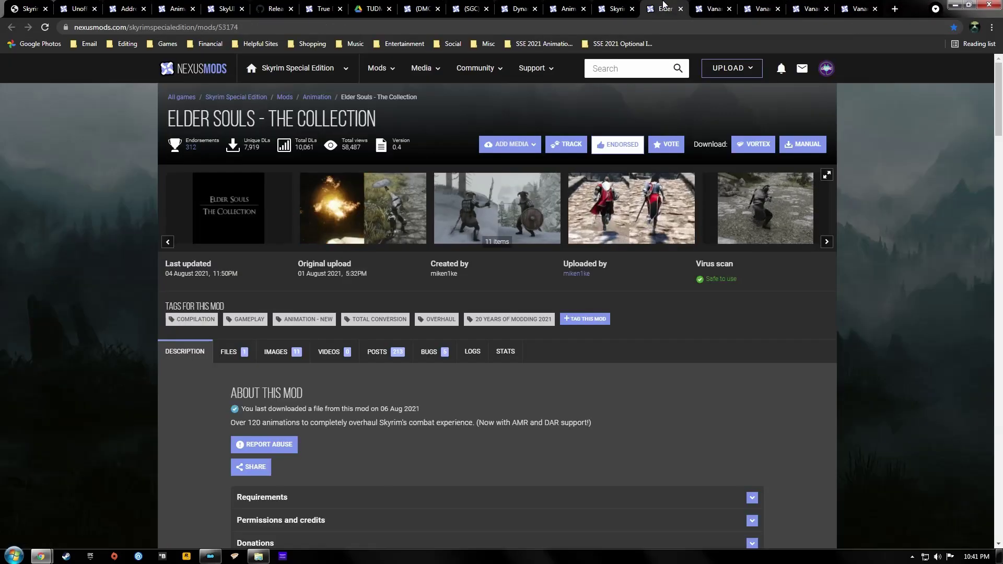
Step: Download the main Elder Souls - The Collection file to the mod manager via slow download
click(229, 352)
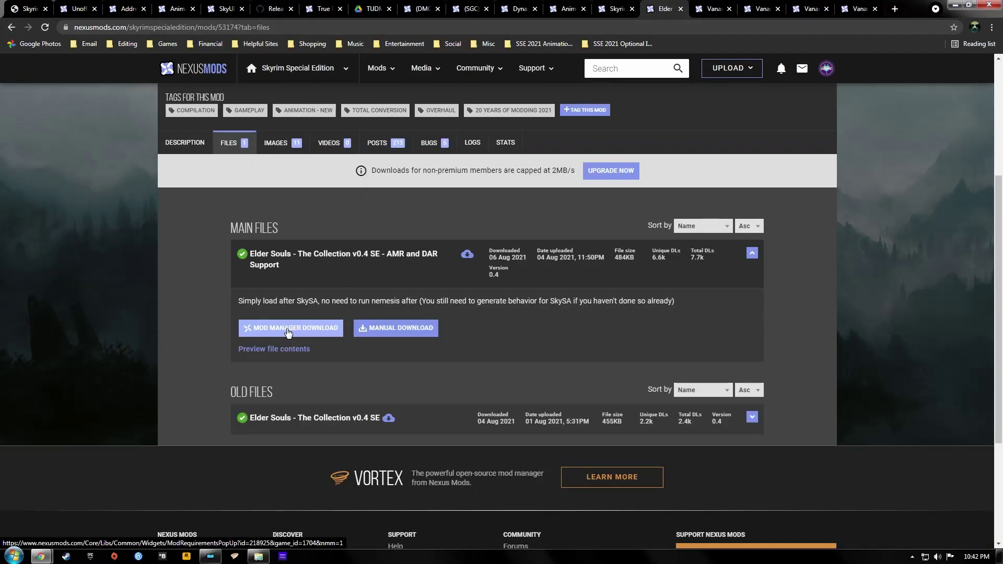
click(287, 330)
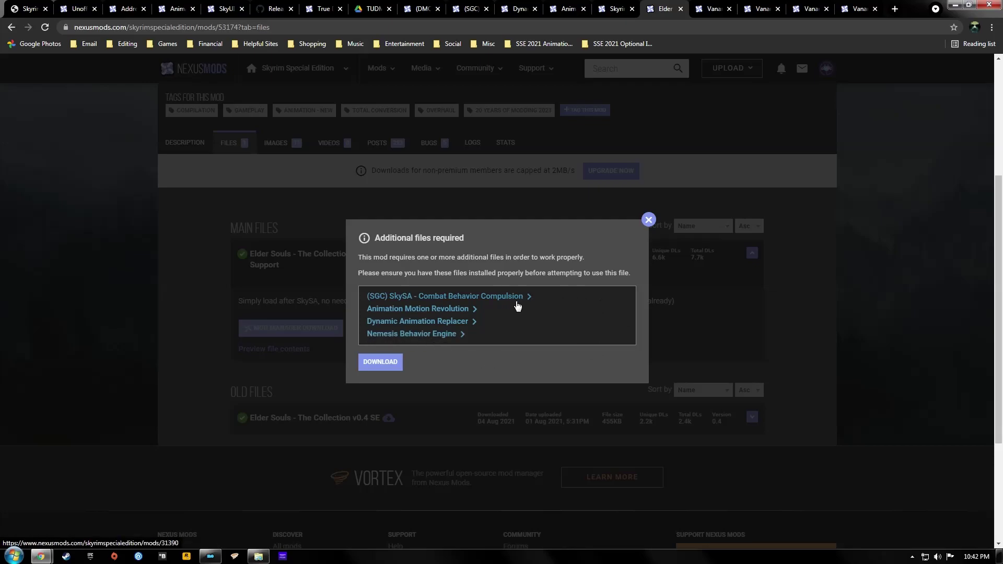
click(381, 363)
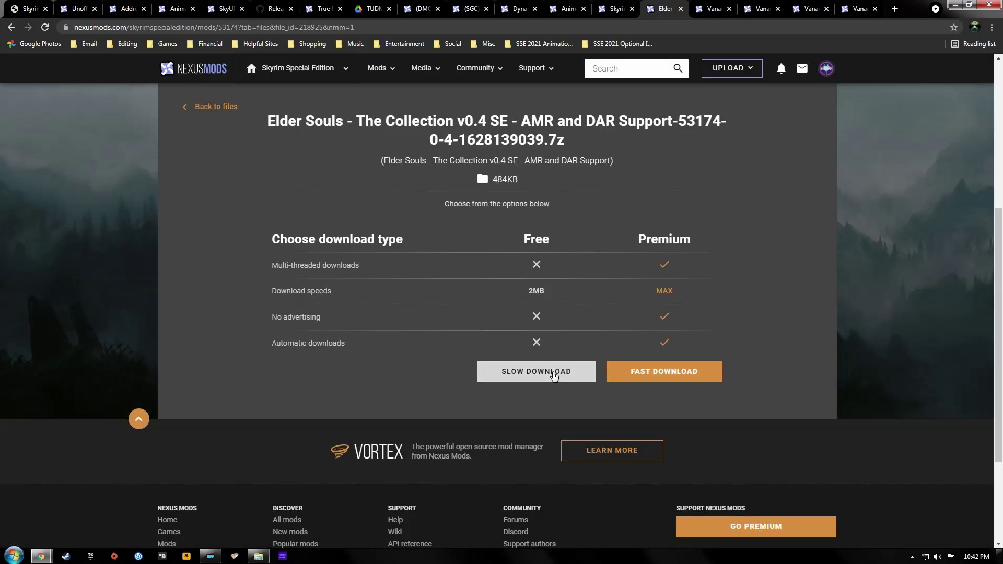
click(557, 372)
Step: Manually install the Elder Souls v0.4 SE archive in Mod Organizer 2
double_click(635, 356)
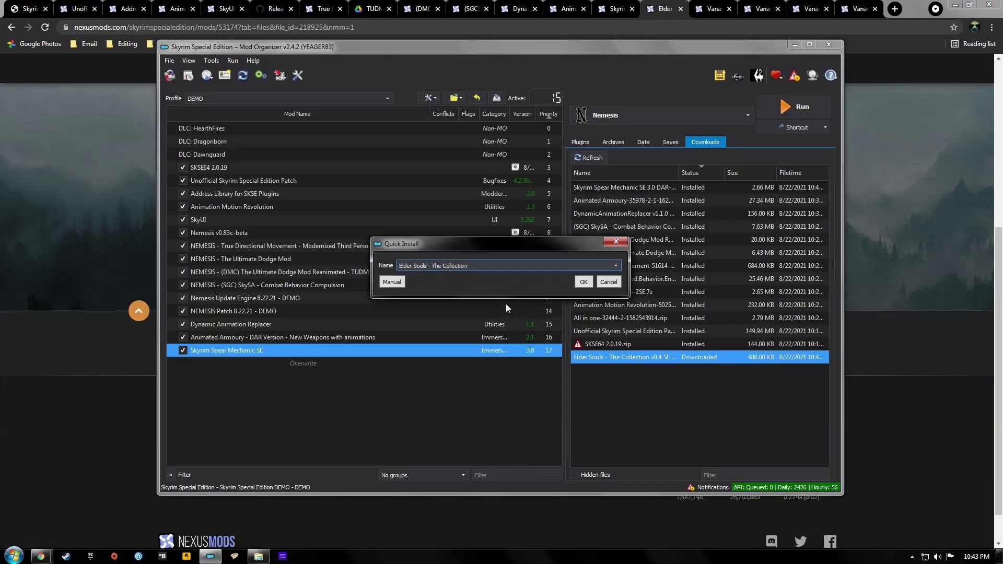
click(398, 281)
click(596, 365)
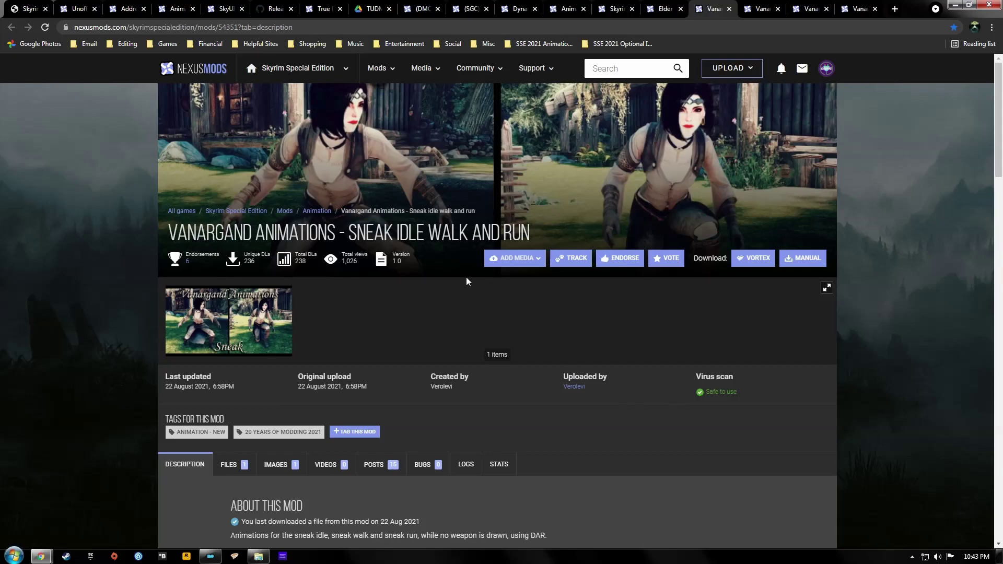
Step: Send the Vanargand Male Idle Walk and Run main file to the mod manager
key(ctrl+Tab)
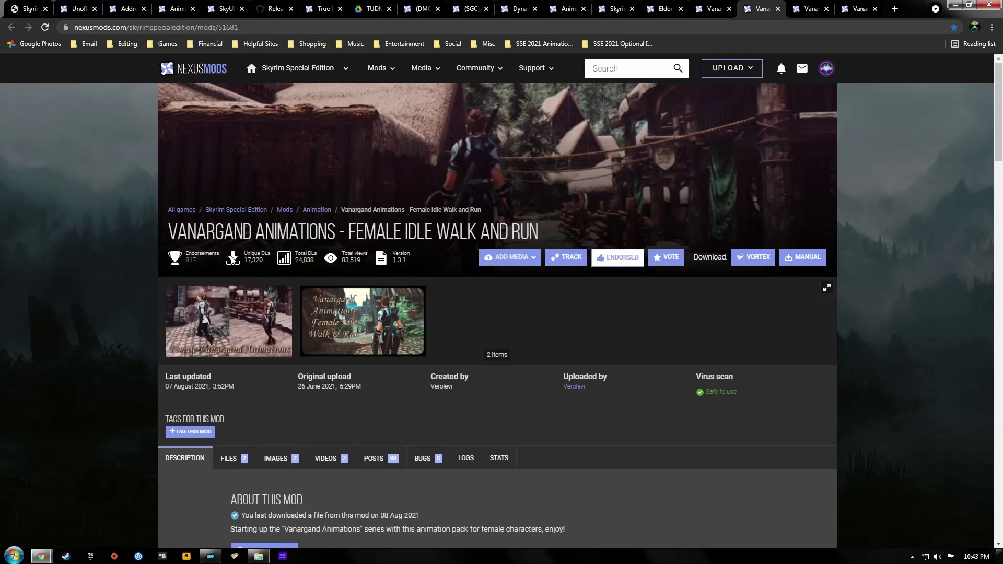
click(810, 8)
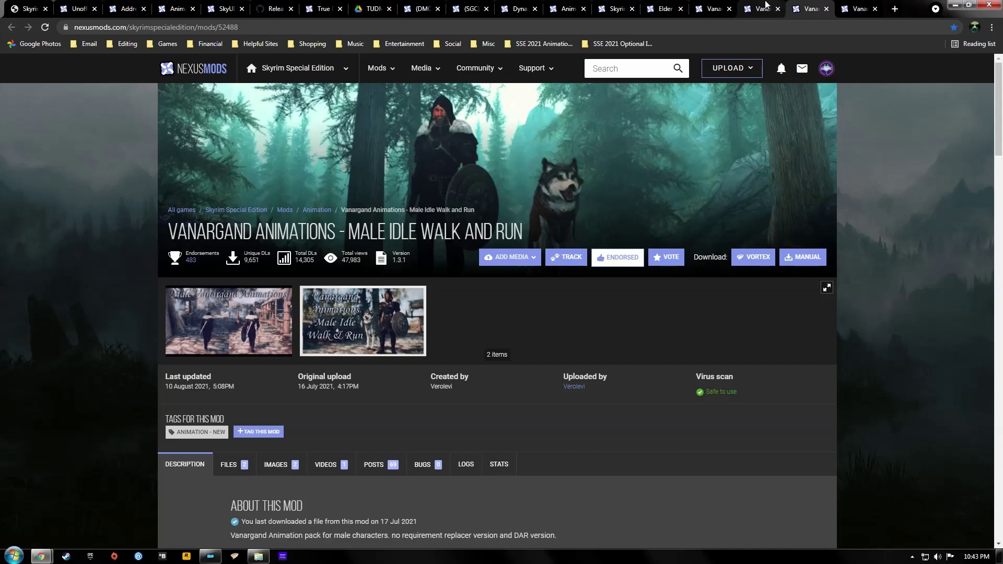
click(233, 465)
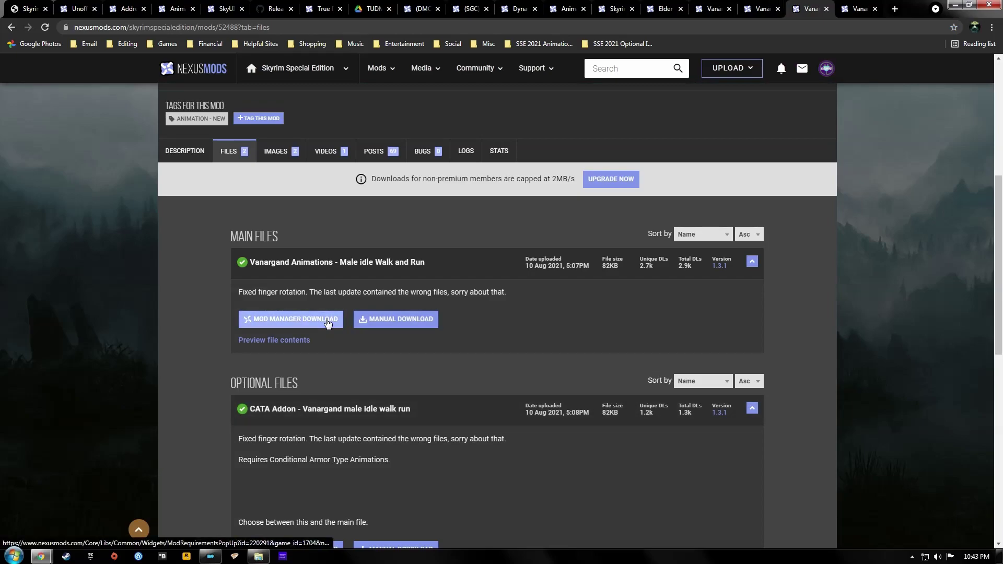
click(328, 320)
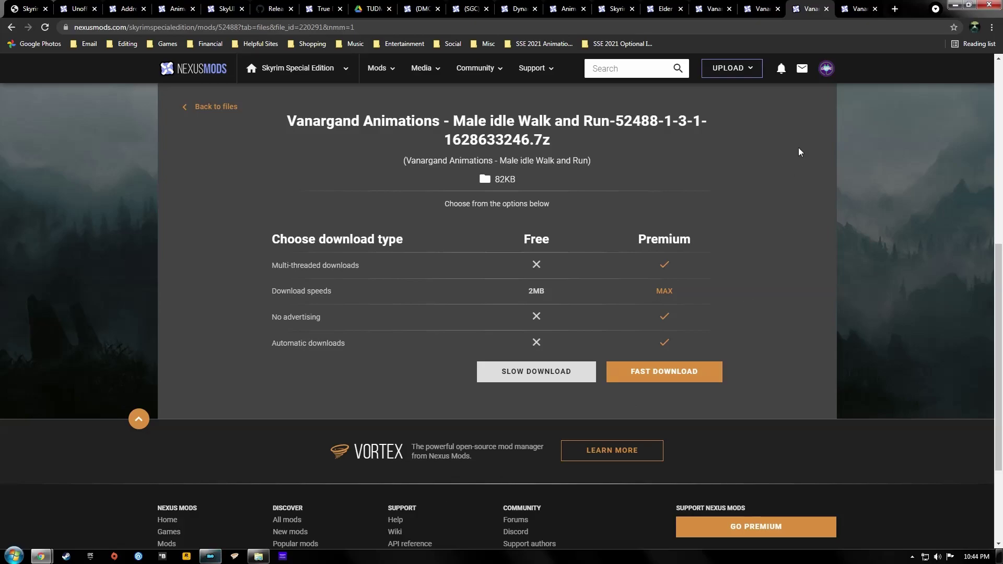
Step: Start the free slow download of the Vanargand Sprint file
click(860, 5)
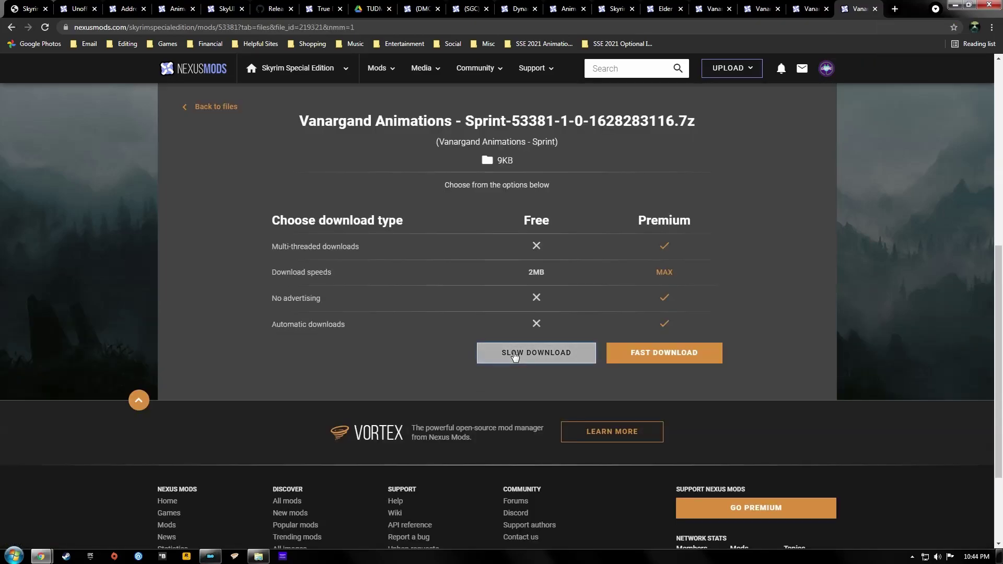
click(511, 360)
click(811, 9)
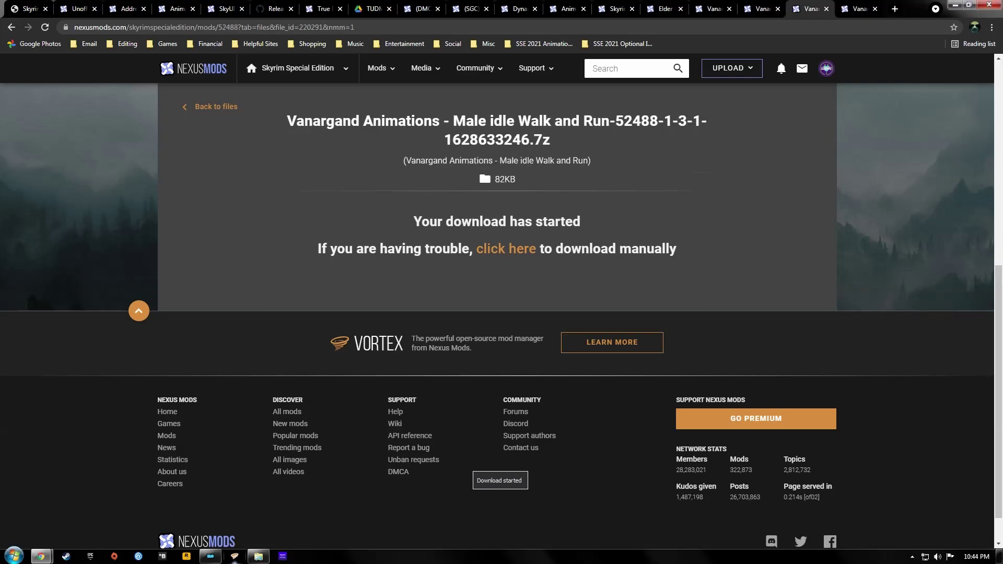
click(211, 556)
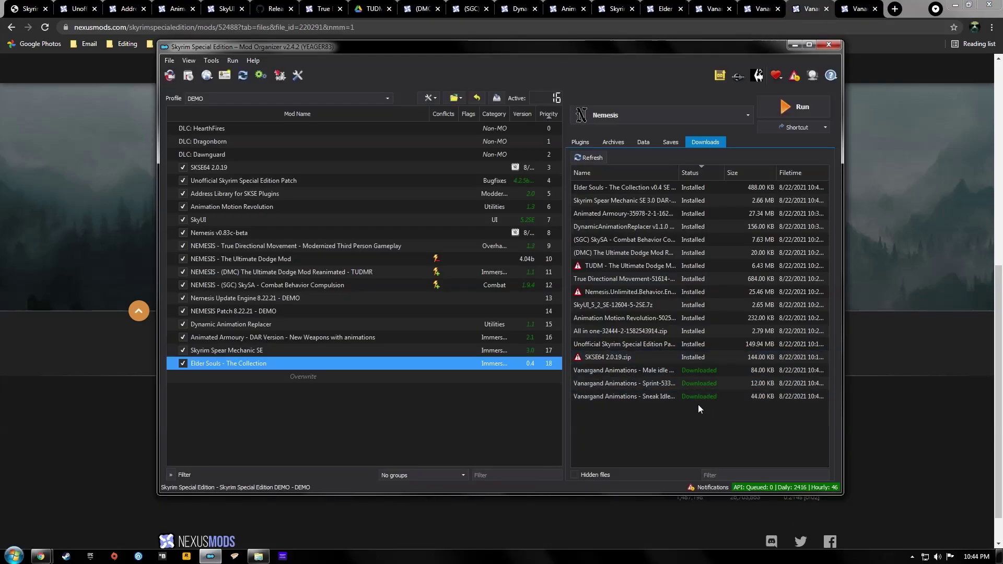
Step: Install Vanargand Male Idle Walk and Run, Sprint, and Sneak idle walk and run as mods 19–21
double_click(659, 370)
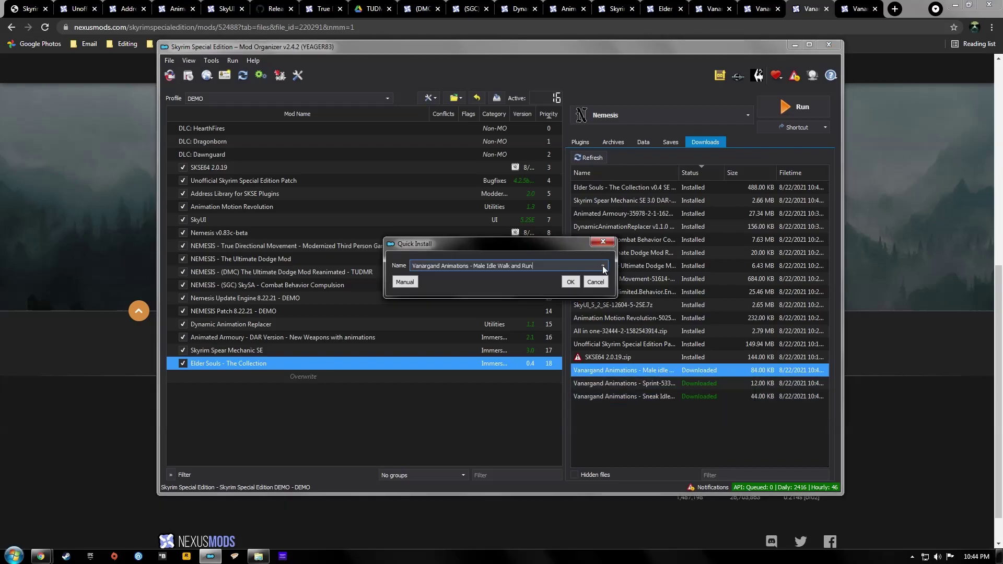
click(405, 282)
click(592, 368)
double_click(660, 383)
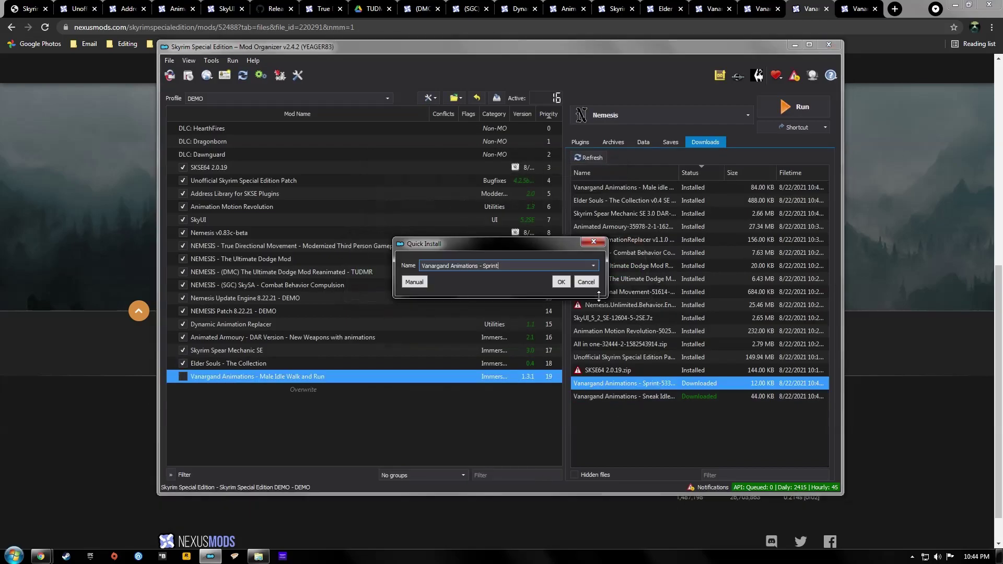
click(463, 282)
click(591, 368)
double_click(650, 397)
click(405, 282)
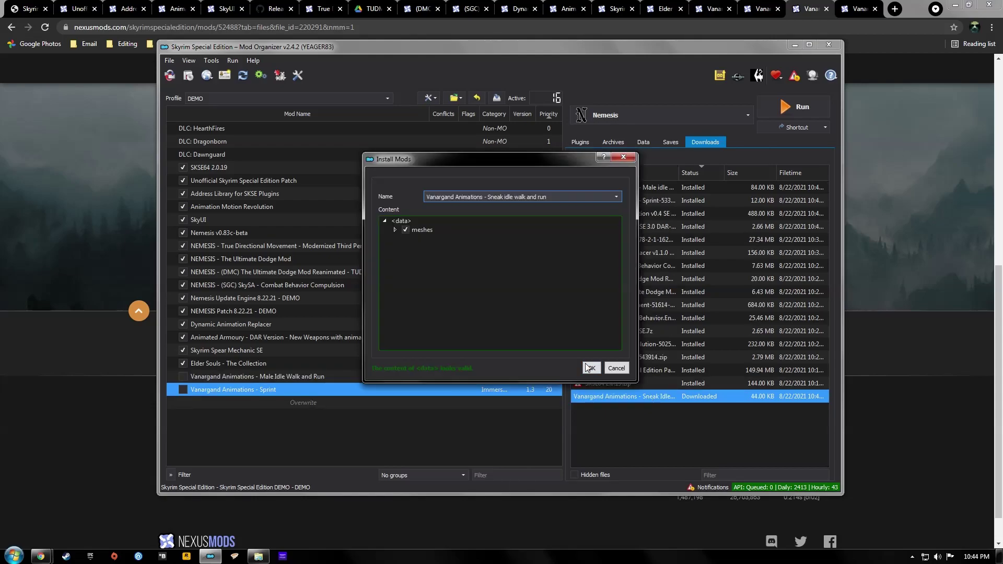
click(591, 368)
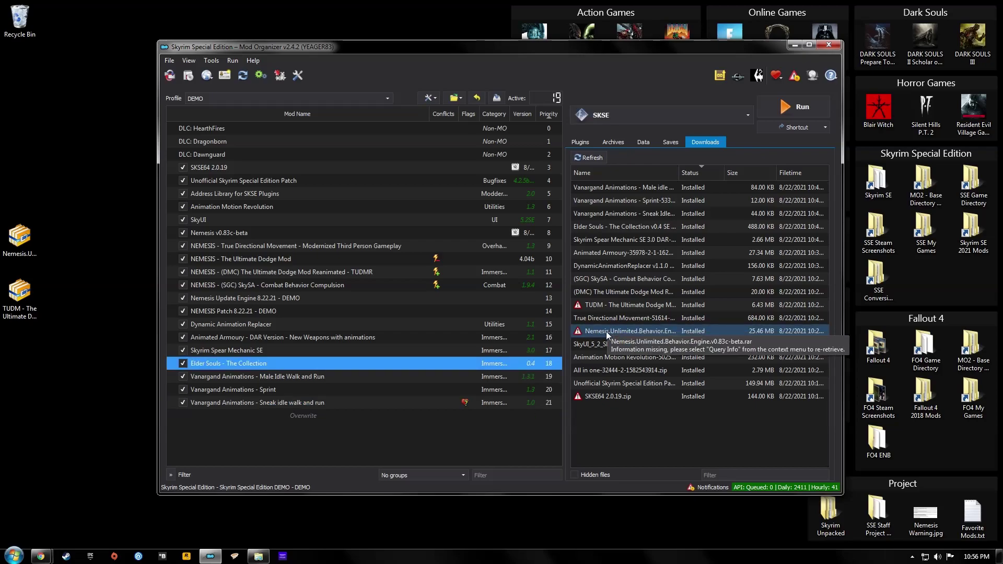
double_click(240, 364)
Step: Expand Elder Souls' file tree down to Meshes > DynamicAnimationReplacer > _CustomConditions
double_click(404, 195)
click(342, 249)
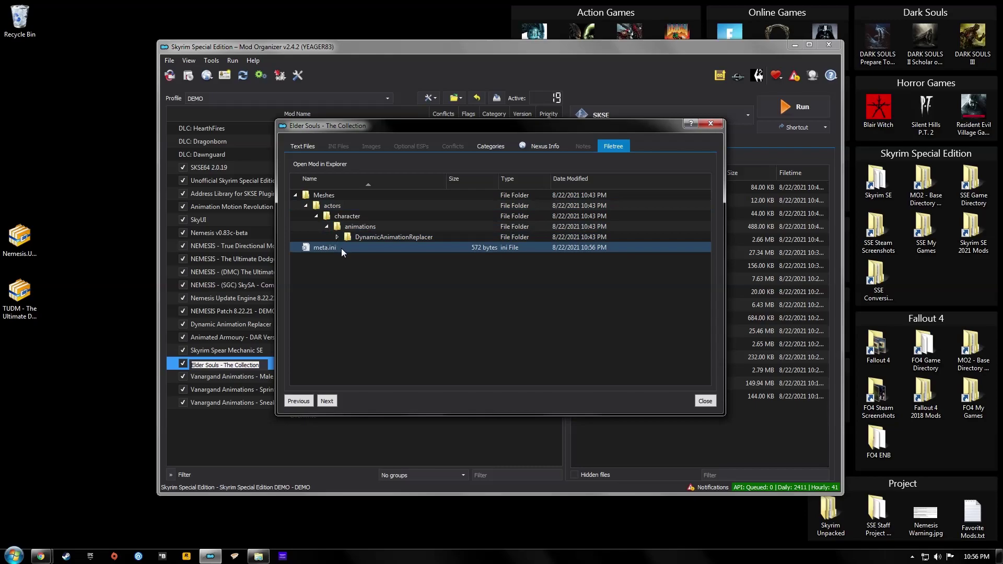
click(336, 240)
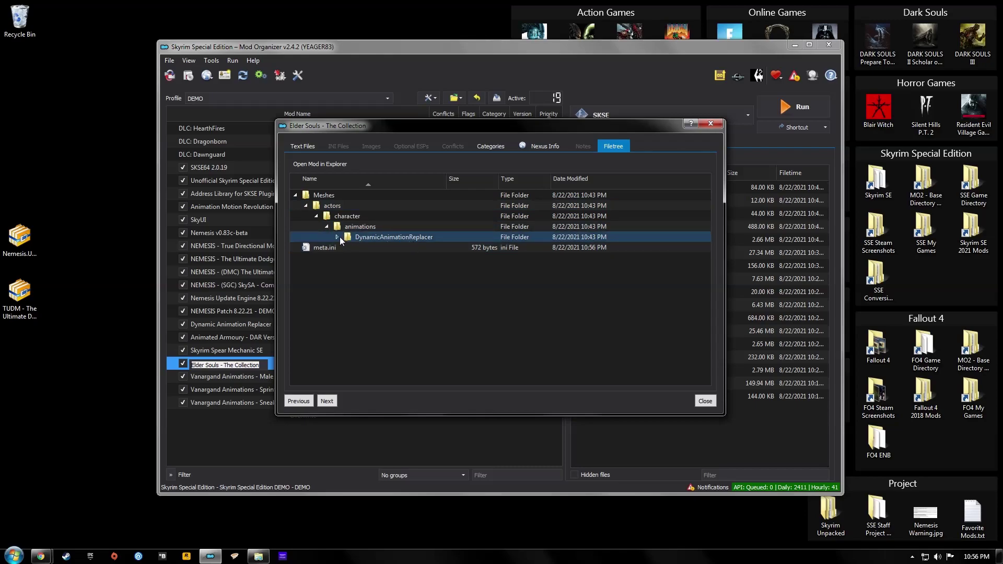
click(338, 238)
click(380, 260)
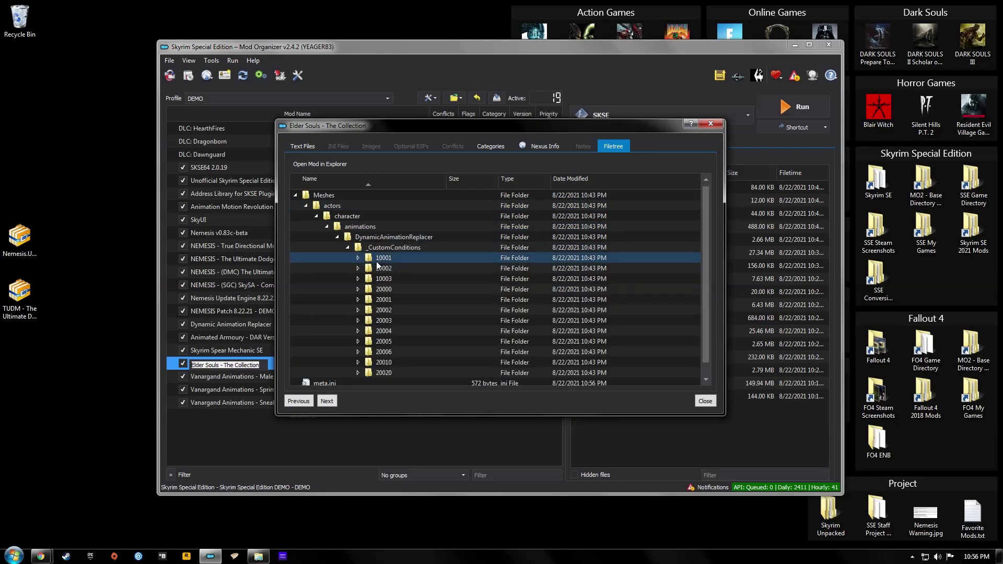
click(394, 279)
Step: Hide condition folders 10001 and 10002 from the game
right_click(385, 257)
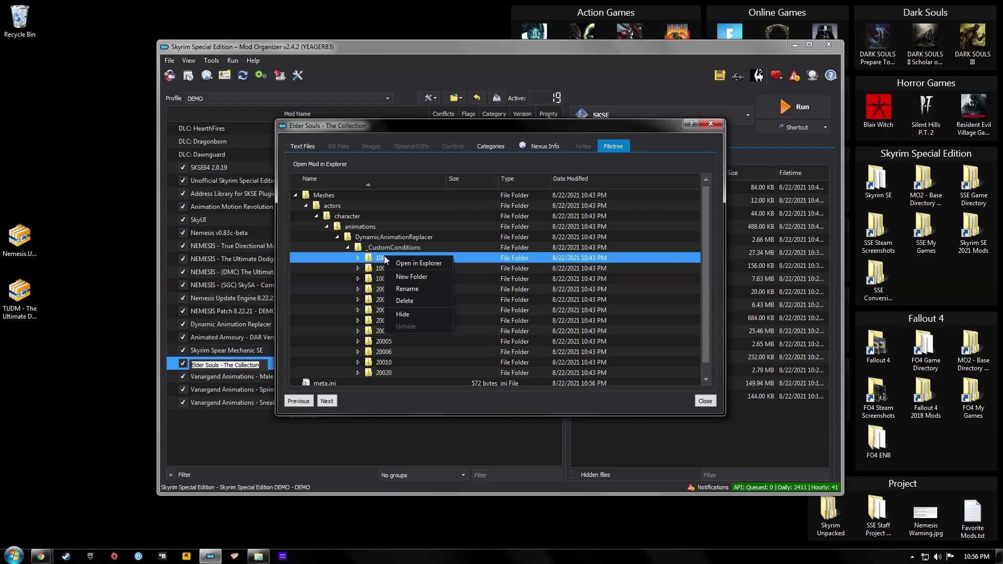
click(403, 315)
key(Down)
key(Menu)
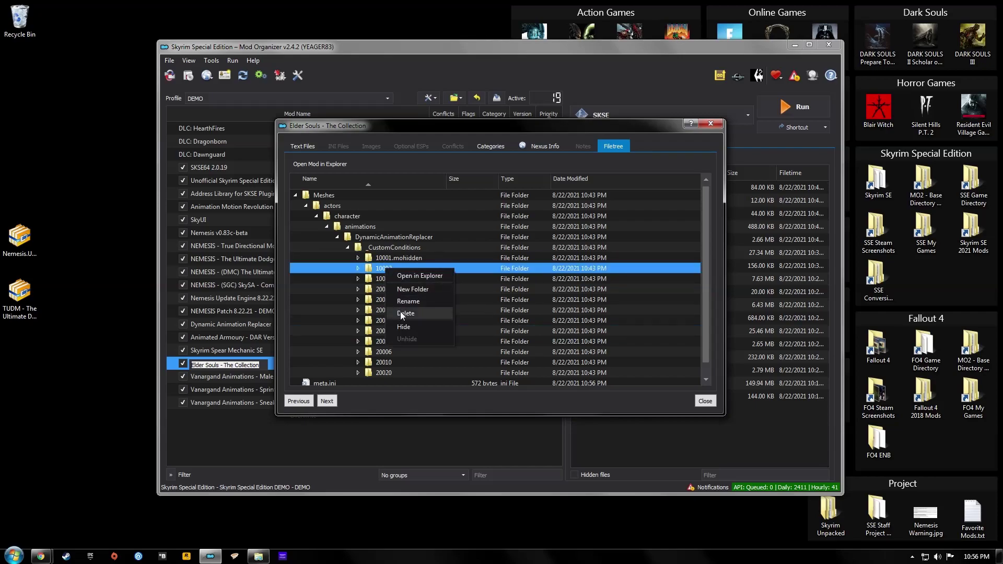
click(401, 309)
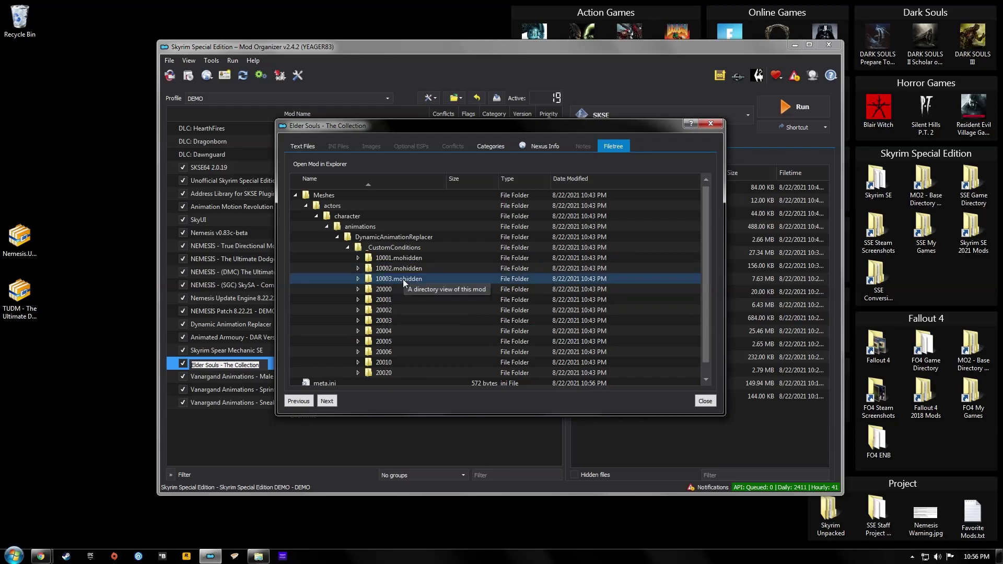
Step: Inspect the files inside 10003.mohidden, then close the mod's details
click(358, 279)
drag(705, 230, 697, 265)
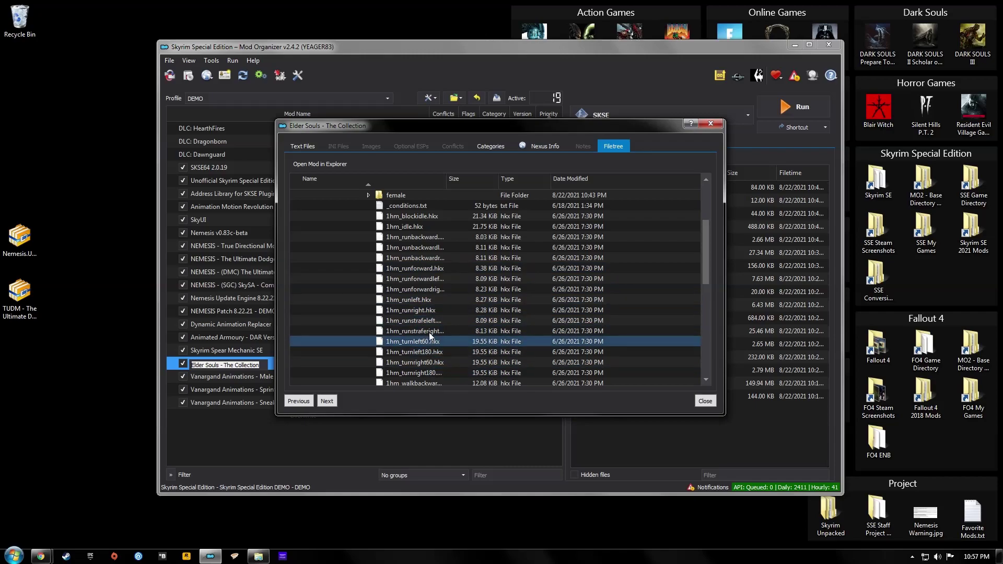
scroll(708, 280, down, 3)
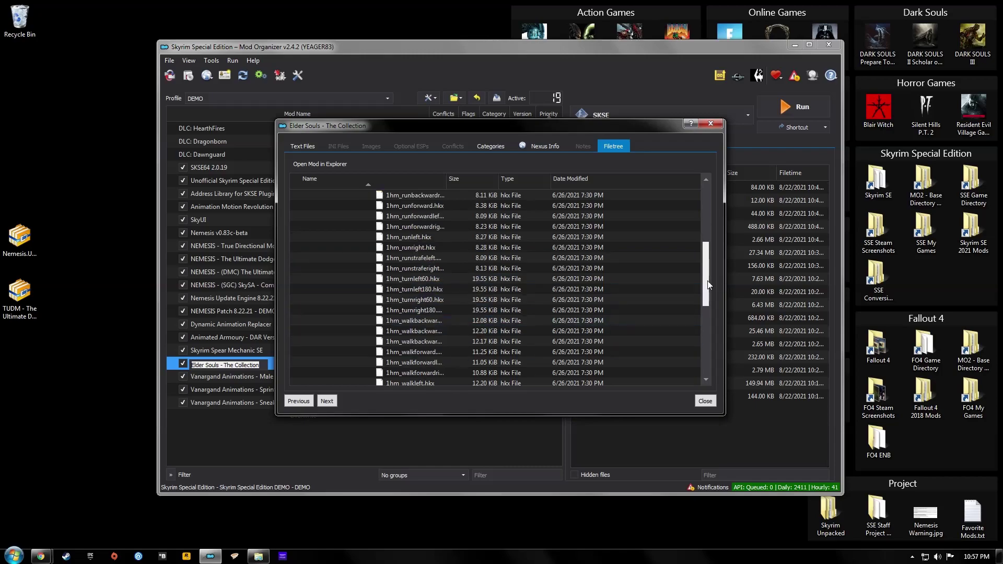
drag(708, 294, 707, 238)
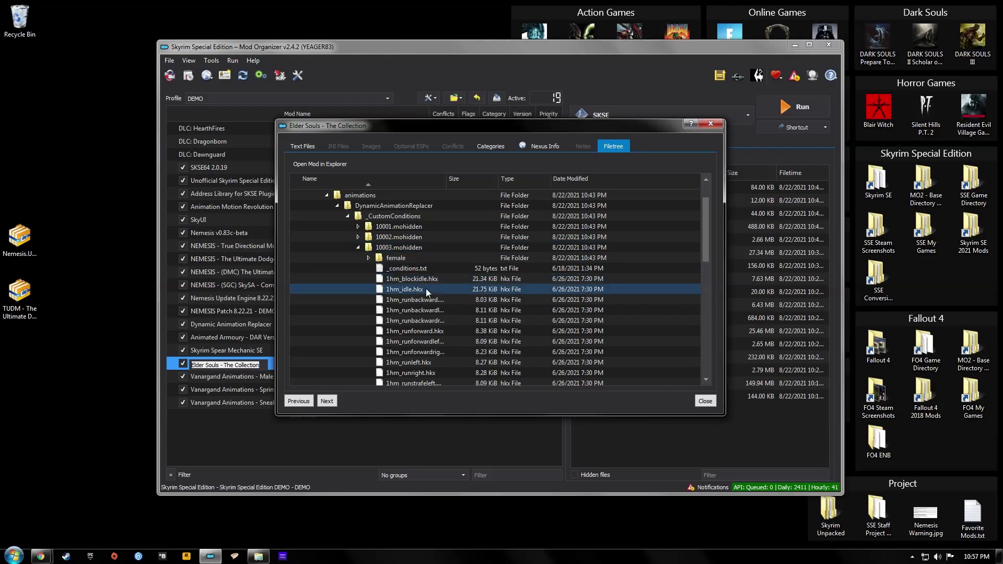
mouse_move(706, 230)
mouse_down()
mouse_move(716, 236)
mouse_move(713, 314)
mouse_move(708, 233)
mouse_up()
click(358, 237)
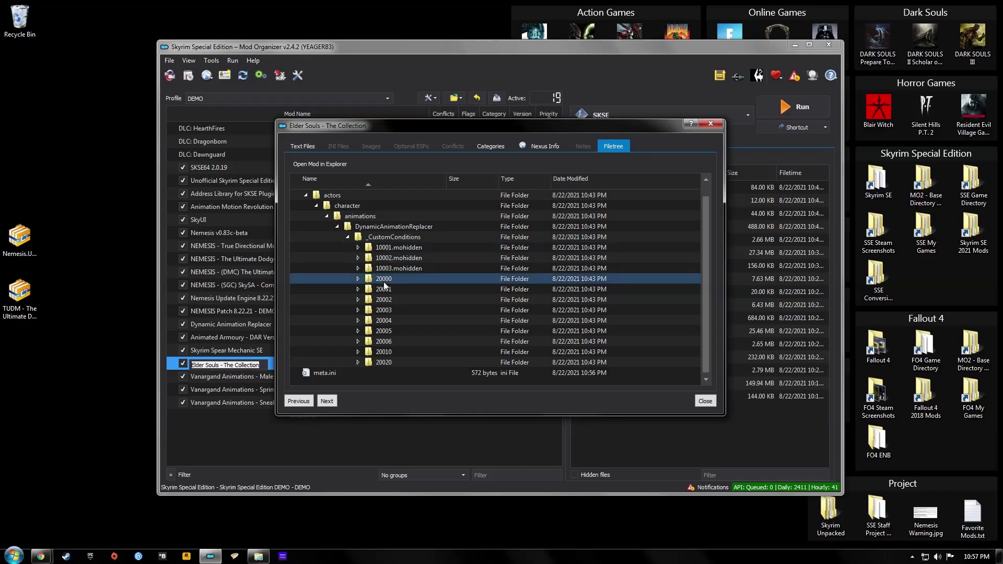
click(705, 401)
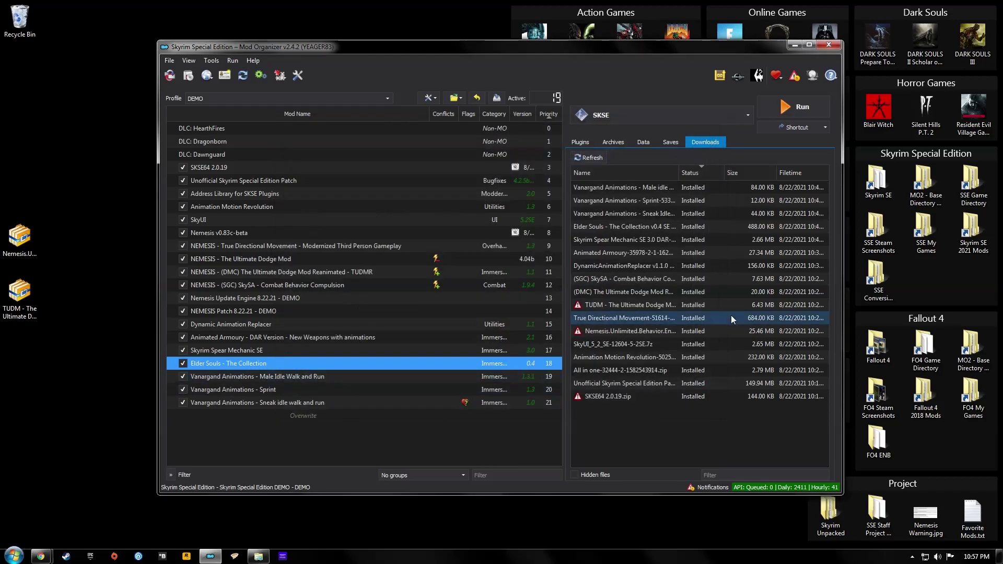
Step: Run Skyrim Special Edition through SKSE with the DEMO profile
click(795, 107)
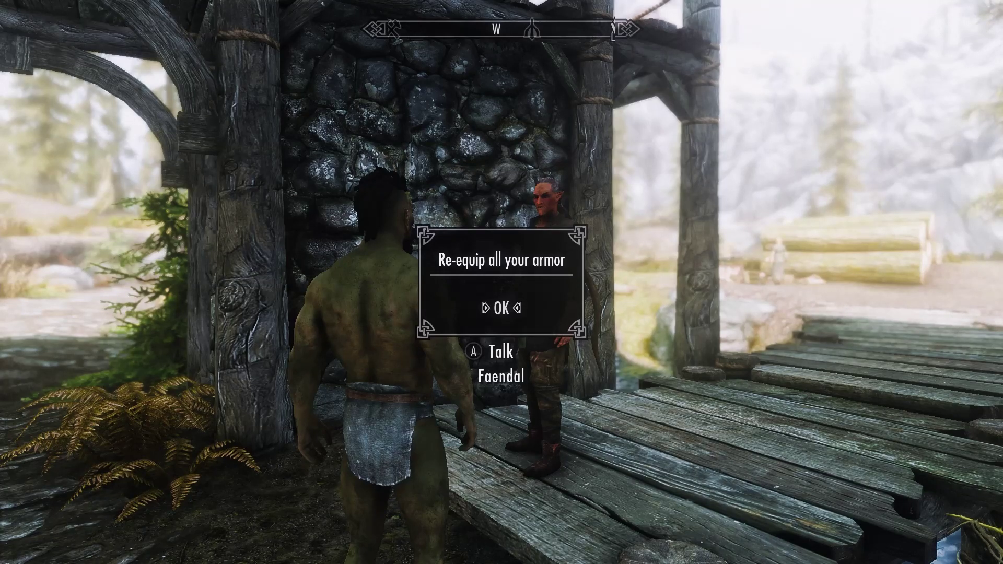
Step: Dismiss TUDM's re-equip armor prompt and go to the journal's System page
key(Return)
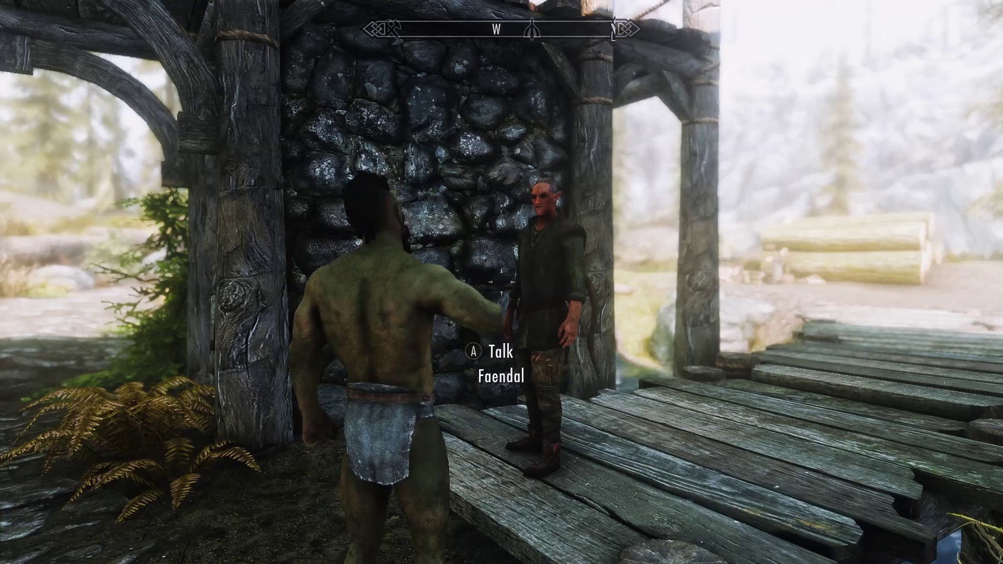
key(j)
key(Right)
key(Right)
key(Down)
key(Down)
key(Down)
key(Down)
key(Down)
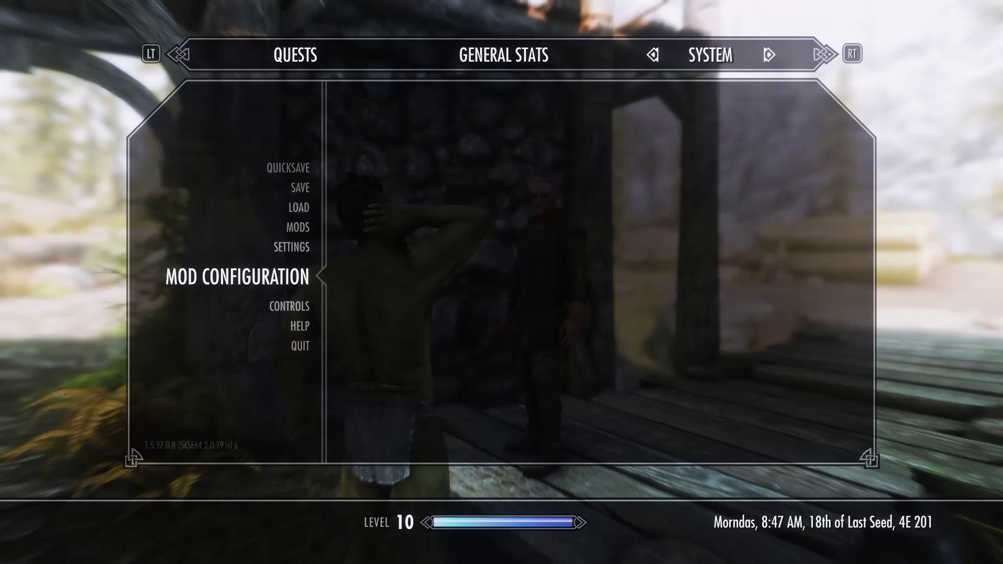
Step: Open True Directional Movement's settings under System > Mod Configuration
key(Return)
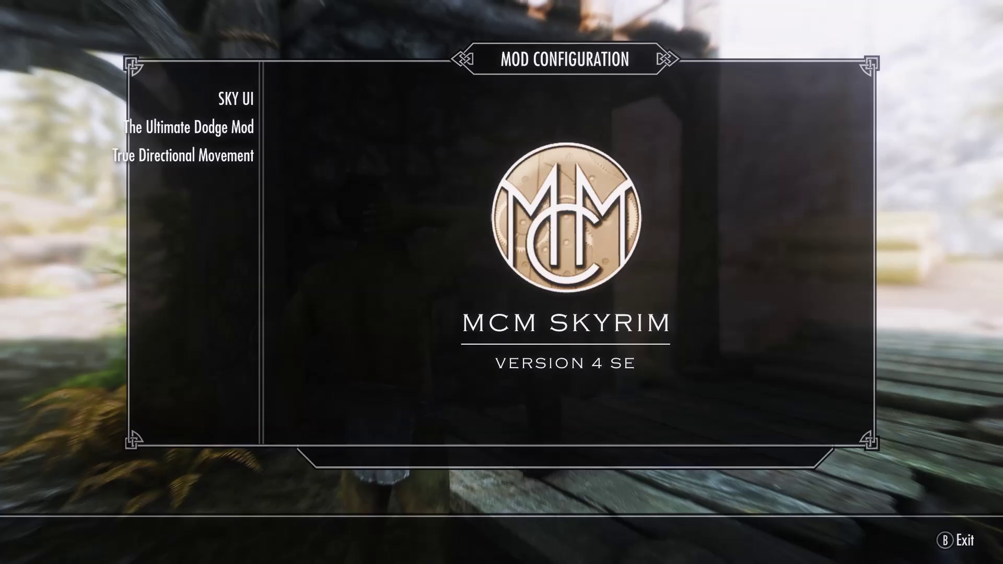
key(Escape)
key(Escape)
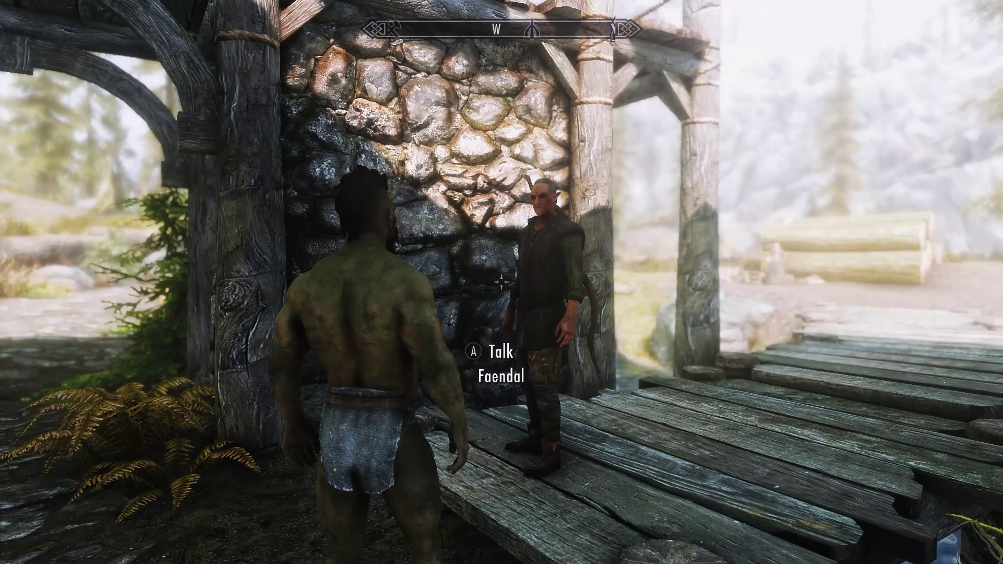
key(j)
key(Right)
key(Right)
key(Down)
key(Down)
key(Down)
key(Down)
key(Return)
key(Down)
key(Down)
key(Down)
key(Return)
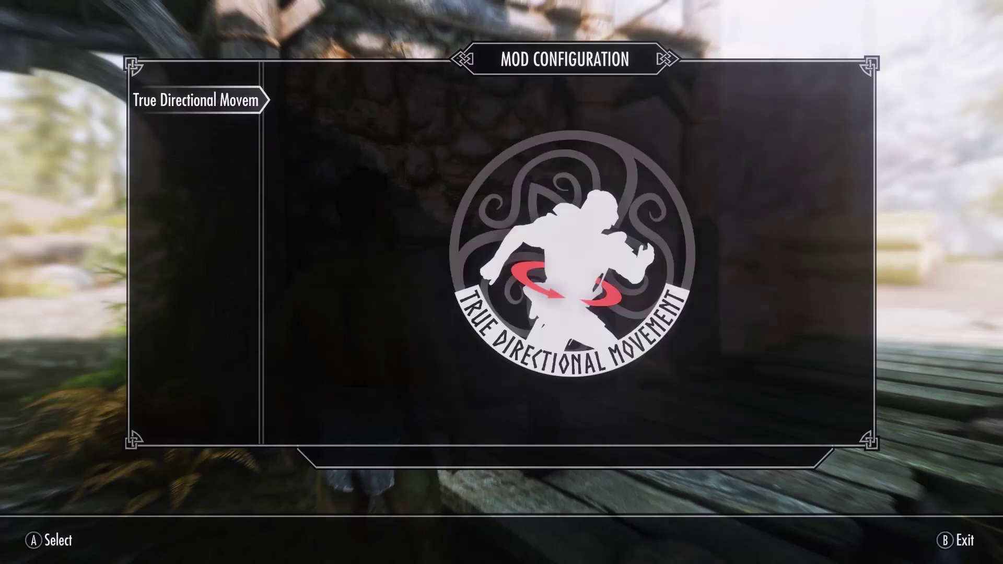
Step: Remap Toggle Target Lock Key to RB on the Target Lock page, replacing Shout's binding
key(Down)
key(Down)
key(Return)
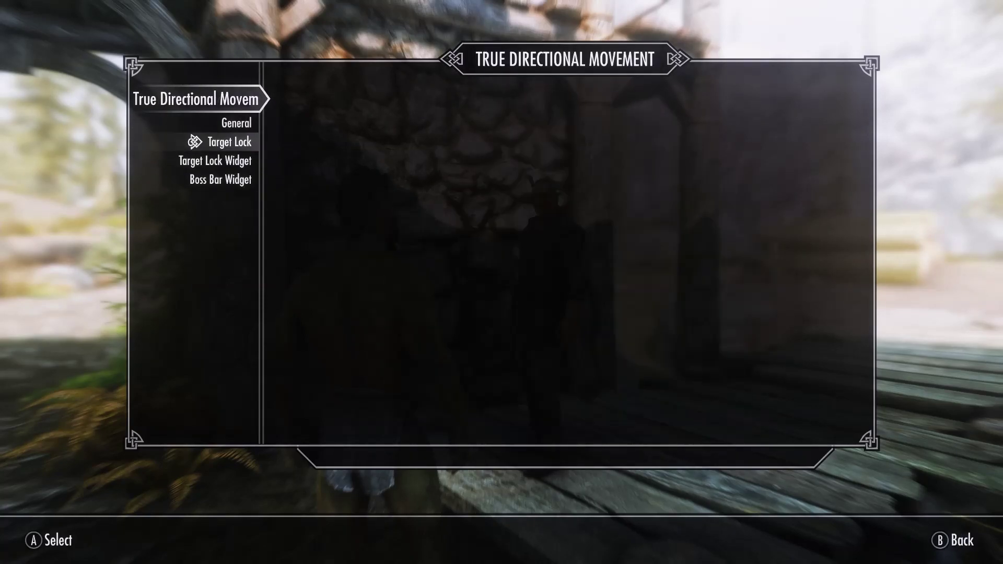
key(Right)
key(Return)
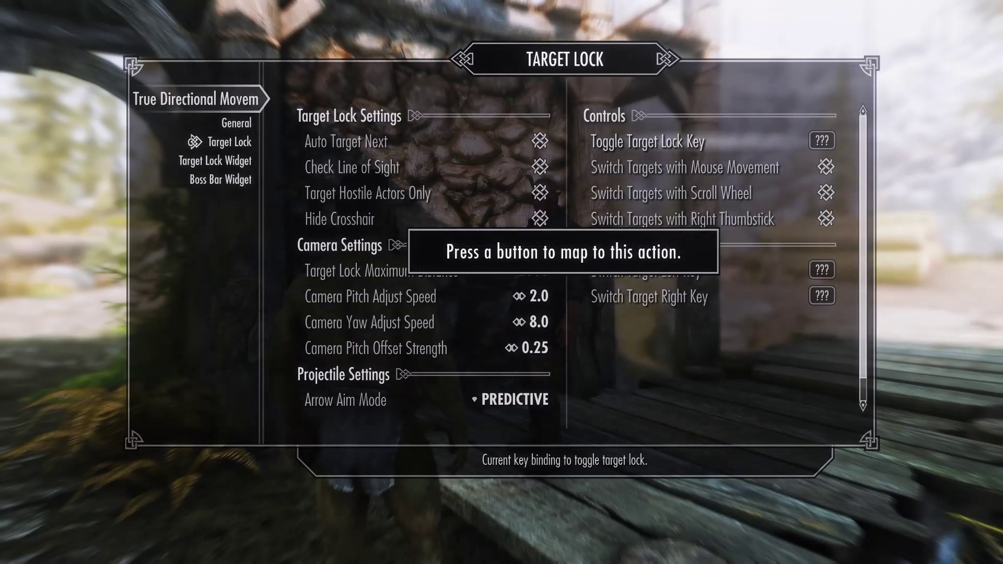
key(z)
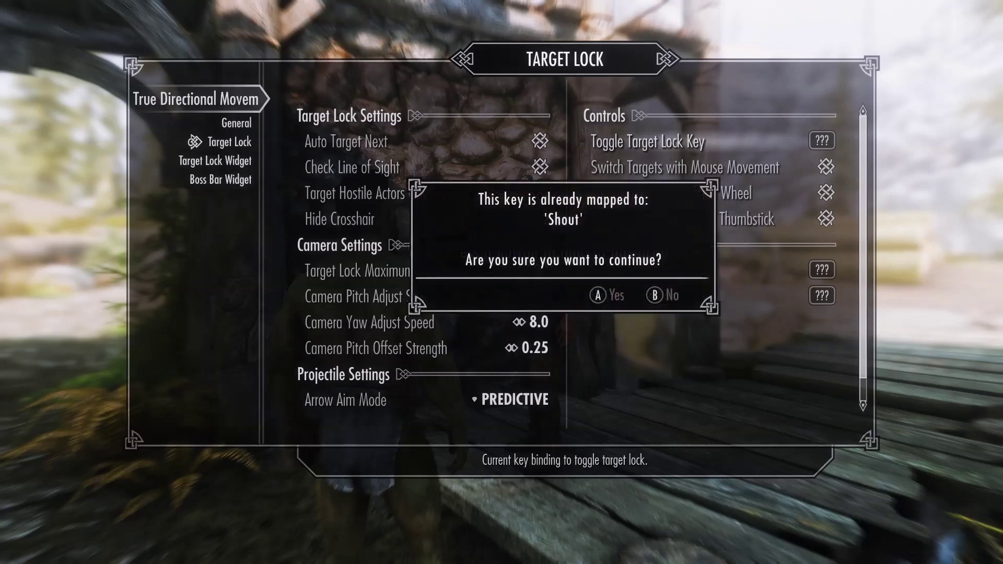
key(Return)
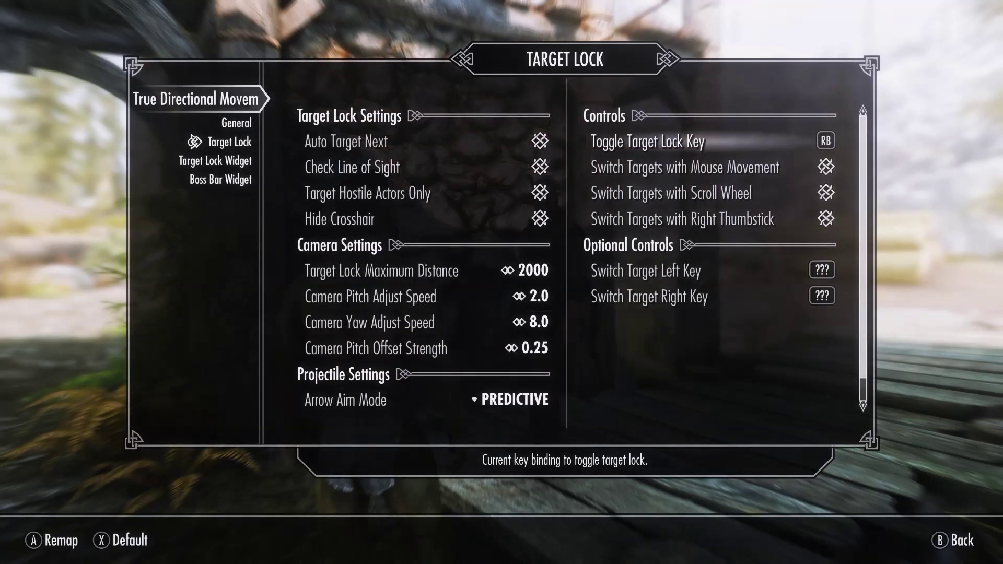
Step: Return to gameplay and test target lock on the nearby Faendal
key(Left)
key(Down)
key(Down)
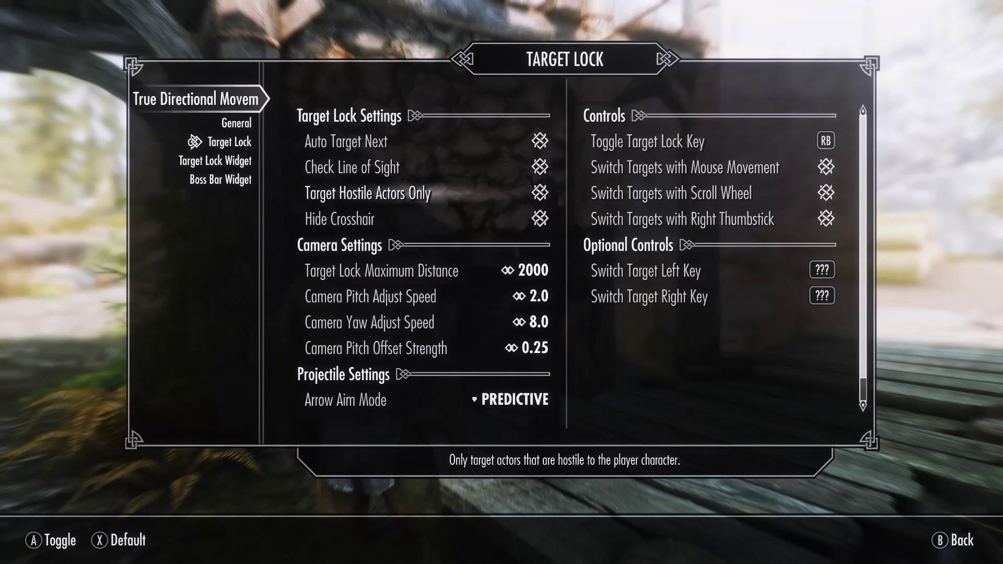
key(Escape)
key(Escape)
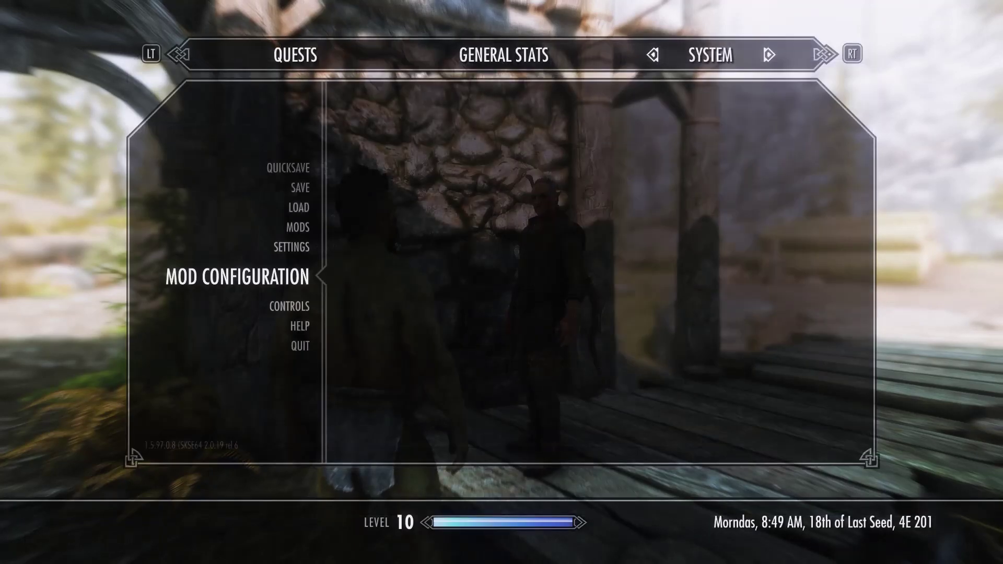
key(Escape)
key(z)
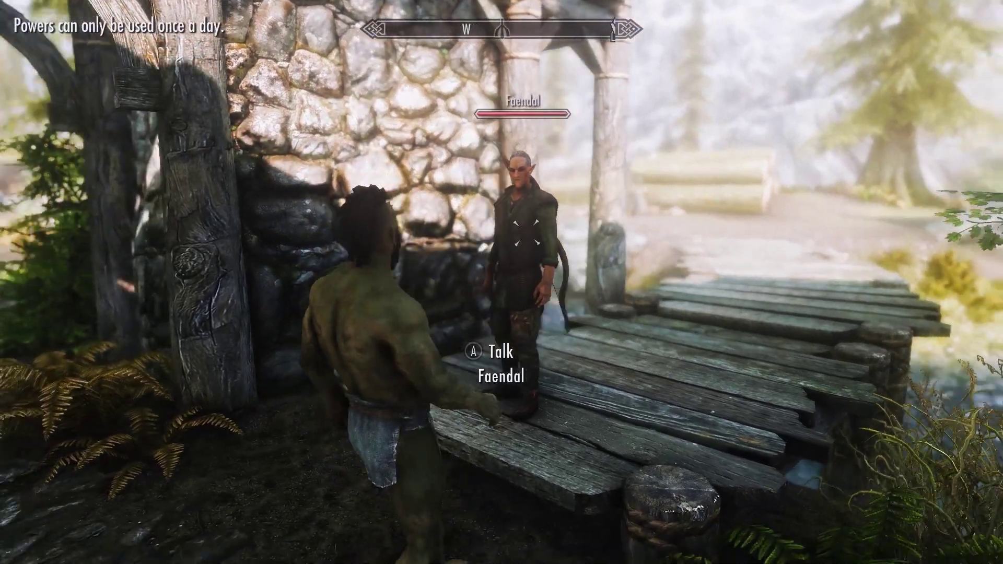